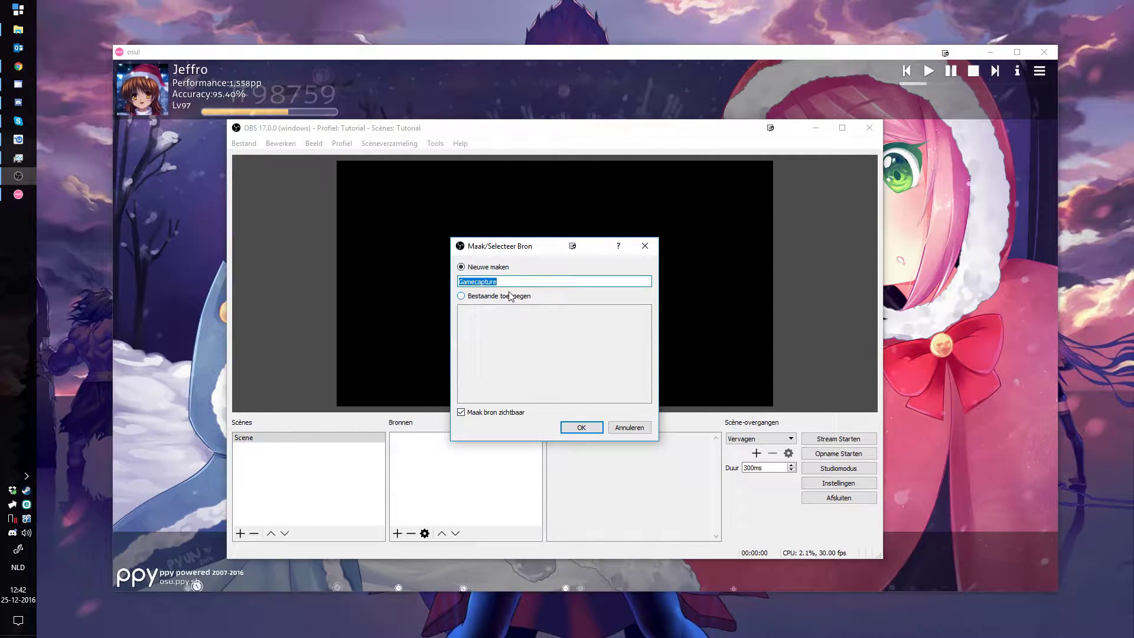
# Name the new game capture source Game and keep its mode on "Capture elke full-screen applicatie"
pyautogui.write('Game')
pyautogui.press('Return')
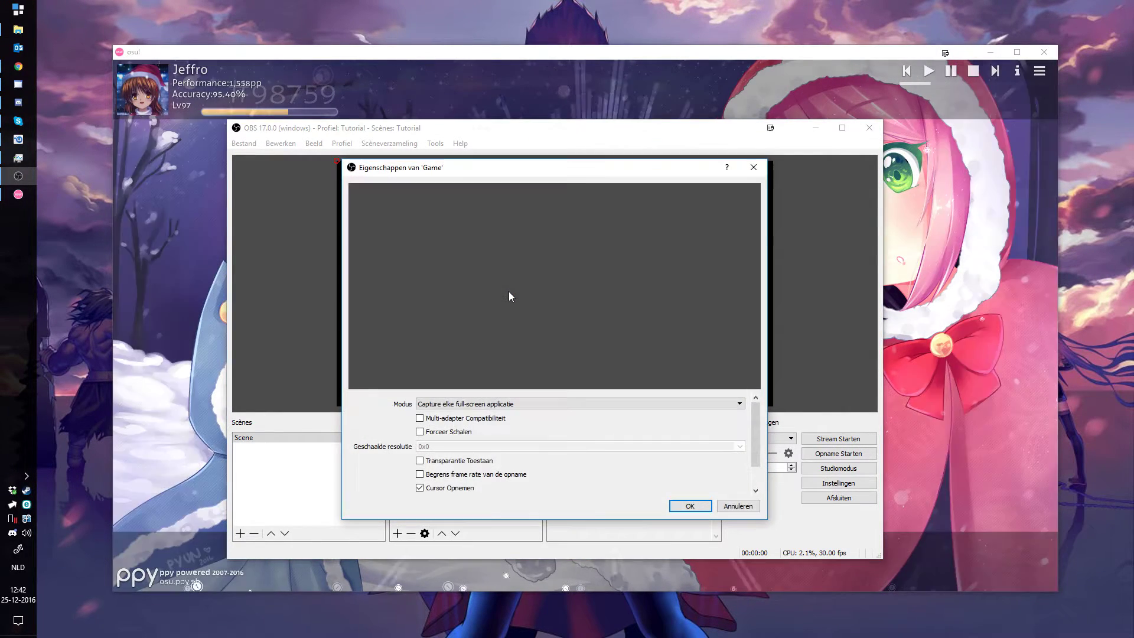
pyautogui.click(455, 406)
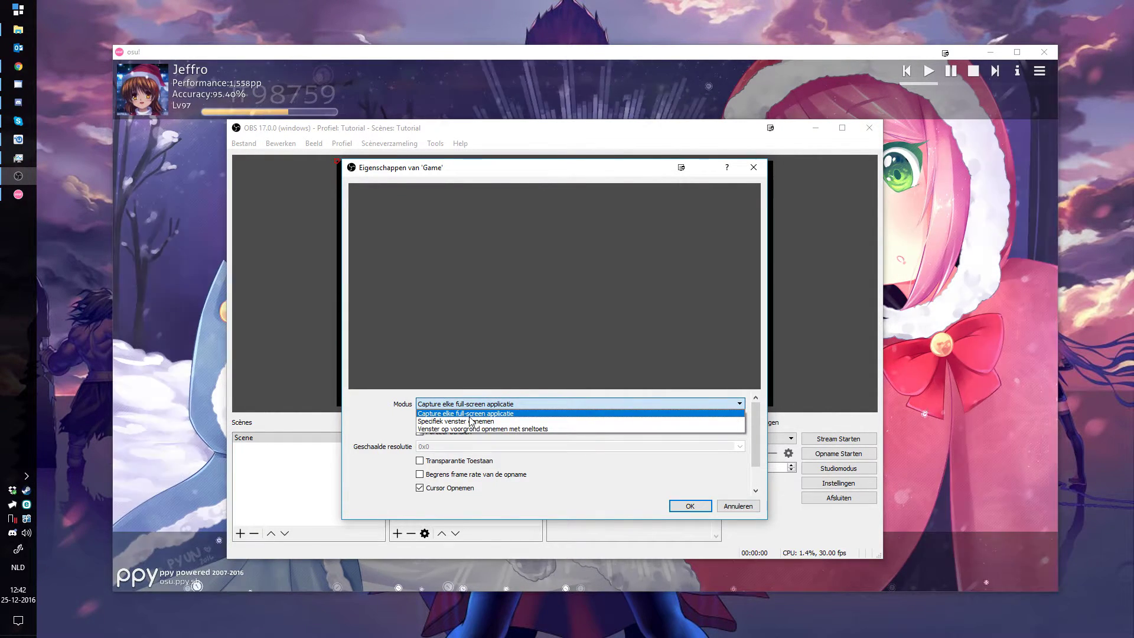
pyautogui.click(506, 414)
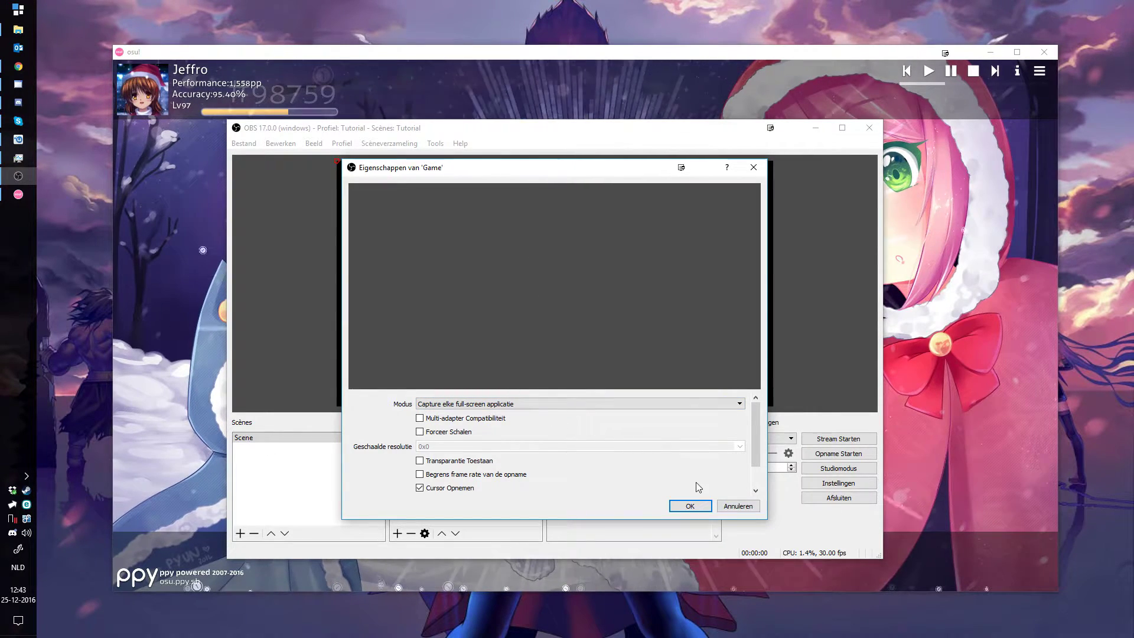
pyautogui.click(690, 505)
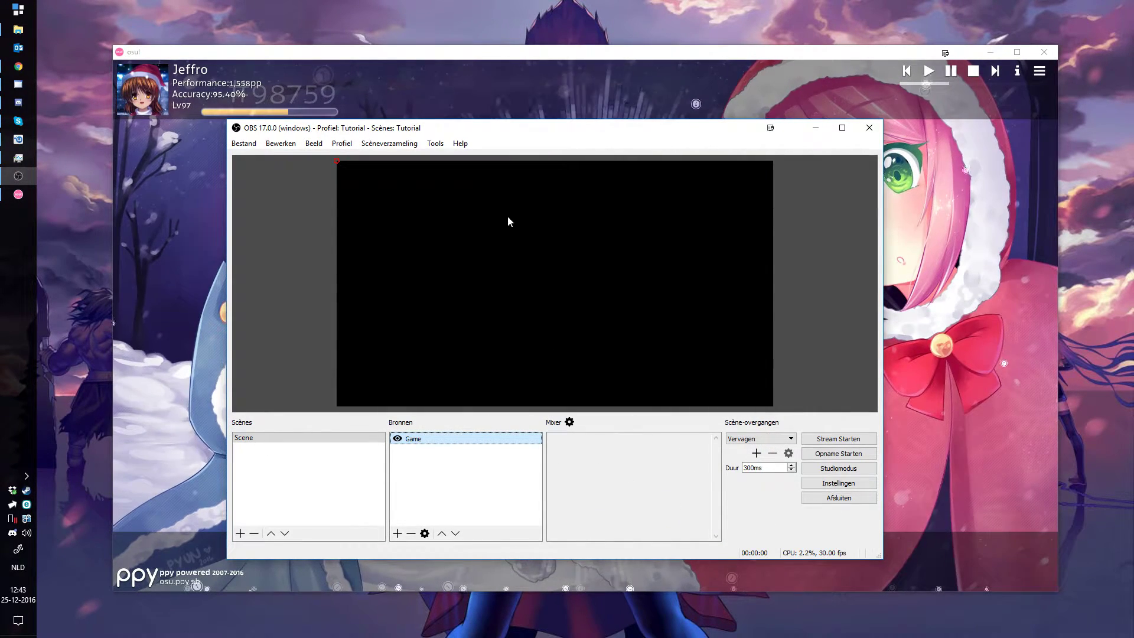
# Switch to osu!, put the game in full-screen mode, and return to OBS
pyautogui.click(482, 48)
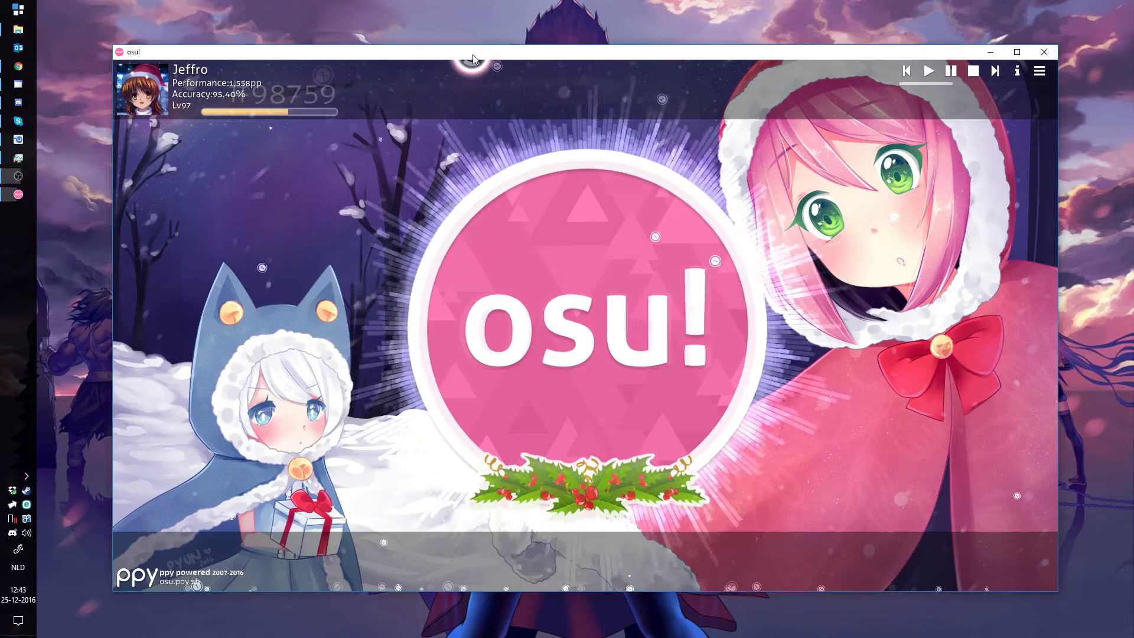
pyautogui.hotkey('alt', 'Return')
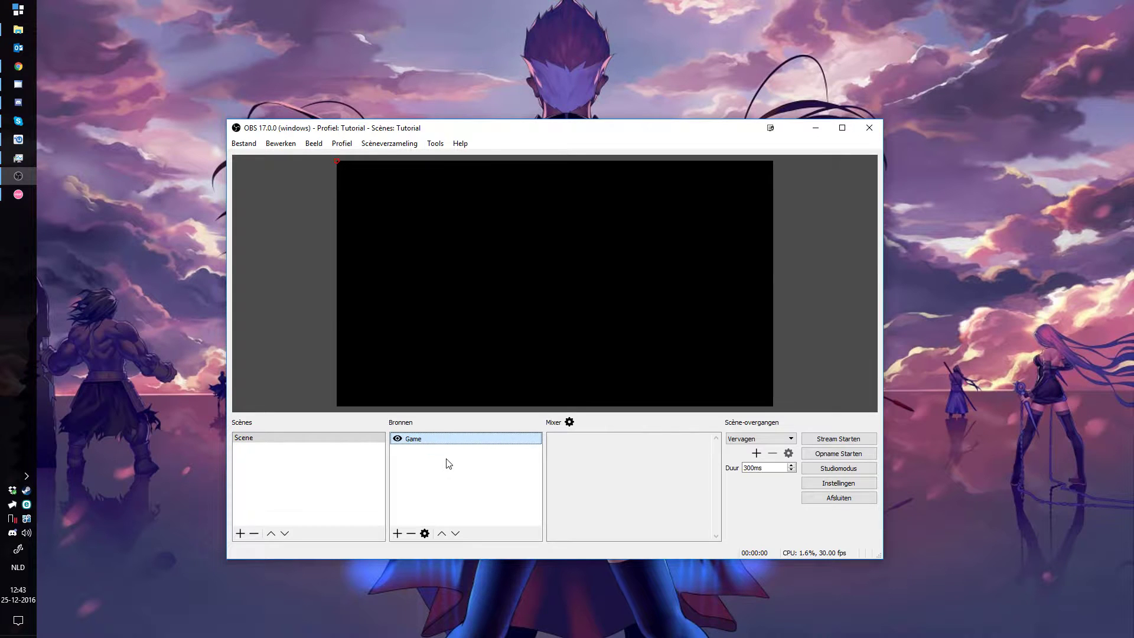
pyautogui.hotkey('alt', 'Tab')
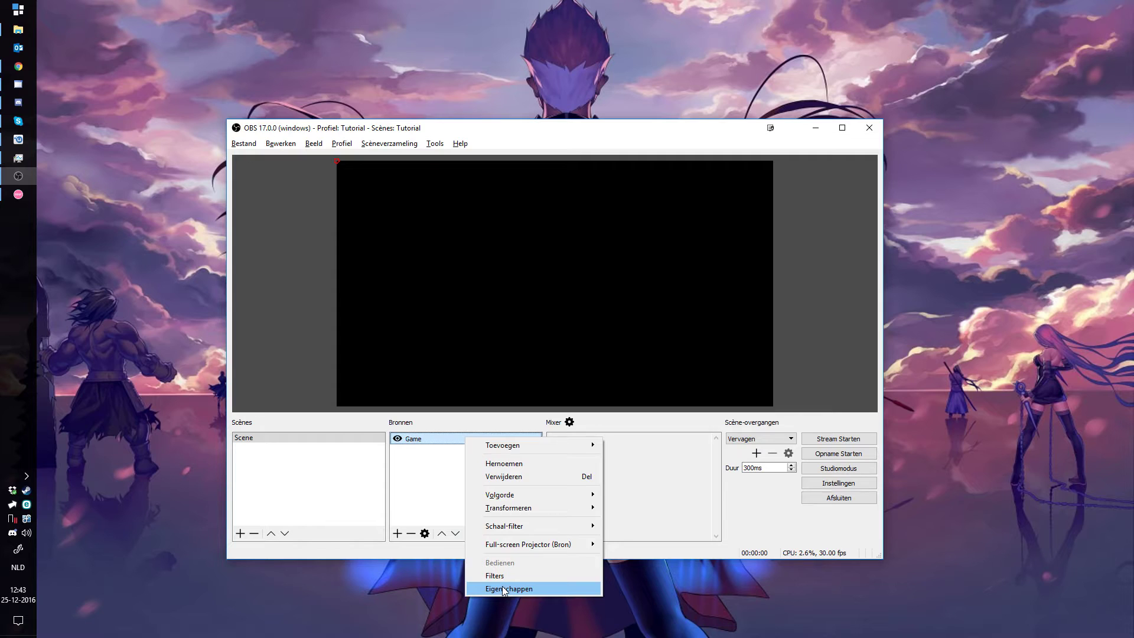
# Set the Game source's mode to "Specifiek venster opnemen" with the osu! window, and try the capture with osu! open
pyautogui.click(502, 587)
pyautogui.click(464, 406)
pyautogui.click(458, 422)
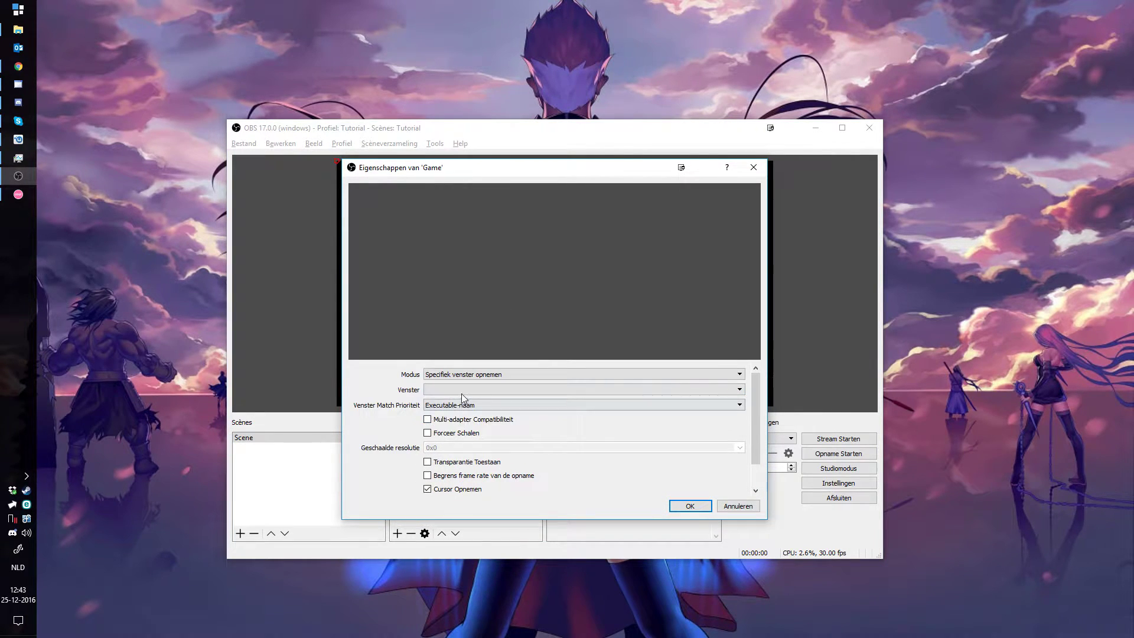
pyautogui.click(462, 394)
pyautogui.click(455, 432)
pyautogui.click(674, 506)
pyautogui.click(18, 195)
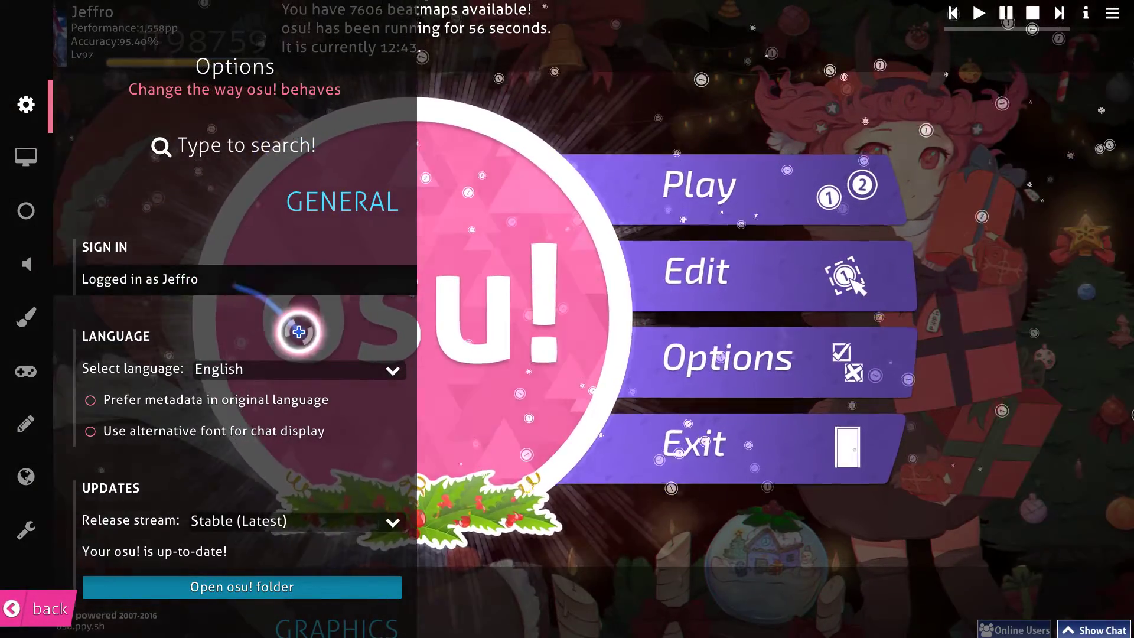
pyautogui.scroll(-3, 283, 384)
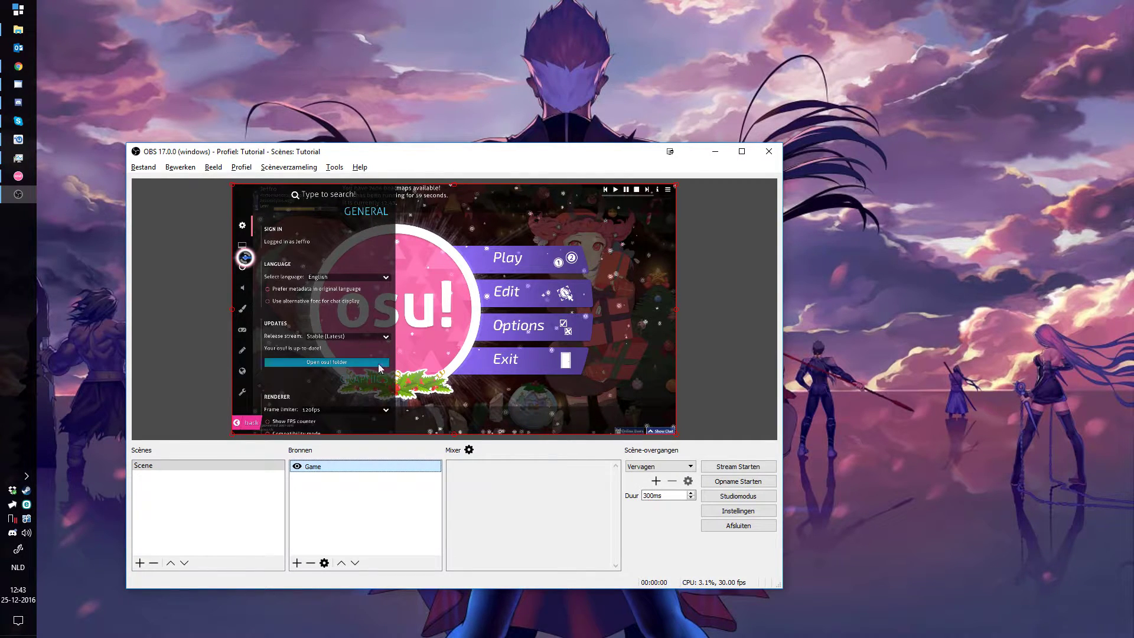
# Close osu! and move the OBS window further across the desktop
pyautogui.rightClick(19, 176)
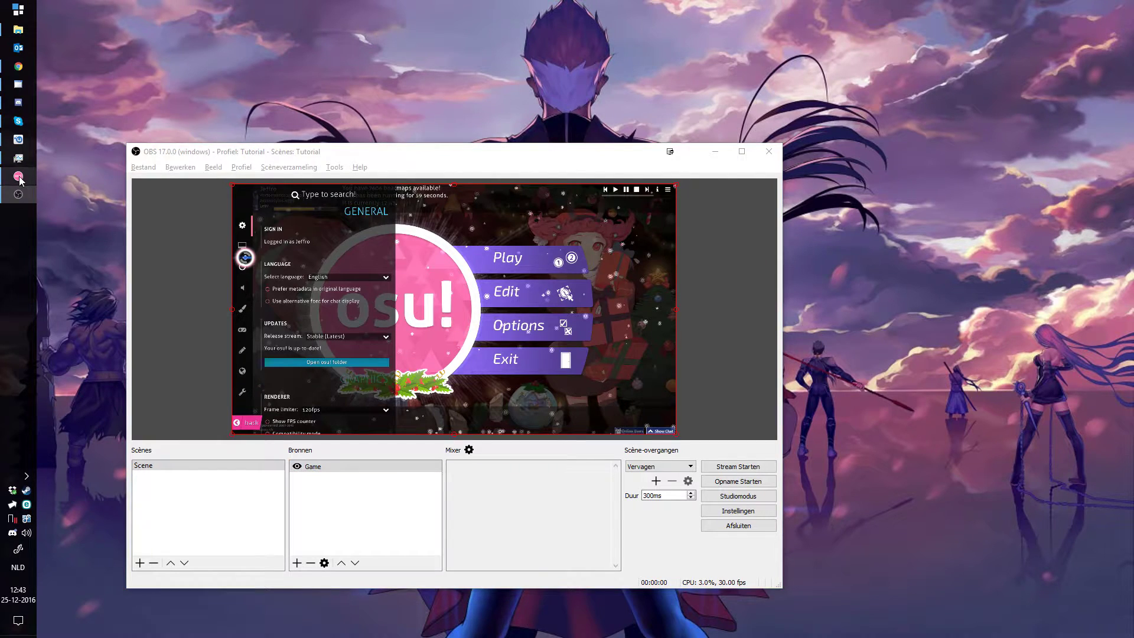
pyautogui.click(70, 268)
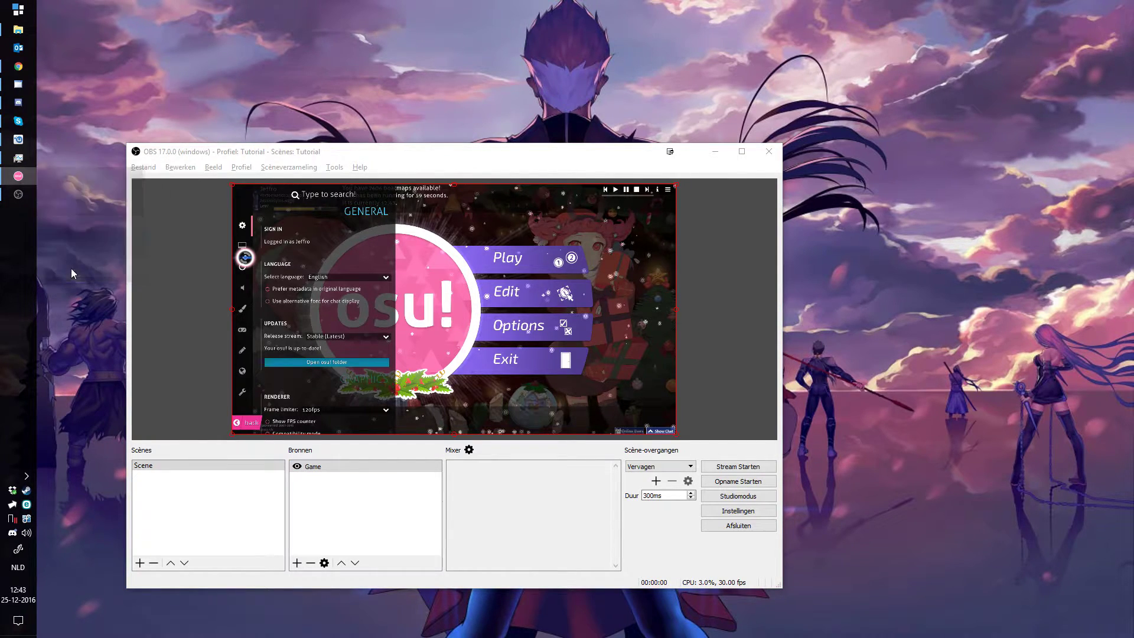
pyautogui.click(404, 508)
pyautogui.moveTo(422, 154); pyautogui.dragTo(689, 139)
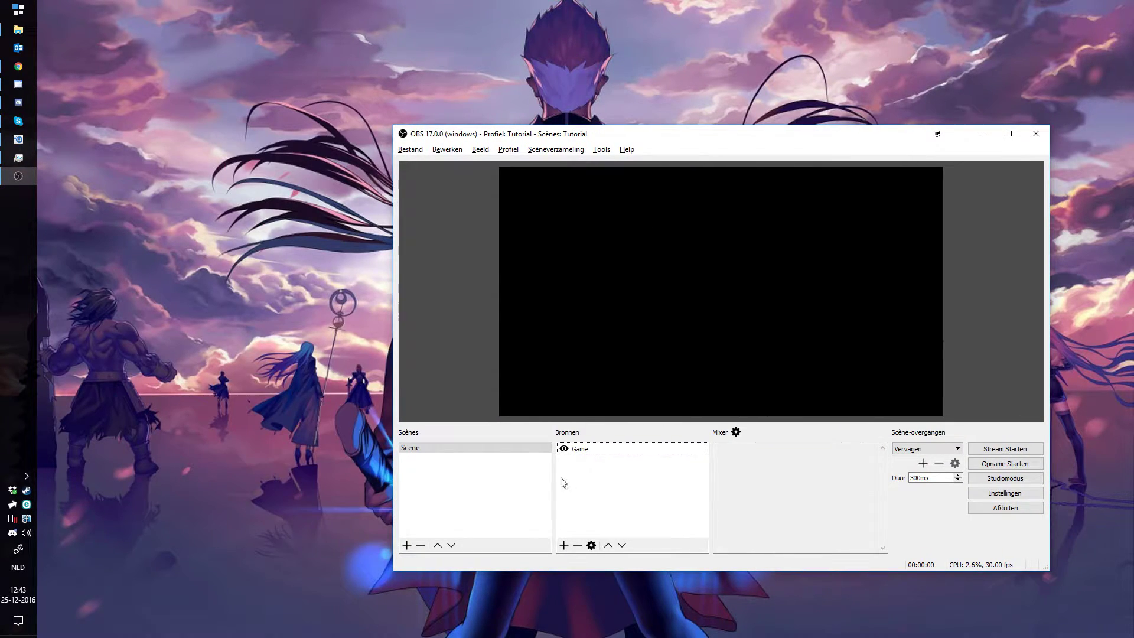
# Add a "Video opname-apparaat" source named Webcam to the current scene
pyautogui.rightClick(431, 465)
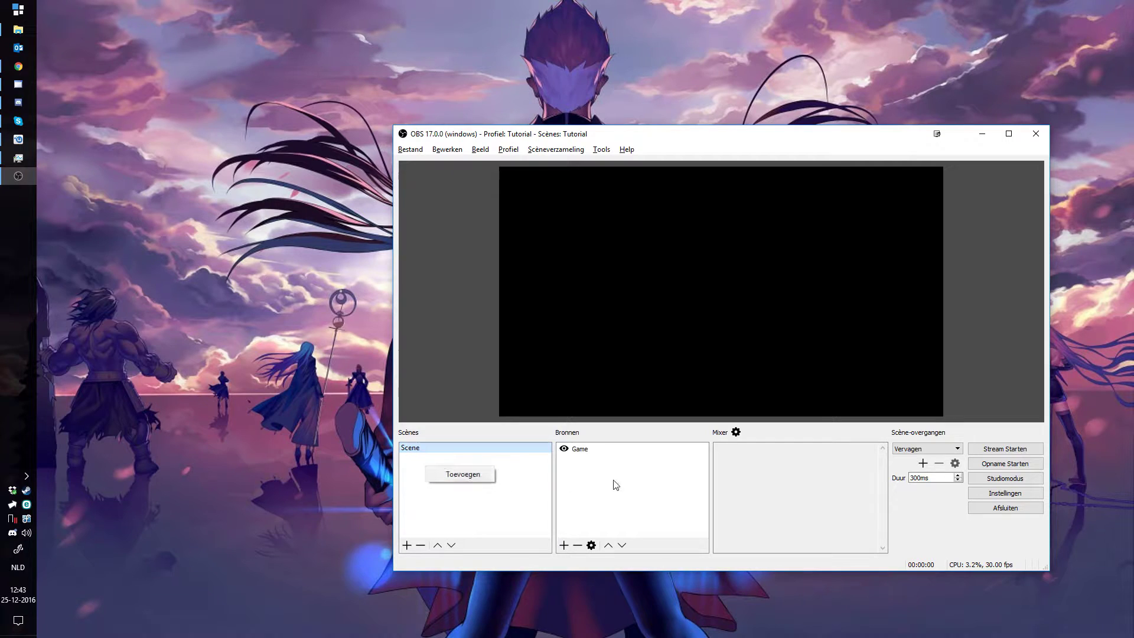
pyautogui.rightClick(594, 481)
pyautogui.moveTo(655, 490)
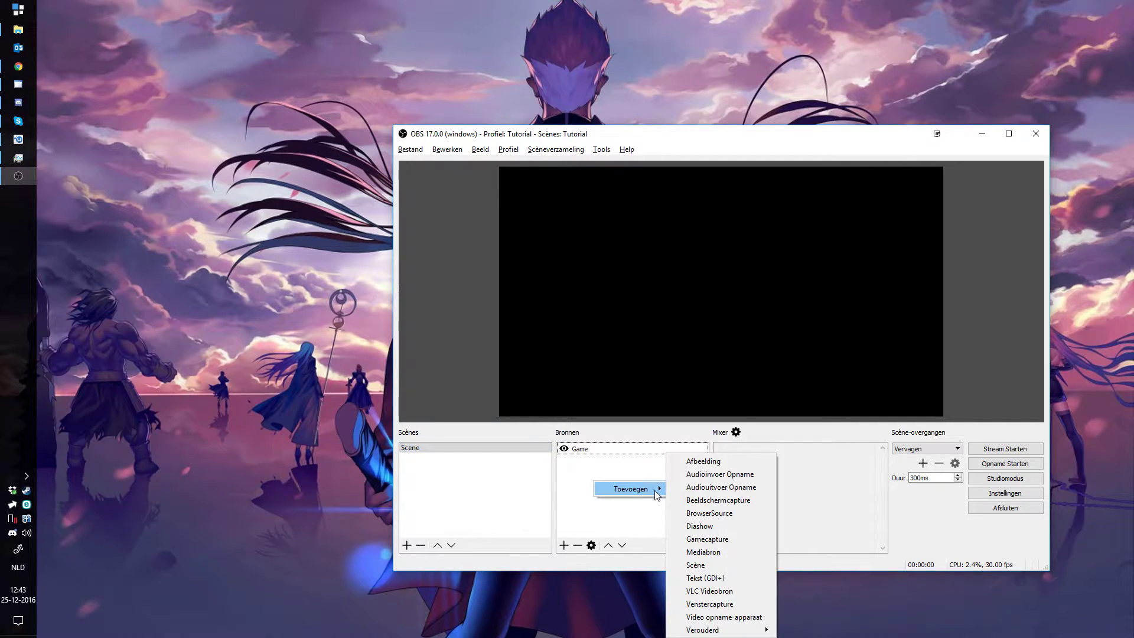
pyautogui.click(617, 475)
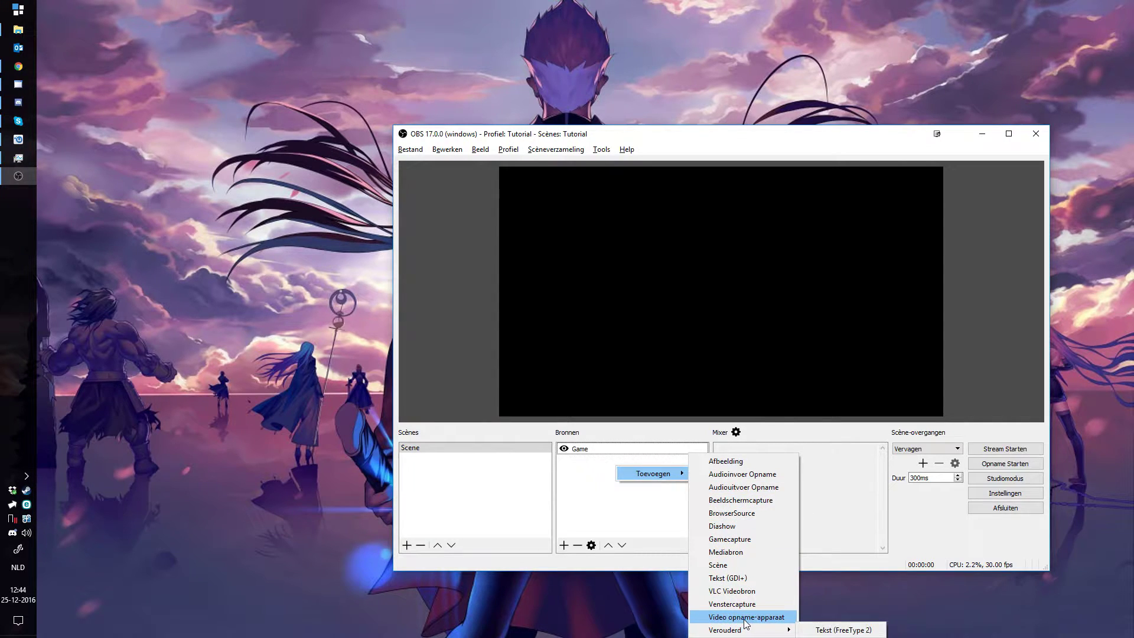
pyautogui.click(745, 618)
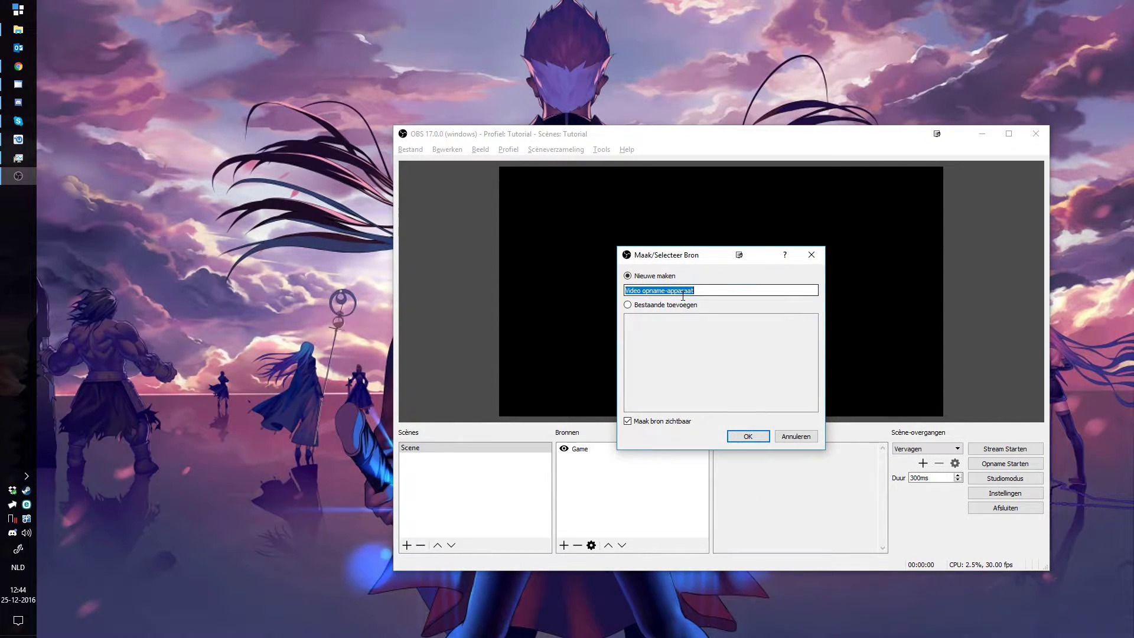
pyautogui.write('Webcam')
pyautogui.press('Return')
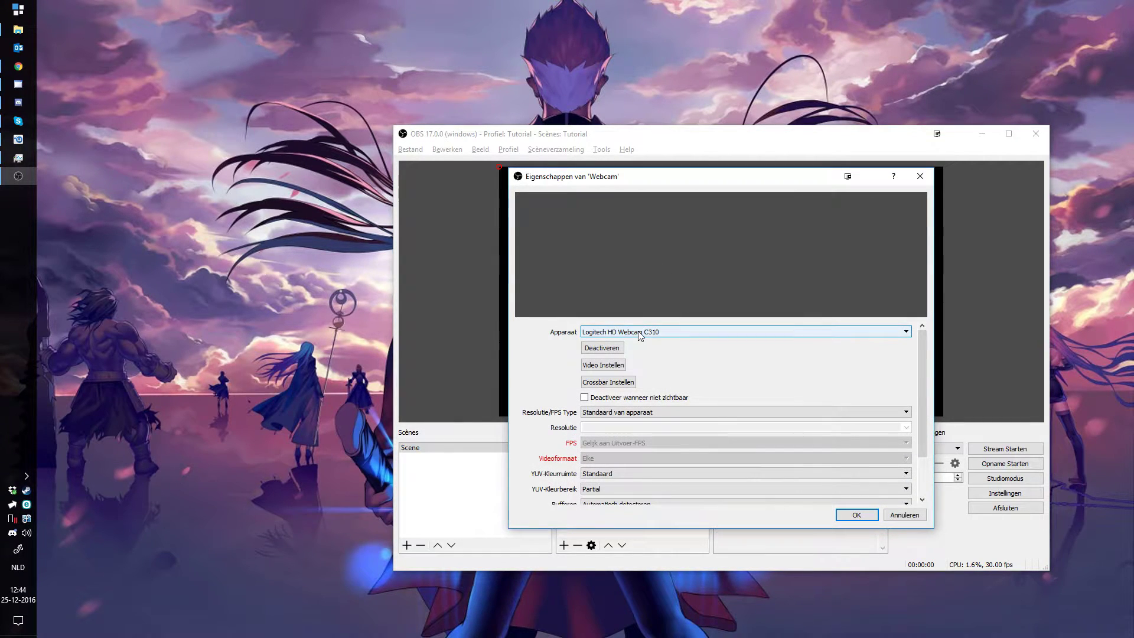
# Activate the Logitech HD Webcam C310 as the Webcam source's device and place its image in the canvas's lower-left corner
pyautogui.click(639, 332)
pyautogui.click(626, 339)
pyautogui.click(602, 348)
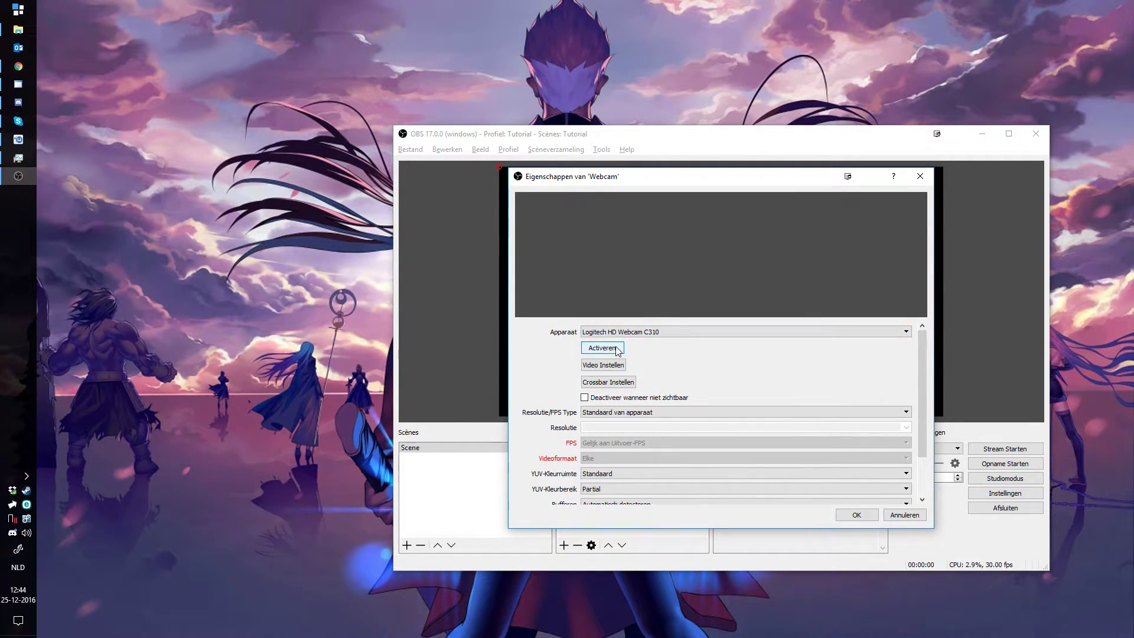
pyautogui.click(626, 332)
pyautogui.click(626, 339)
pyautogui.click(617, 348)
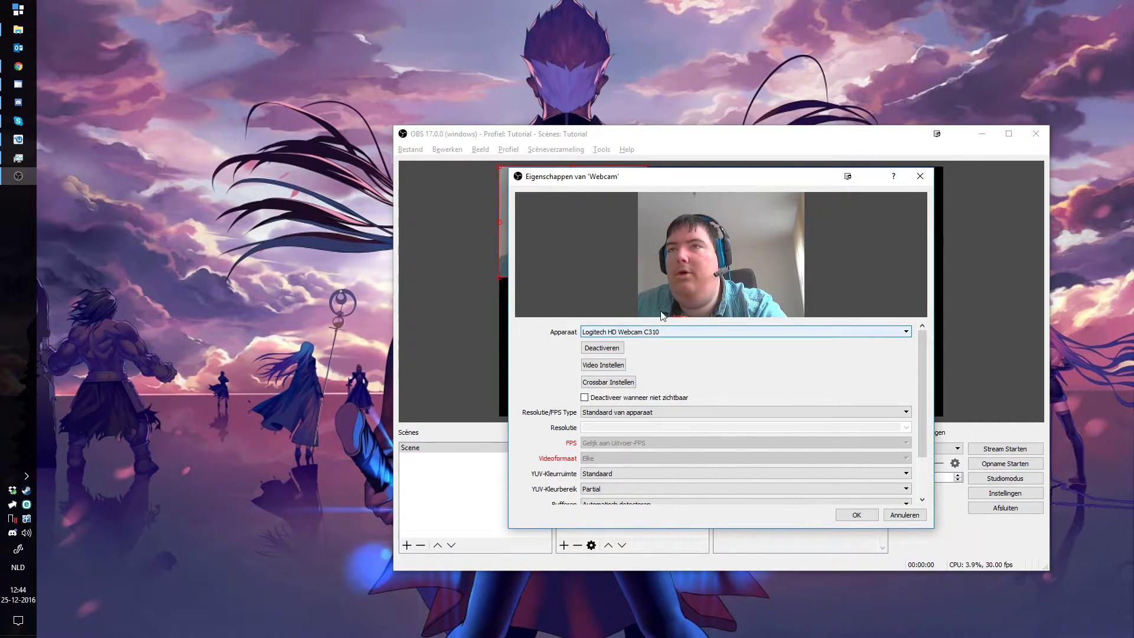
pyautogui.click(856, 514)
pyautogui.moveTo(593, 238); pyautogui.dragTo(601, 354)
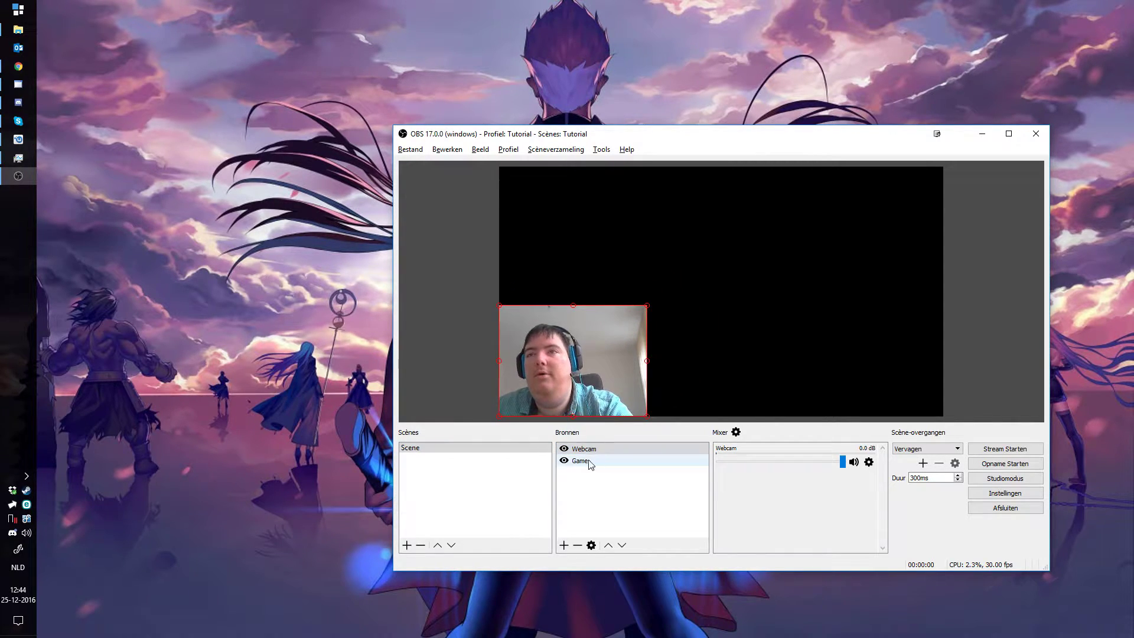
# Add a new scene named "Monitor 1"
pyautogui.rightClick(444, 471)
pyautogui.click(463, 478)
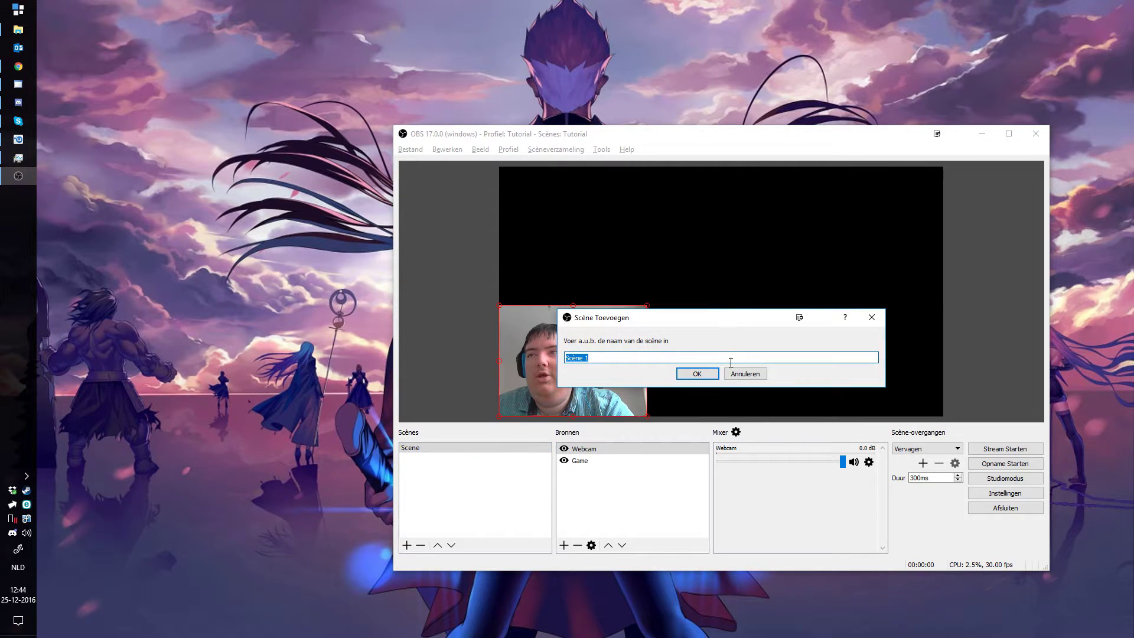
pyautogui.moveTo(703, 326); pyautogui.dragTo(853, 451)
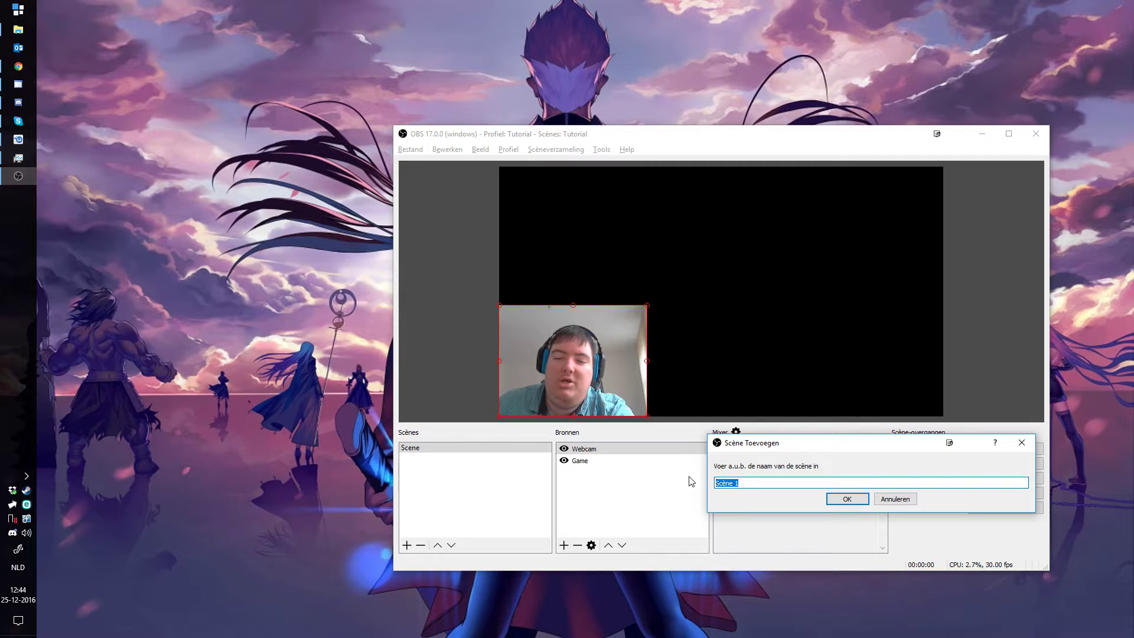
pyautogui.write('Monitor')
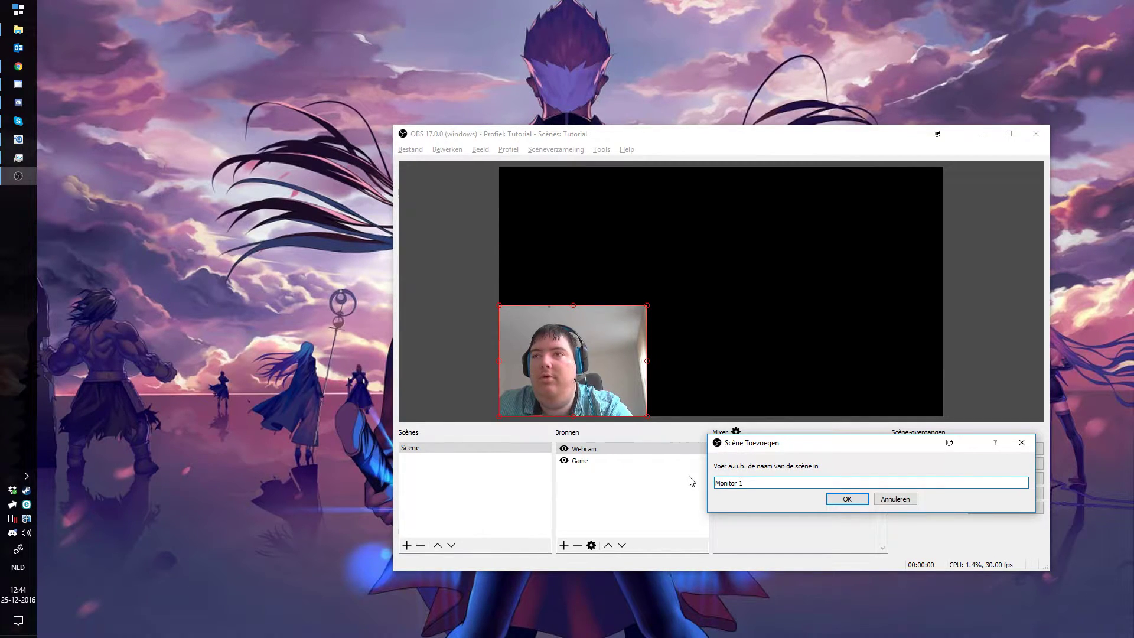
pyautogui.write(' 1')
pyautogui.press('Return')
# Add a Beeldschermcapture source named "Beeldscherm 1" to the Monitor 1 scene
pyautogui.click(563, 544)
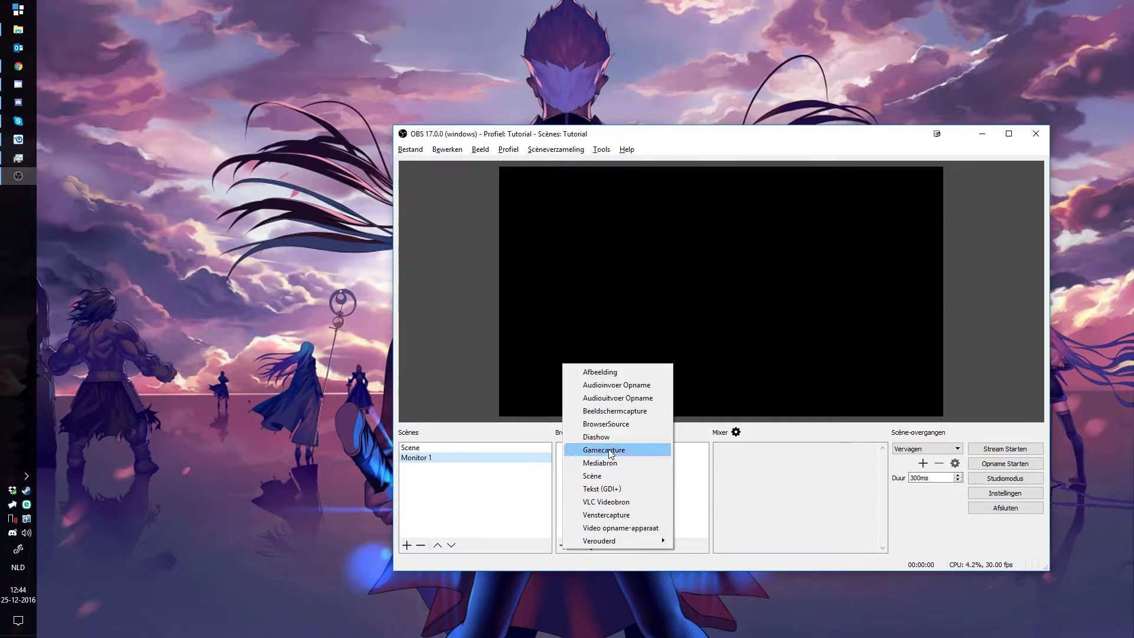
pyautogui.click(618, 411)
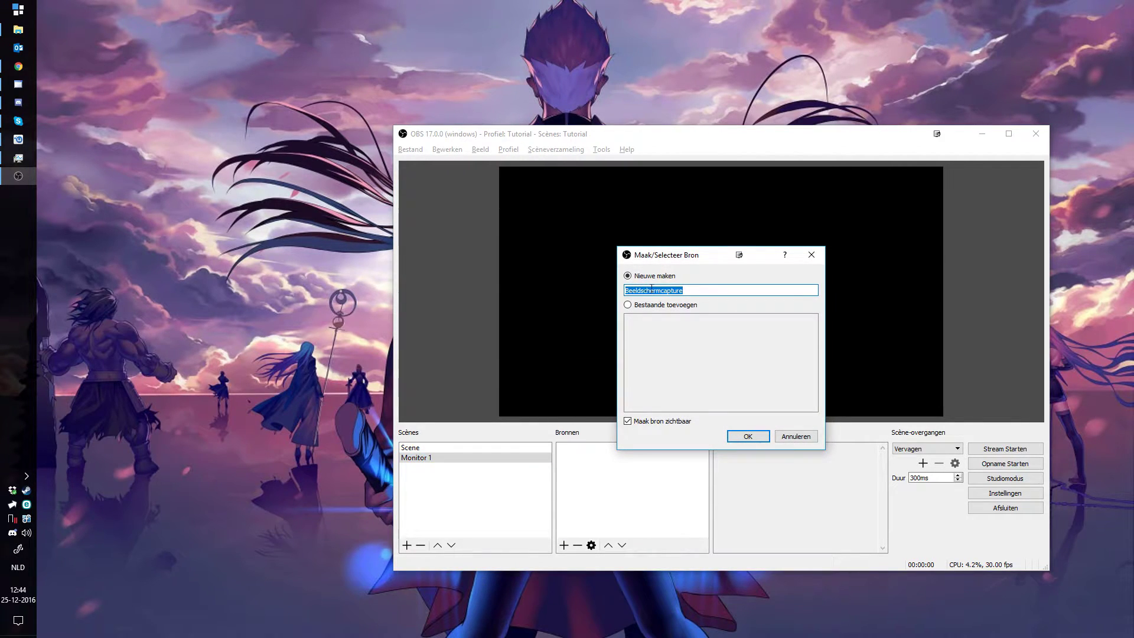
pyautogui.write('Beeldscherm 1')
pyautogui.press('Return')
# Set the display capture's monitor to "Beeldscherm 0: 1920x1080 @ 0,0" and accept its properties
pyautogui.click(664, 428)
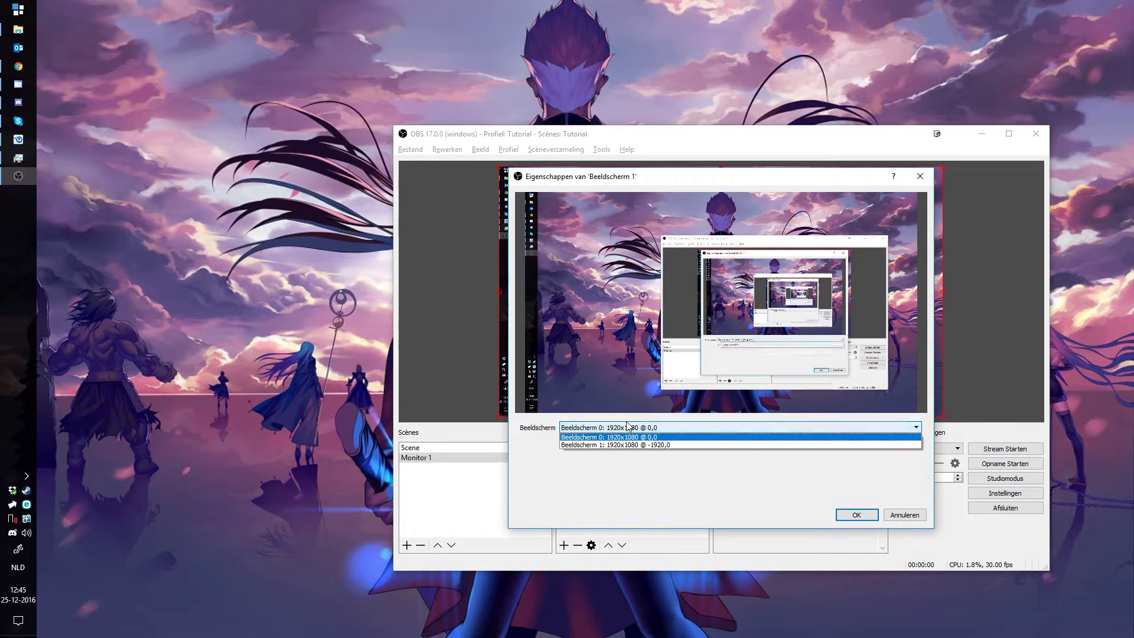
pyautogui.click(624, 445)
pyautogui.click(791, 427)
pyautogui.click(792, 437)
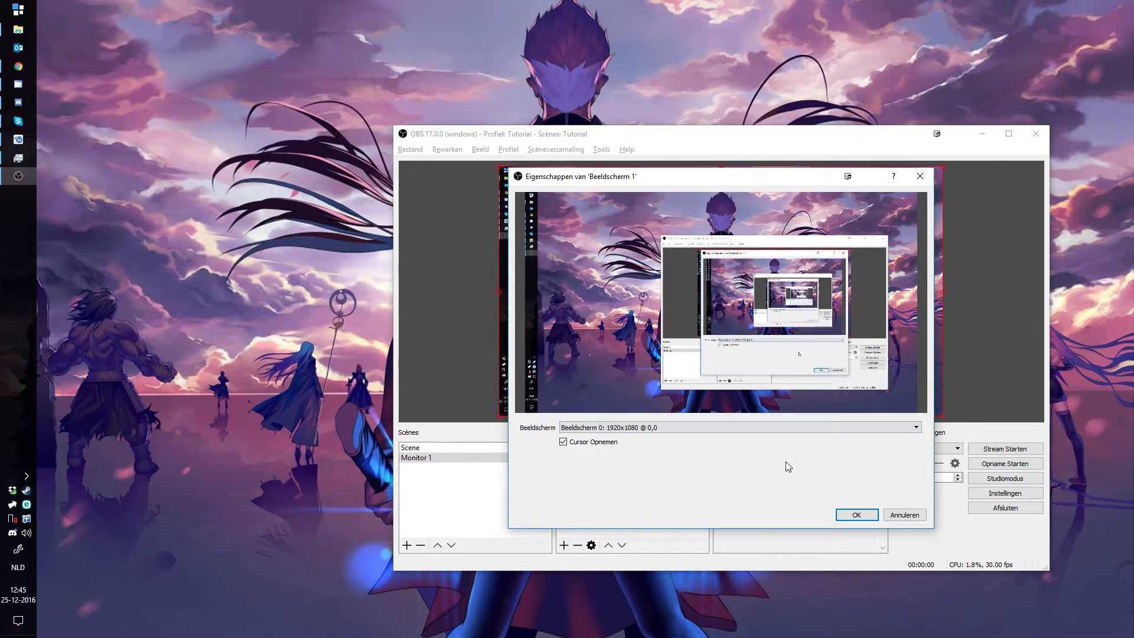
pyautogui.click(845, 517)
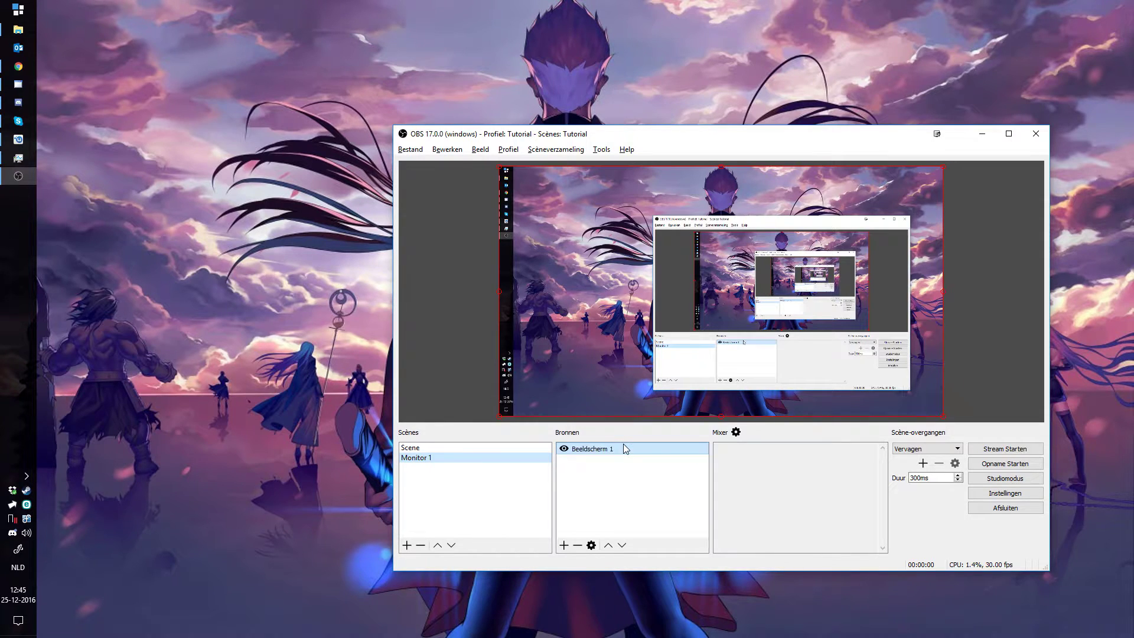
# Add the existing Webcam source to the Monitor 1 scene and place its image in the canvas's lower-left corner
pyautogui.click(564, 546)
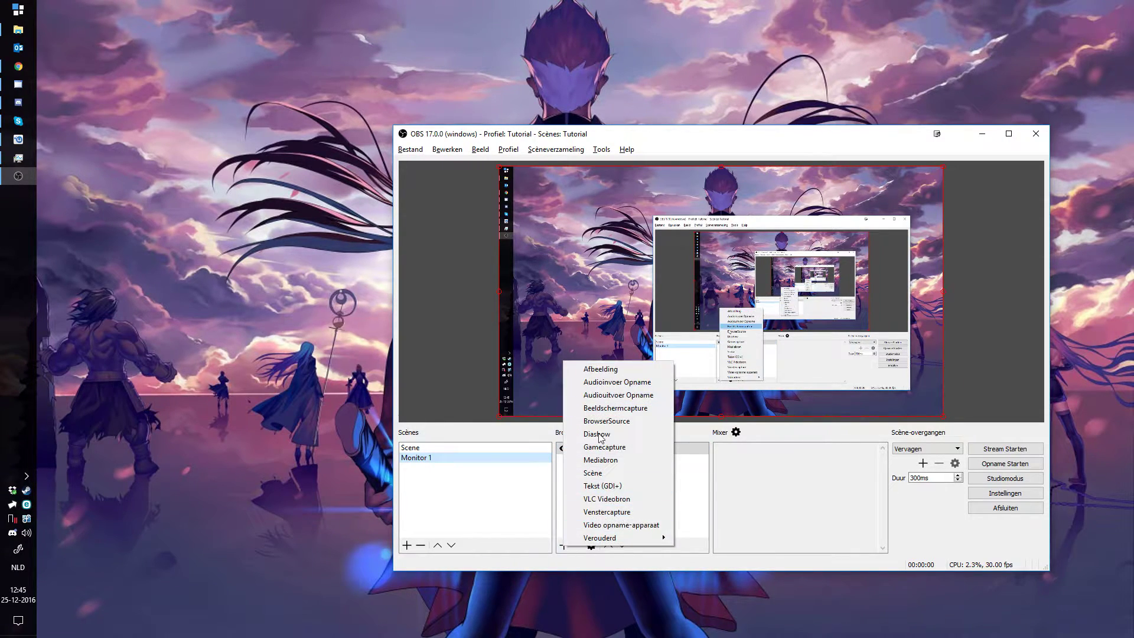
pyautogui.click(605, 525)
pyautogui.click(644, 305)
pyautogui.click(641, 320)
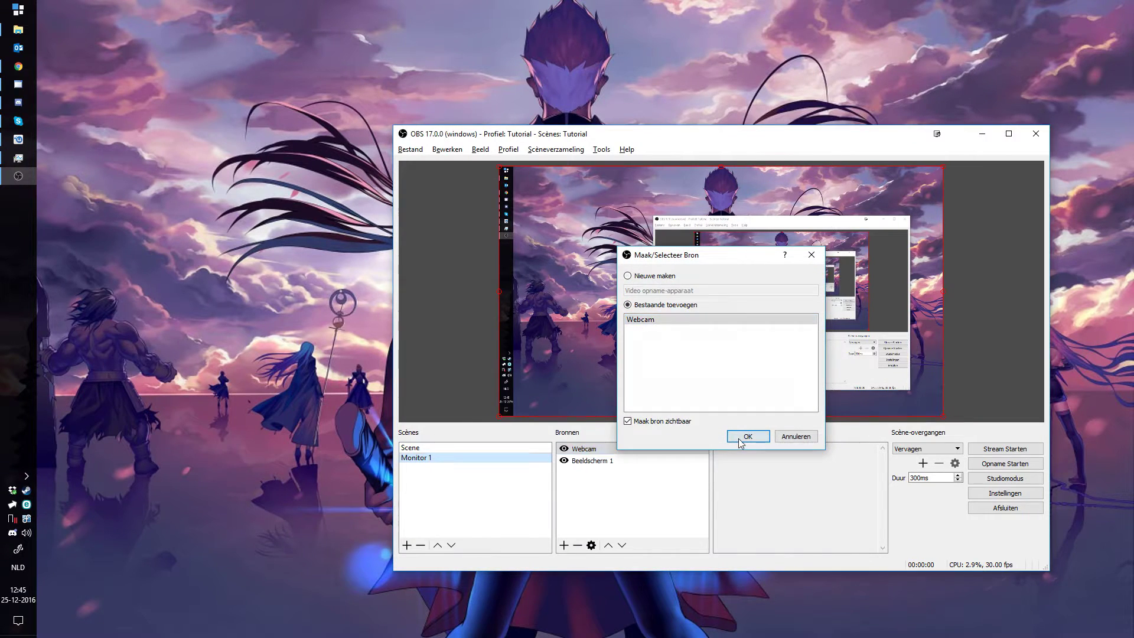
pyautogui.click(747, 437)
pyautogui.moveTo(576, 247); pyautogui.dragTo(573, 361)
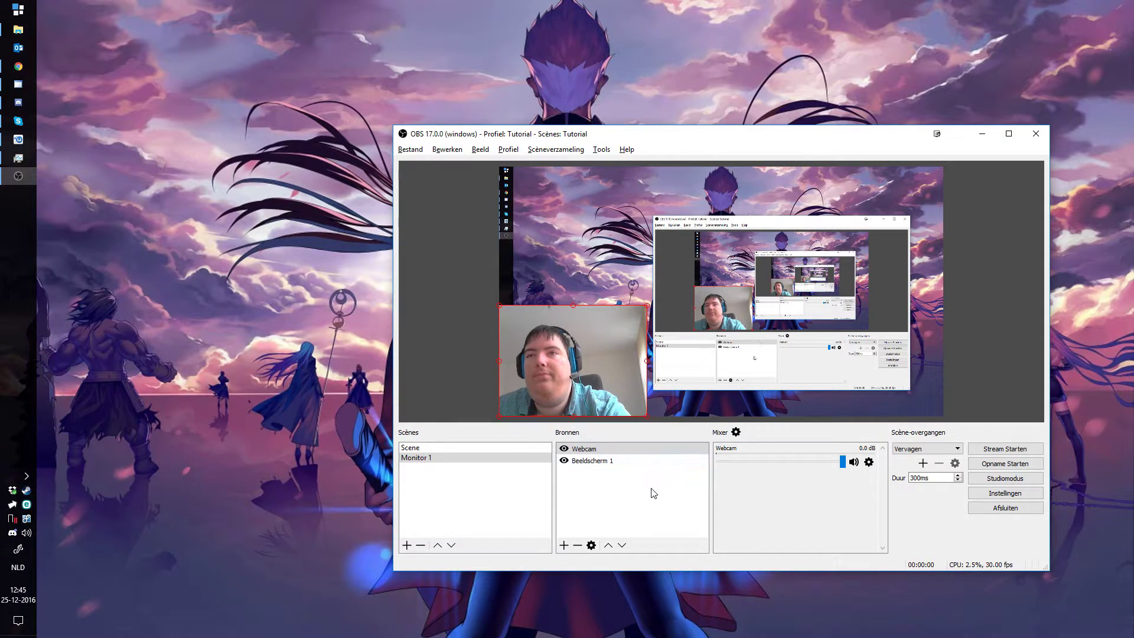
# Add a new Tekst (GDI+) source named "Hallo" to the Monitor 1 scene
pyautogui.rightClick(583, 498)
pyautogui.moveTo(621, 505)
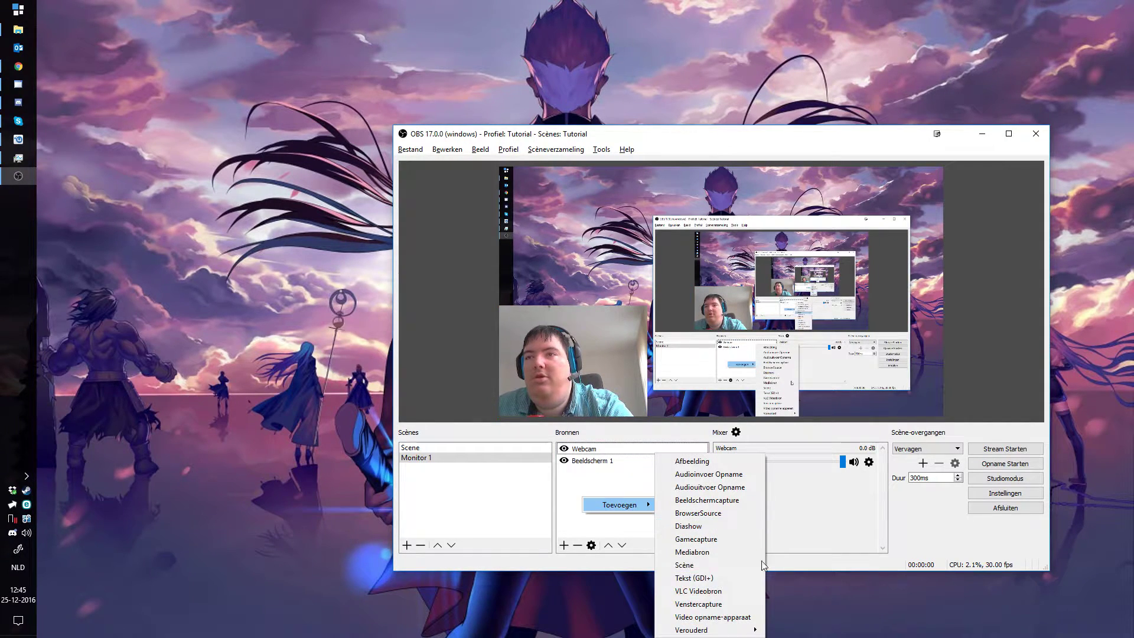
pyautogui.click(705, 579)
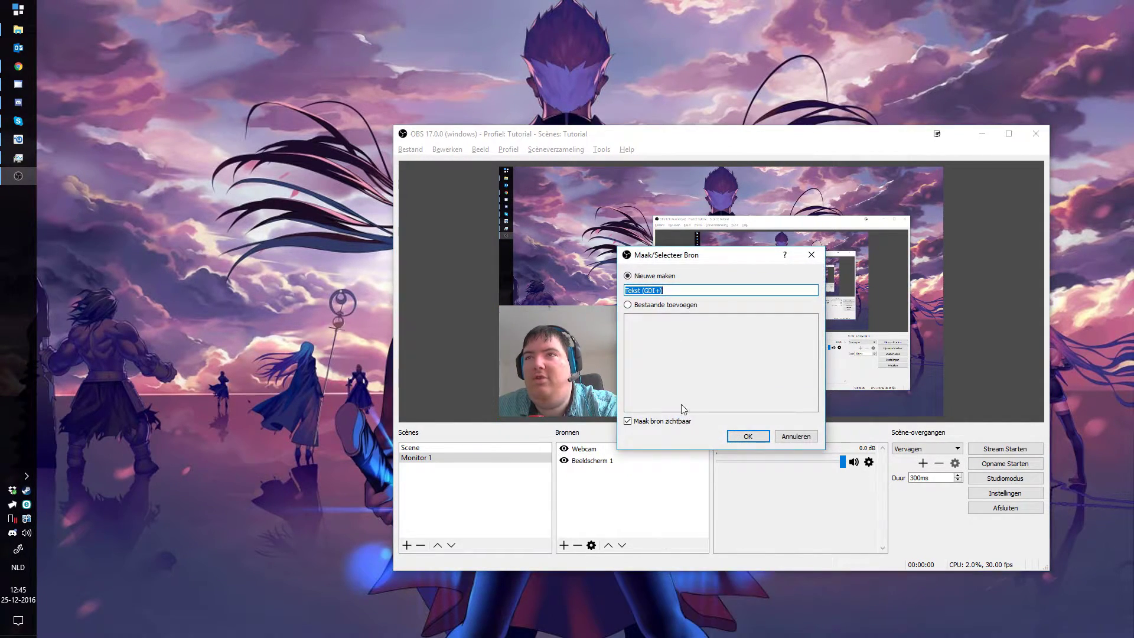
pyautogui.write('Hallo')
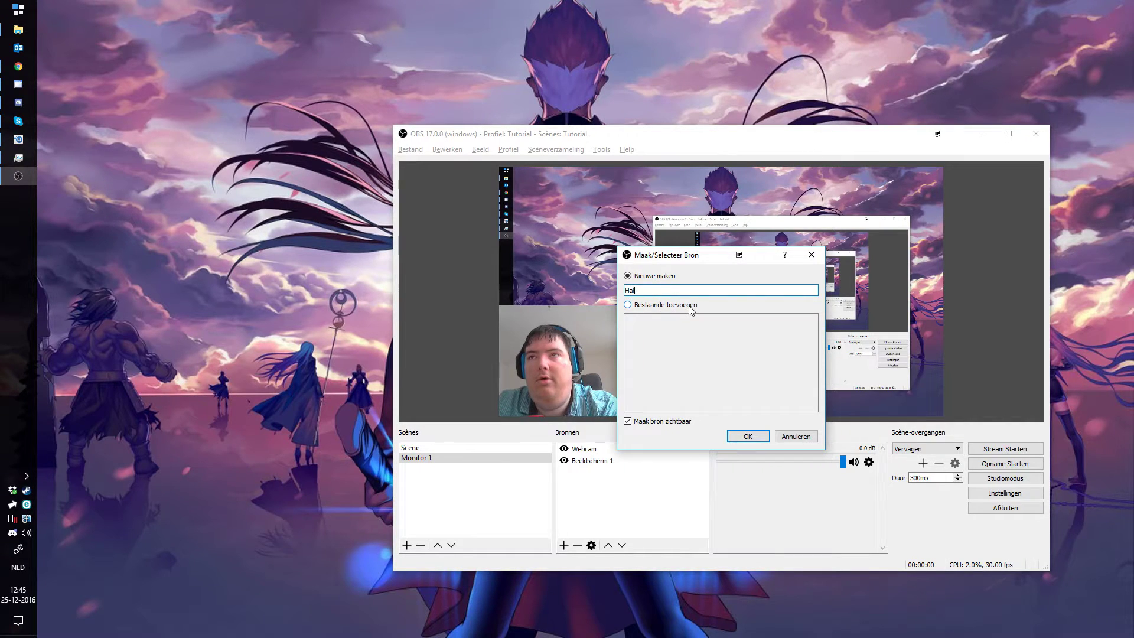
pyautogui.press('Return')
# Set the text source's content to "Hallo" and place it on the canvas just above the webcam image
pyautogui.click(645, 446)
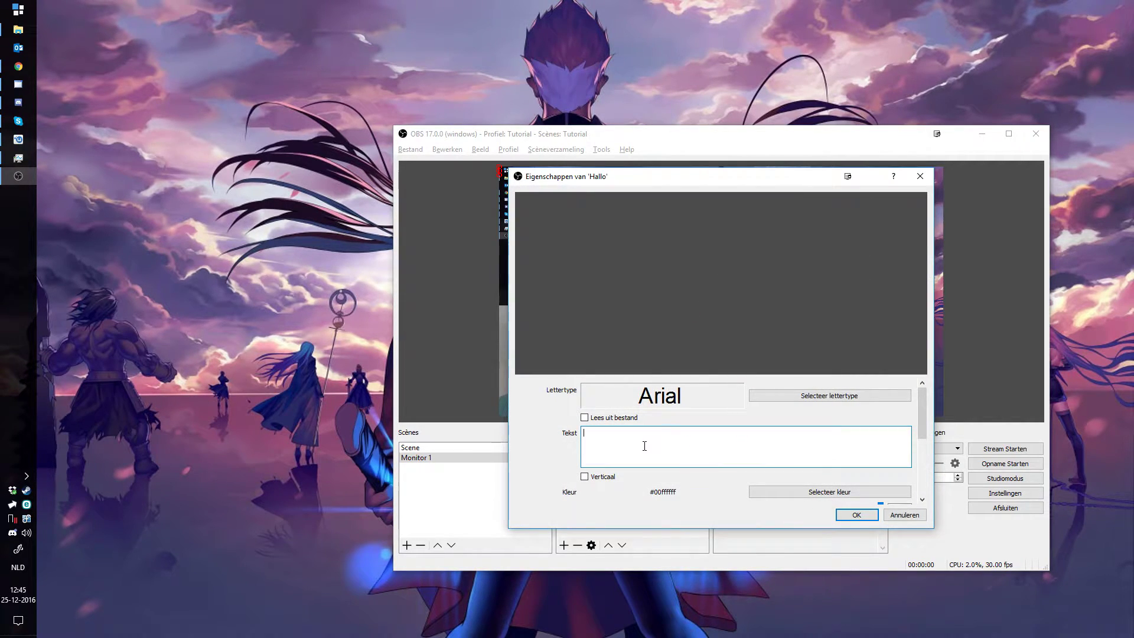
pyautogui.write('Hallo')
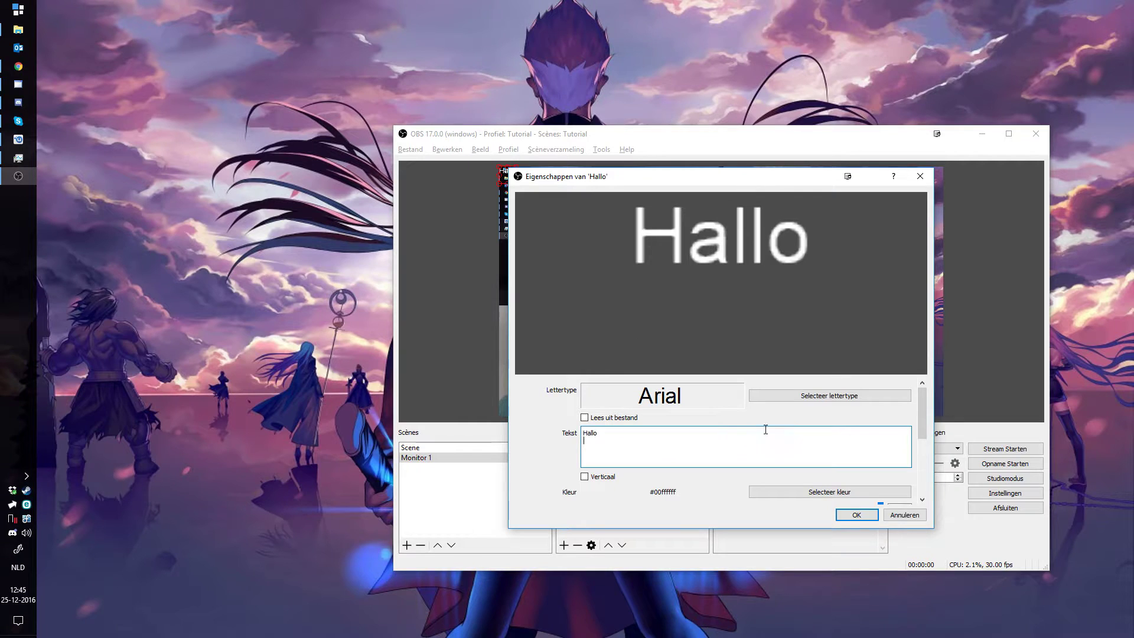
pyautogui.press('BackSpace')
pyautogui.click(614, 418)
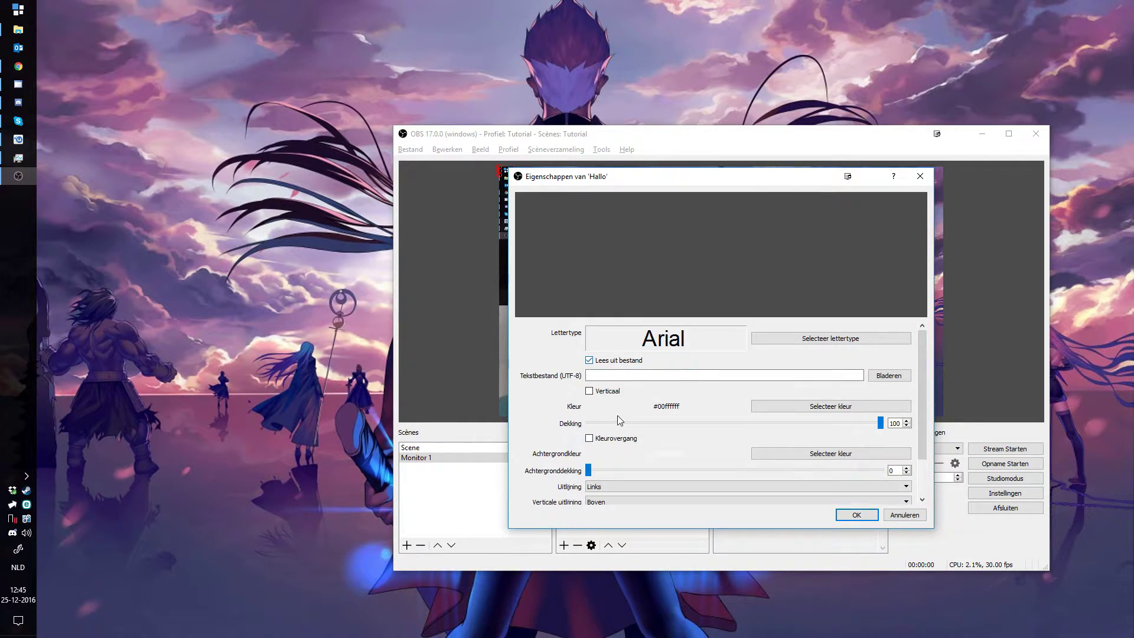
pyautogui.click(610, 362)
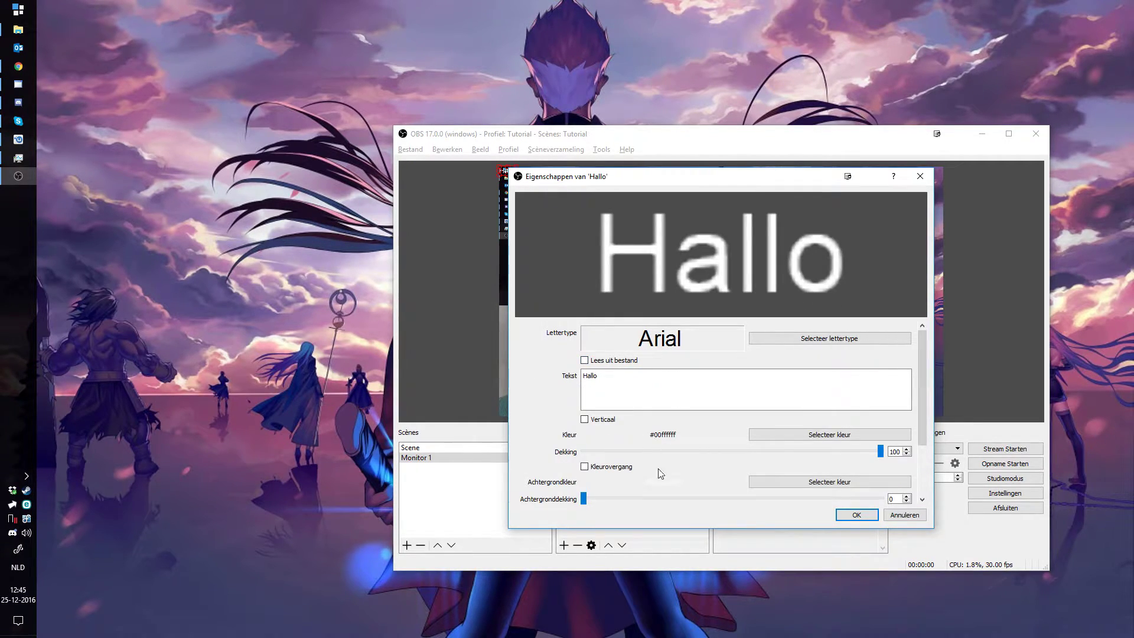
pyautogui.click(855, 515)
pyautogui.moveTo(512, 176); pyautogui.dragTo(577, 286)
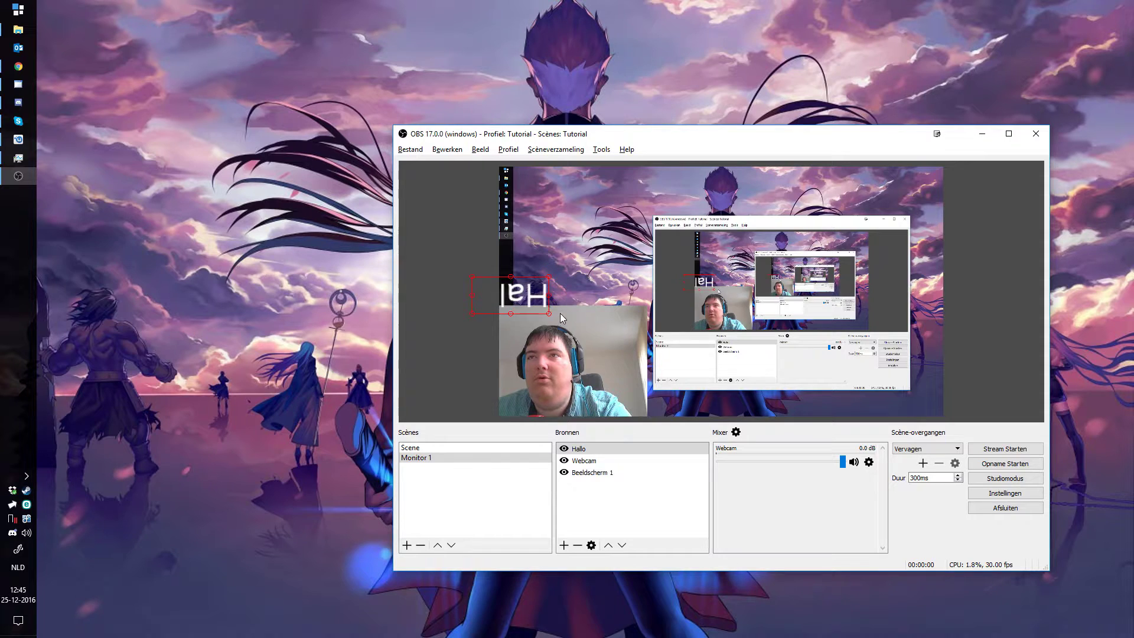
pyautogui.moveTo(559, 274)
pyautogui.mouseDown()
pyautogui.moveTo(519, 260)
pyautogui.moveTo(520, 274)
pyautogui.moveTo(551, 291)
pyautogui.mouseUp()
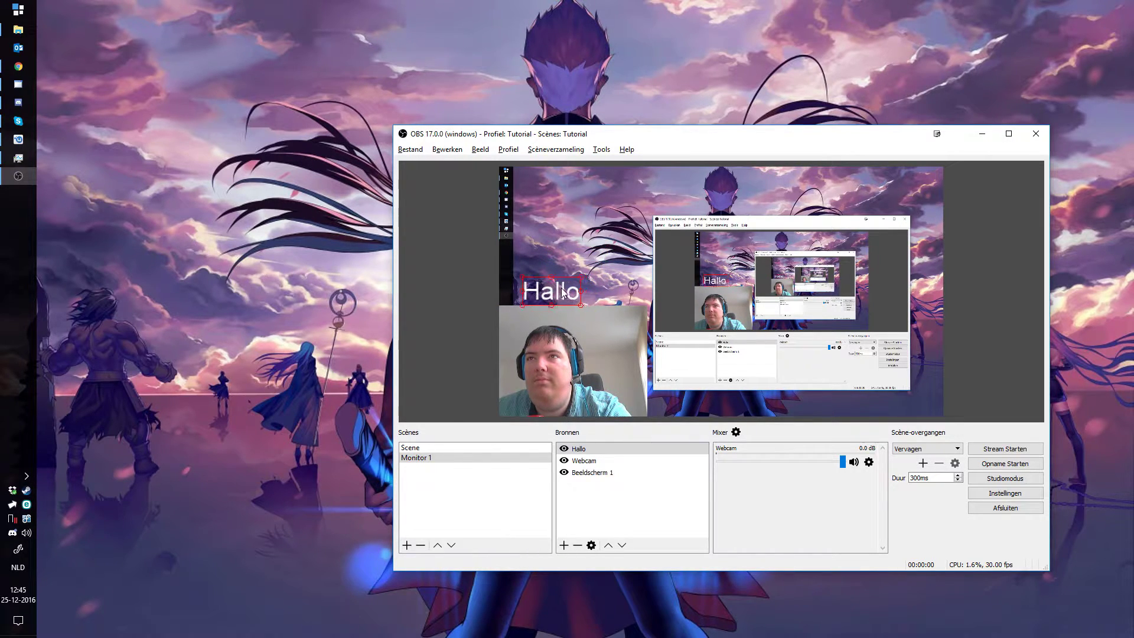
# Delete the Hallo text source from the Monitor 1 scene
pyautogui.rightClick(588, 449)
pyautogui.press('Escape')
pyautogui.press('Delete')
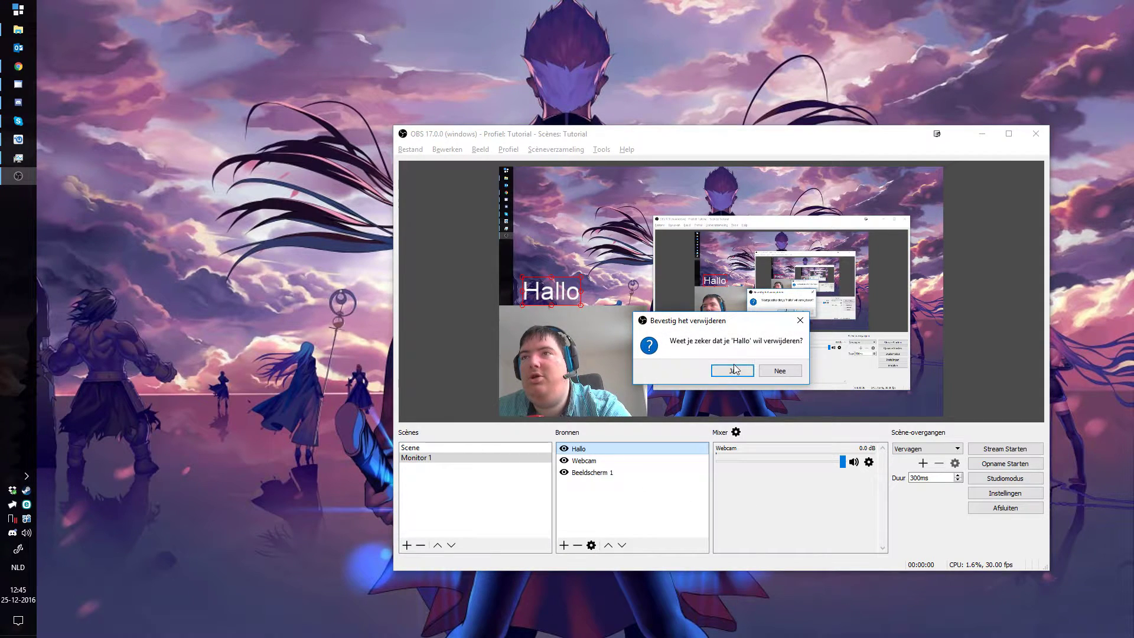
pyautogui.click(730, 370)
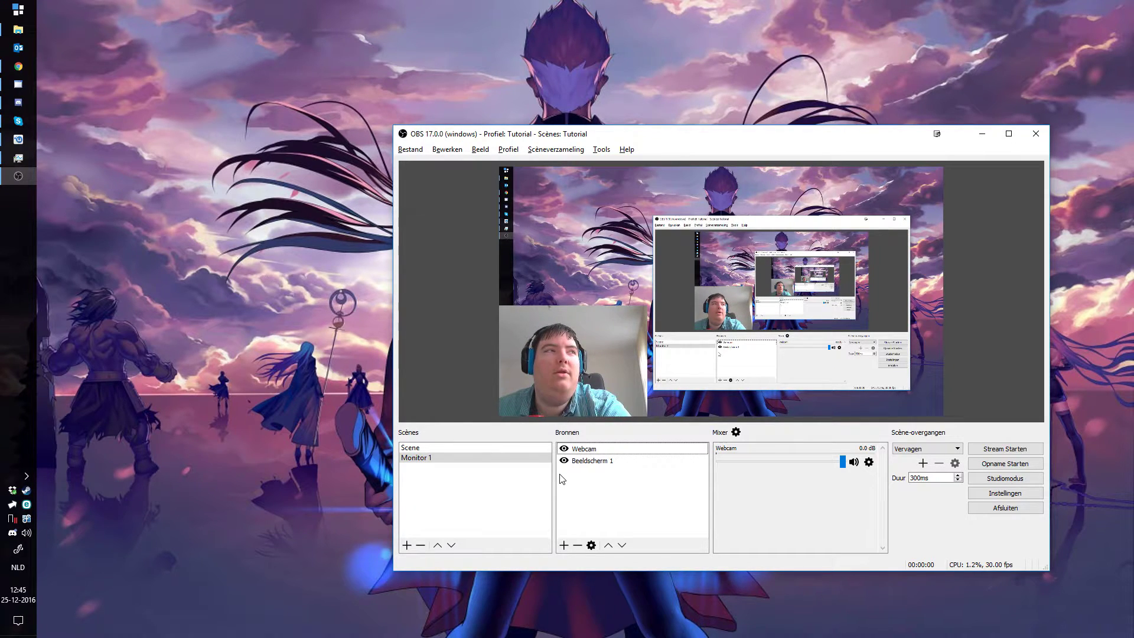
# Set the scaled output resolution to 1920x1080 in the video settings
pyautogui.click(998, 493)
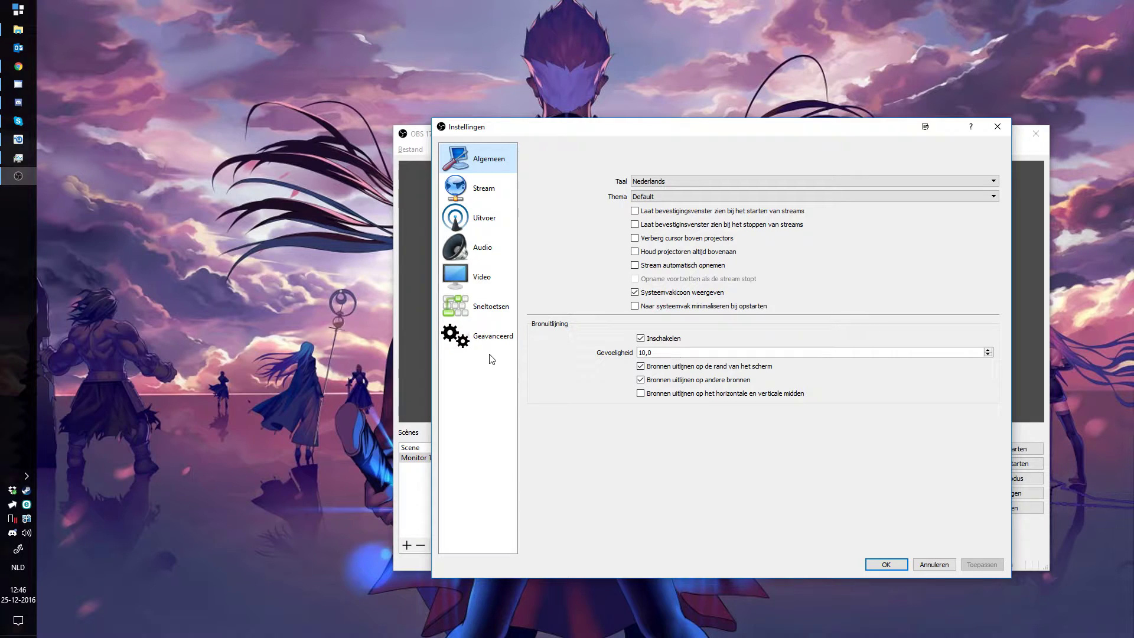
pyautogui.click(480, 279)
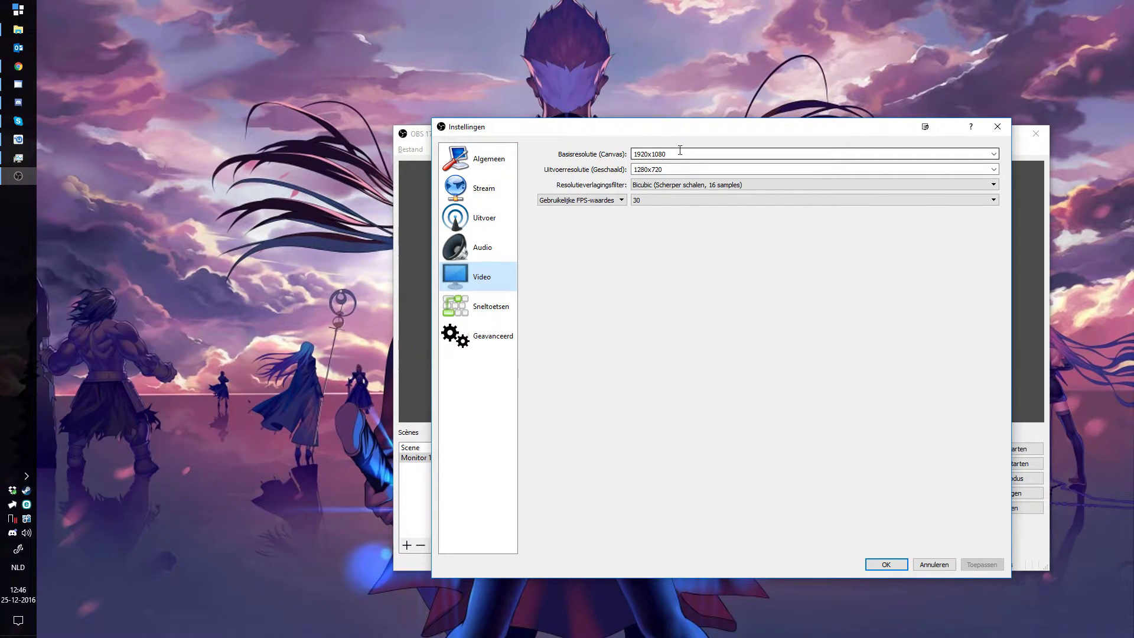
pyautogui.click(702, 168)
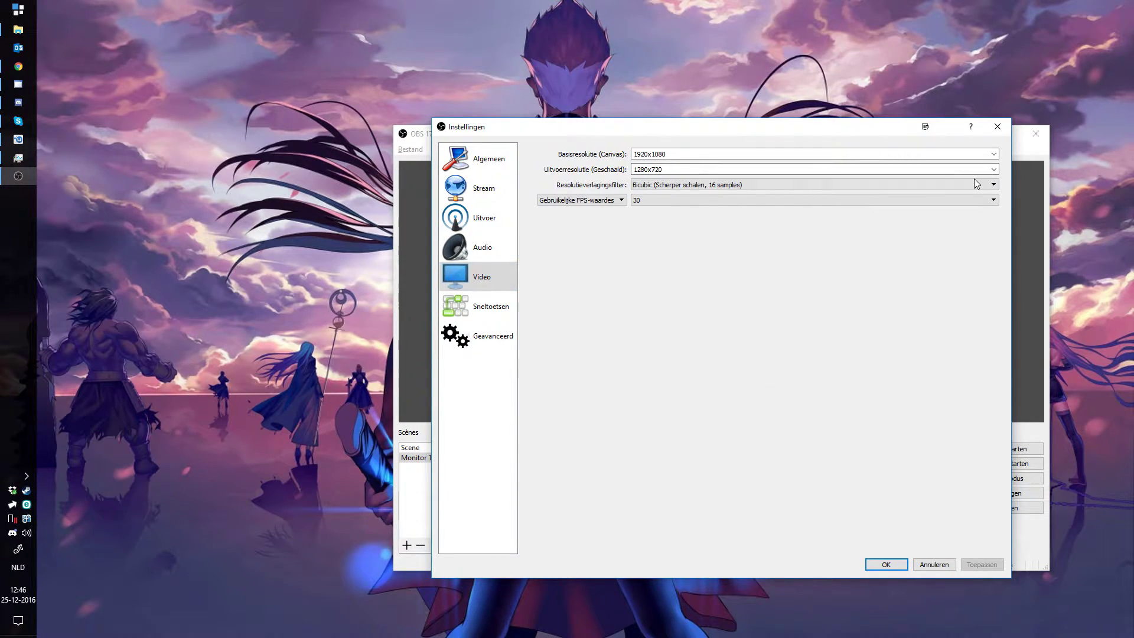
pyautogui.click(994, 170)
pyautogui.click(770, 180)
pyautogui.doubleClick(687, 168)
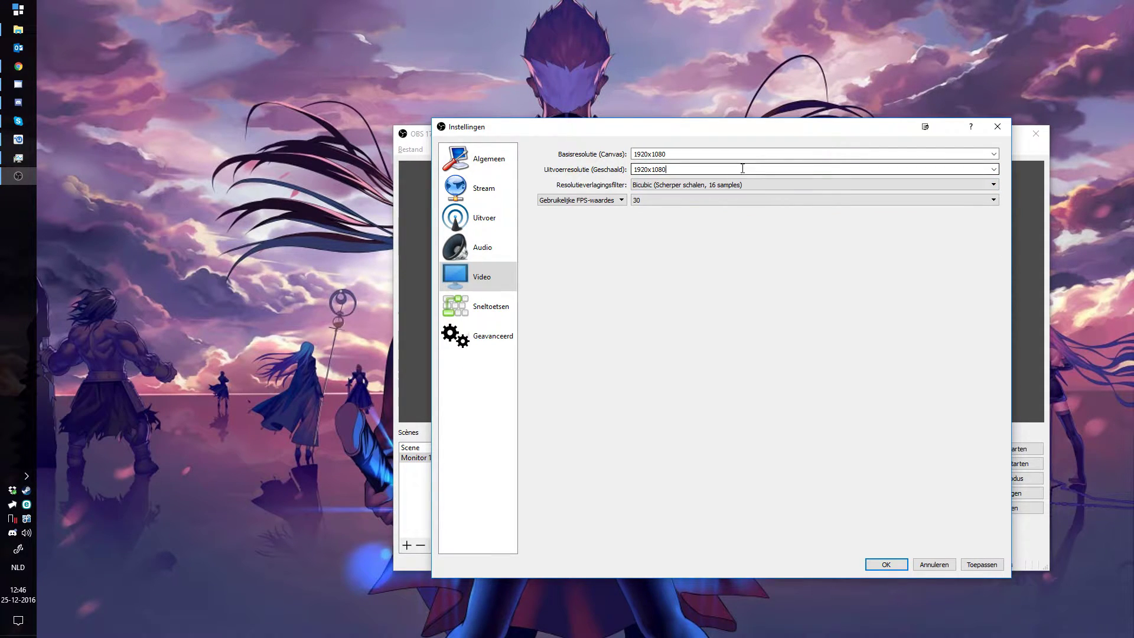
pyautogui.doubleClick(687, 169)
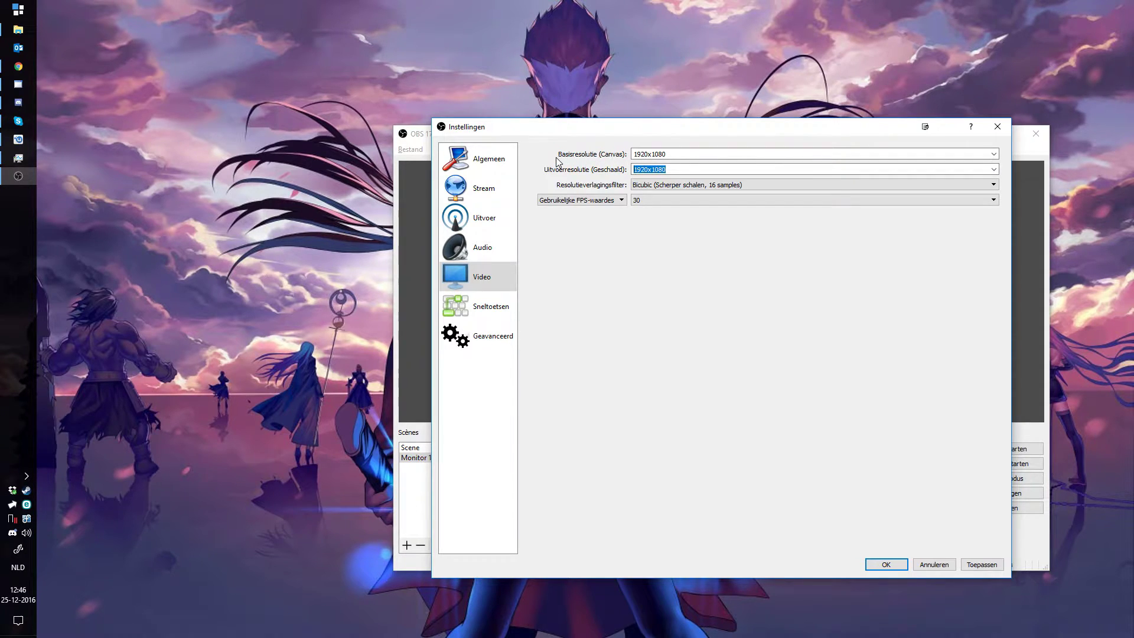
# Switch the scaled output resolution to 1280x720 and back to 1920x1080
pyautogui.click(990, 172)
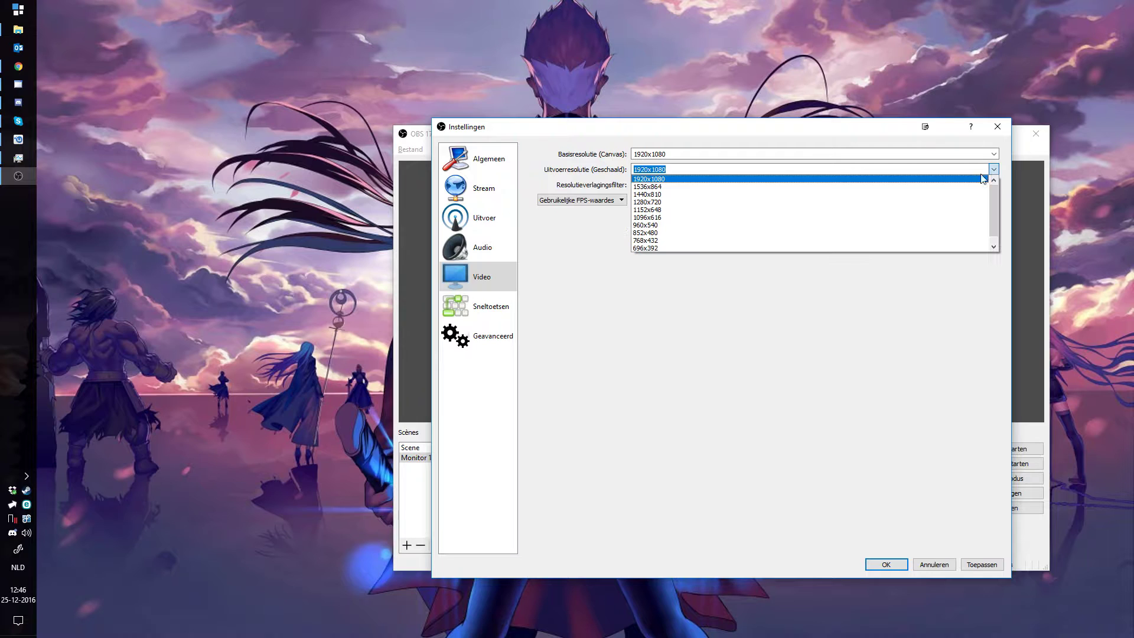
pyautogui.click(661, 202)
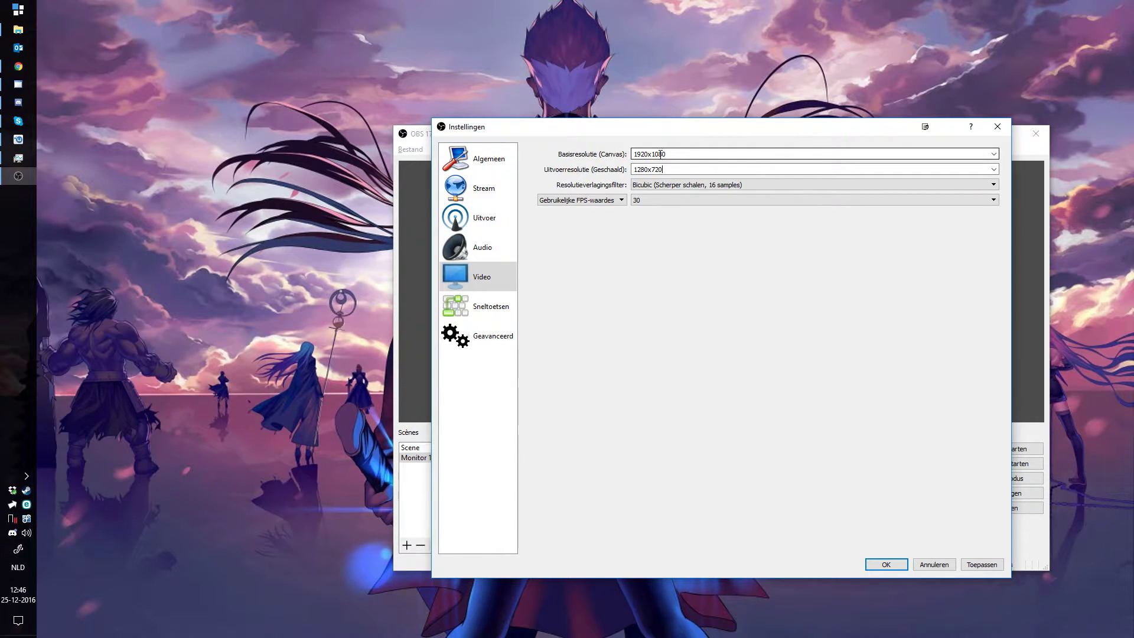
pyautogui.moveTo(665, 128); pyautogui.dragTo(655, 171)
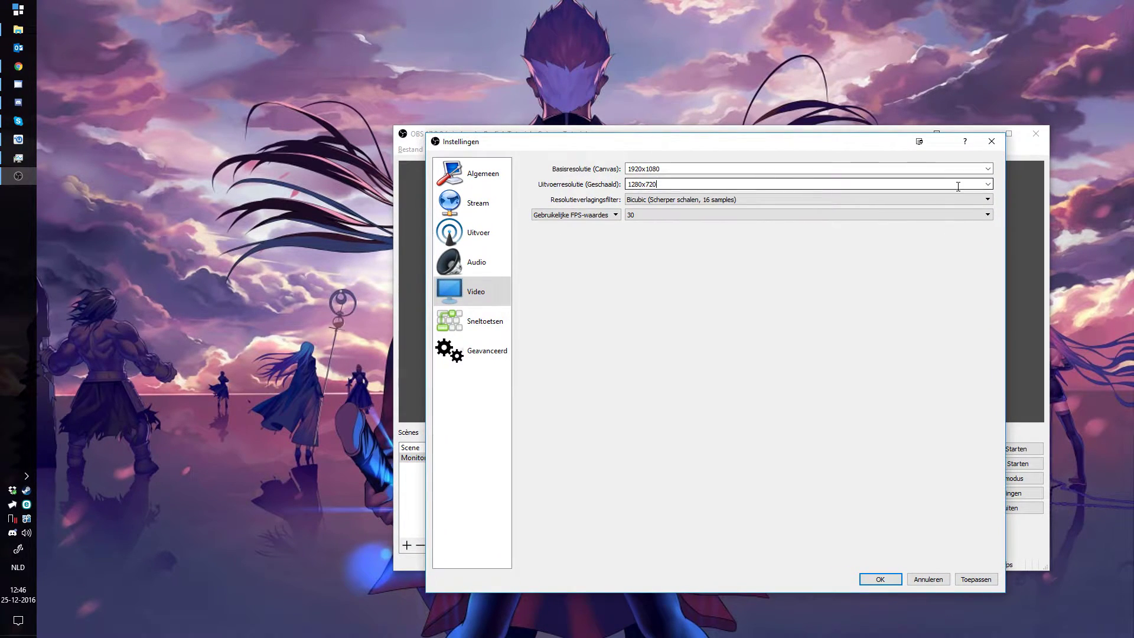
pyautogui.moveTo(658, 184); pyautogui.dragTo(600, 182)
pyautogui.click(987, 184)
pyautogui.click(637, 195)
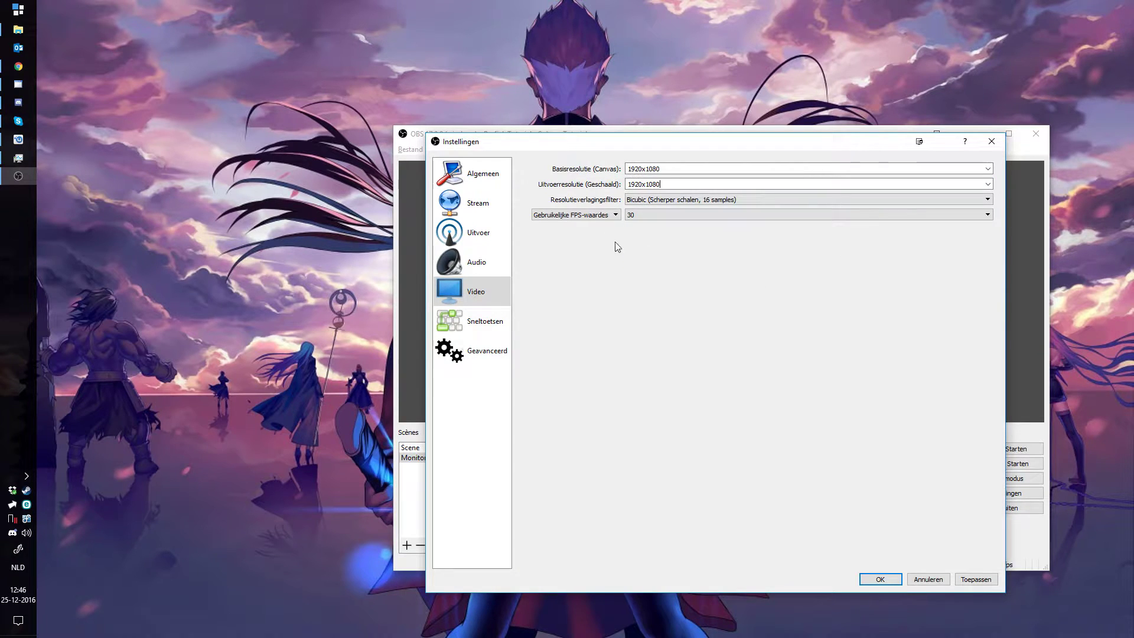
# Set the common FPS value to 60 and apply the video settings
pyautogui.click(701, 214)
pyautogui.click(638, 270)
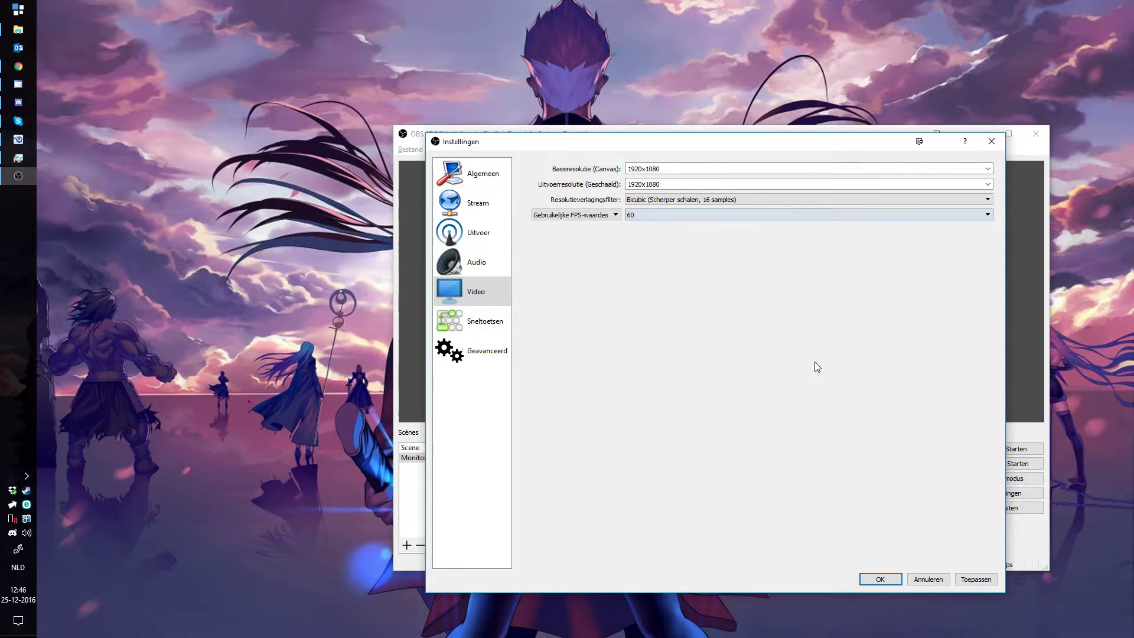
pyautogui.click(683, 202)
pyautogui.click(683, 202)
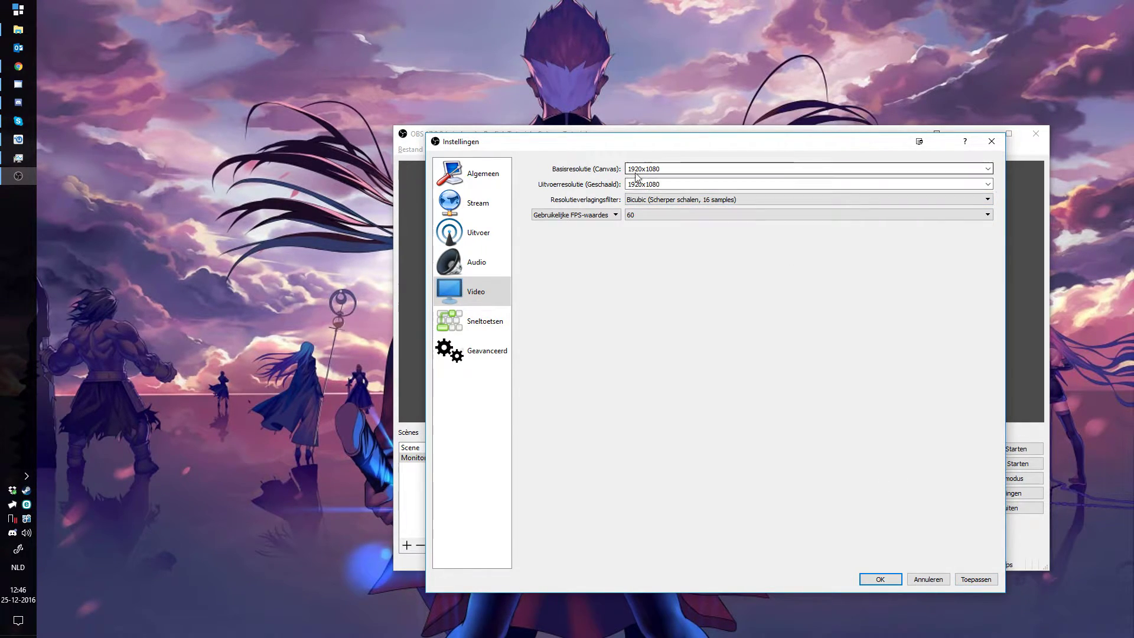
pyautogui.click(975, 578)
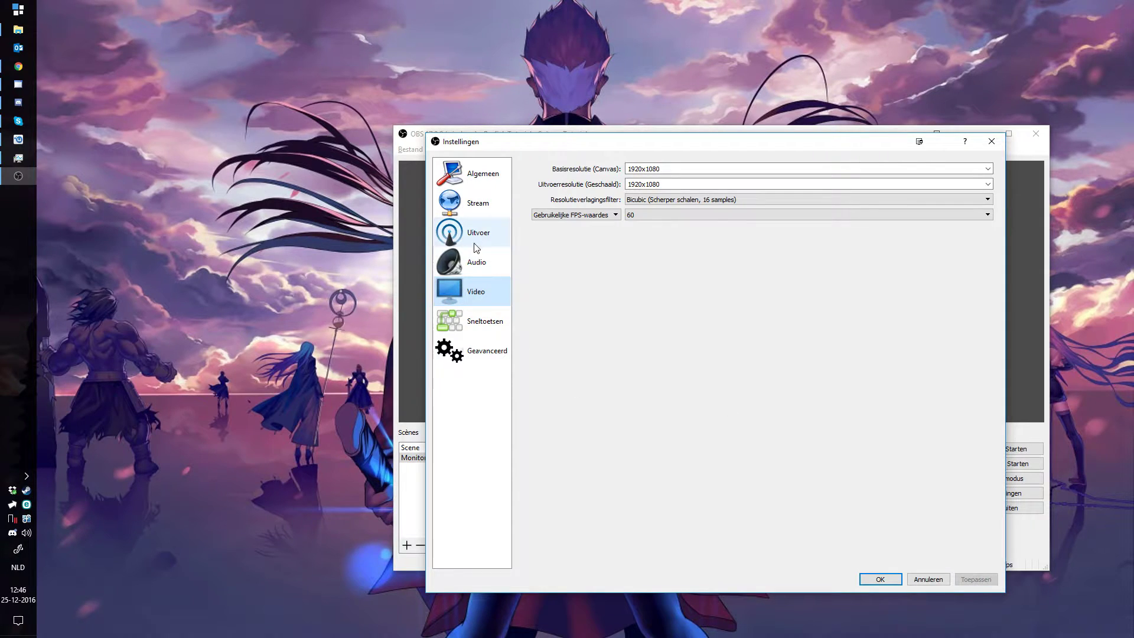
# In the output settings, use Geavanceerd mode and choose Standaard as the recording type
pyautogui.click(477, 240)
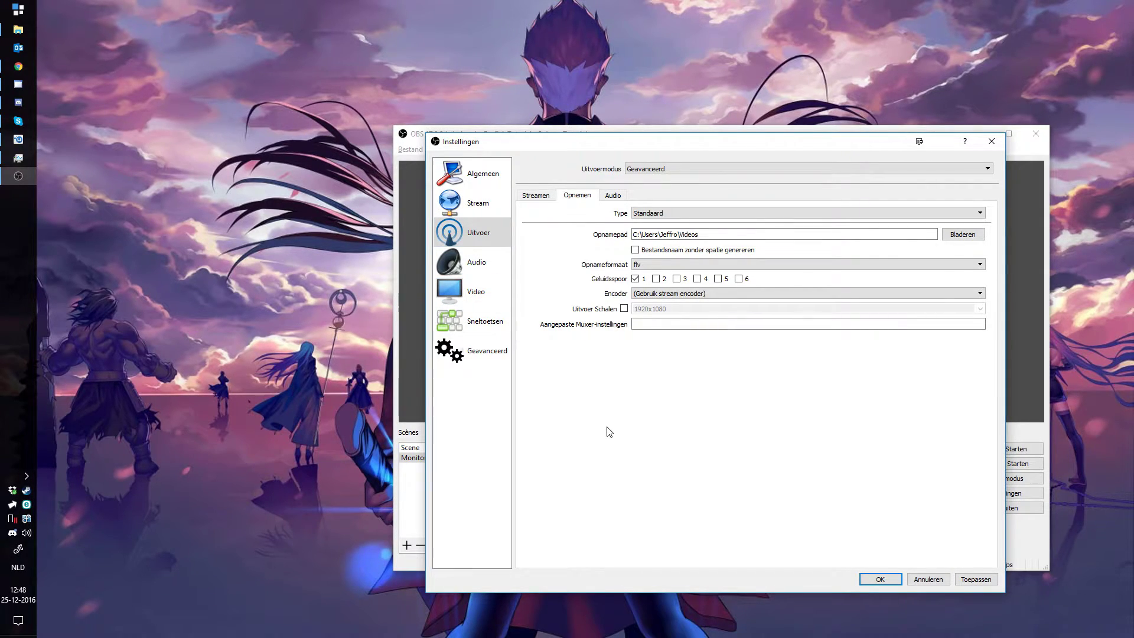
pyautogui.click(661, 214)
pyautogui.click(679, 213)
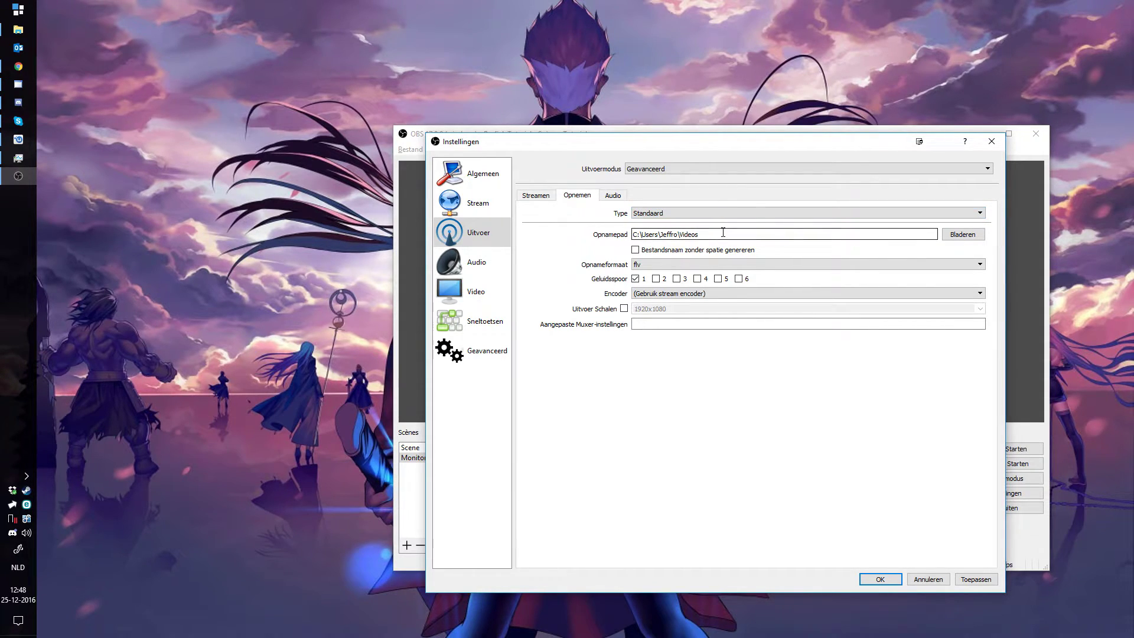
# Set the recording path to the folder D:/#Youtube/OBS/Studio
pyautogui.click(962, 235)
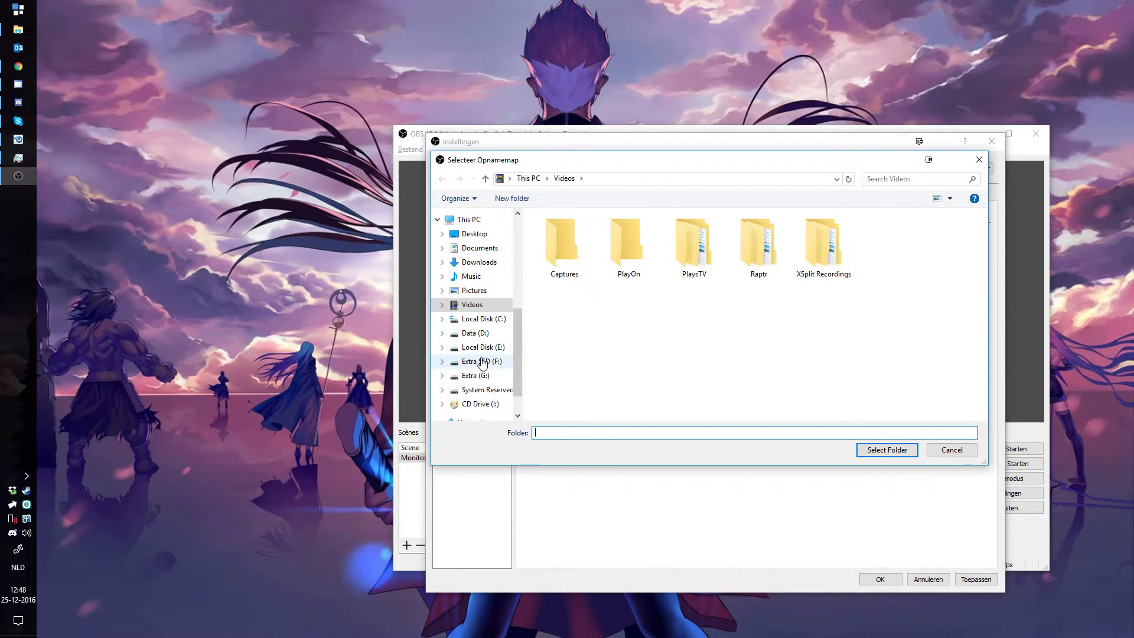
pyautogui.click(475, 332)
pyautogui.doubleClick(555, 236)
pyautogui.doubleClick(554, 245)
pyautogui.doubleClick(619, 245)
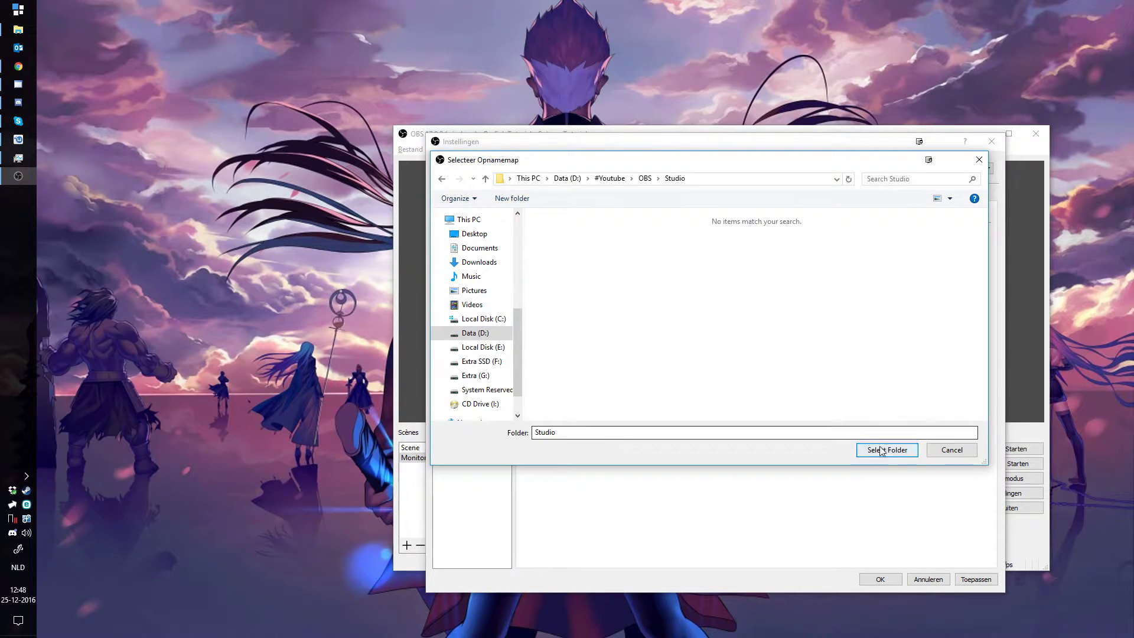
pyautogui.click(884, 450)
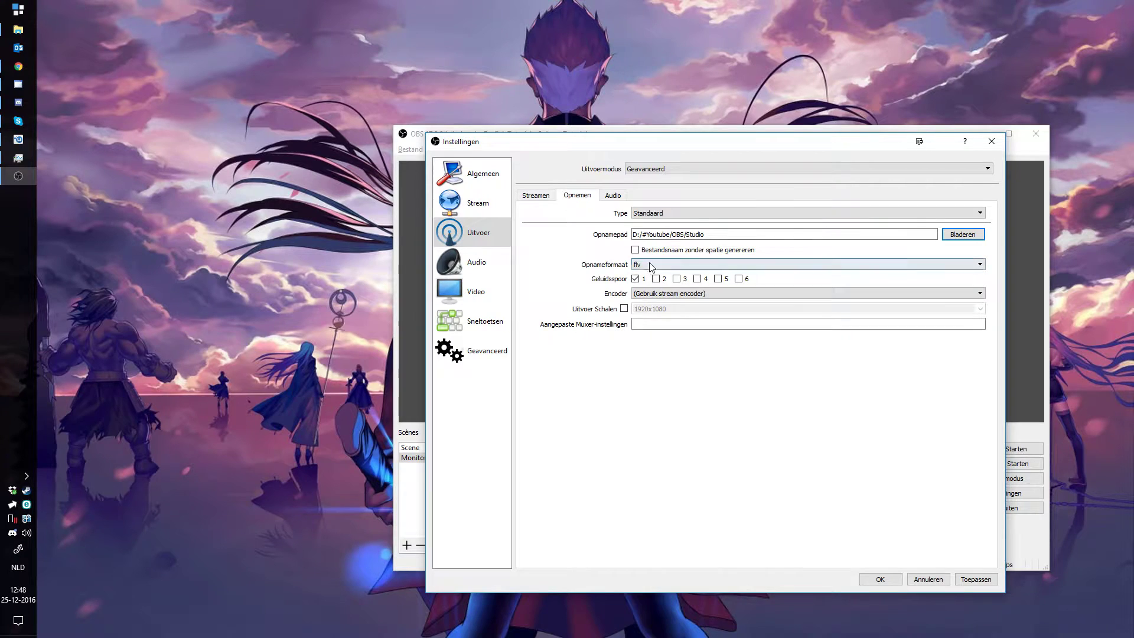
# Set the recording format to mp4 and check the audio track bitrate settings
pyautogui.click(650, 266)
pyautogui.click(654, 282)
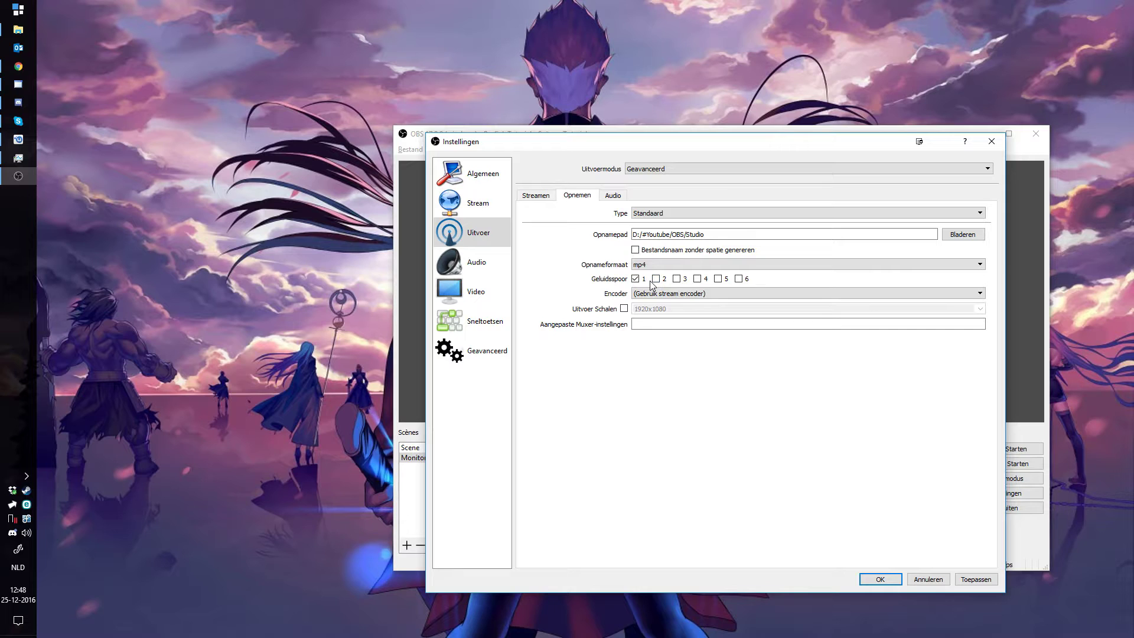
pyautogui.click(609, 197)
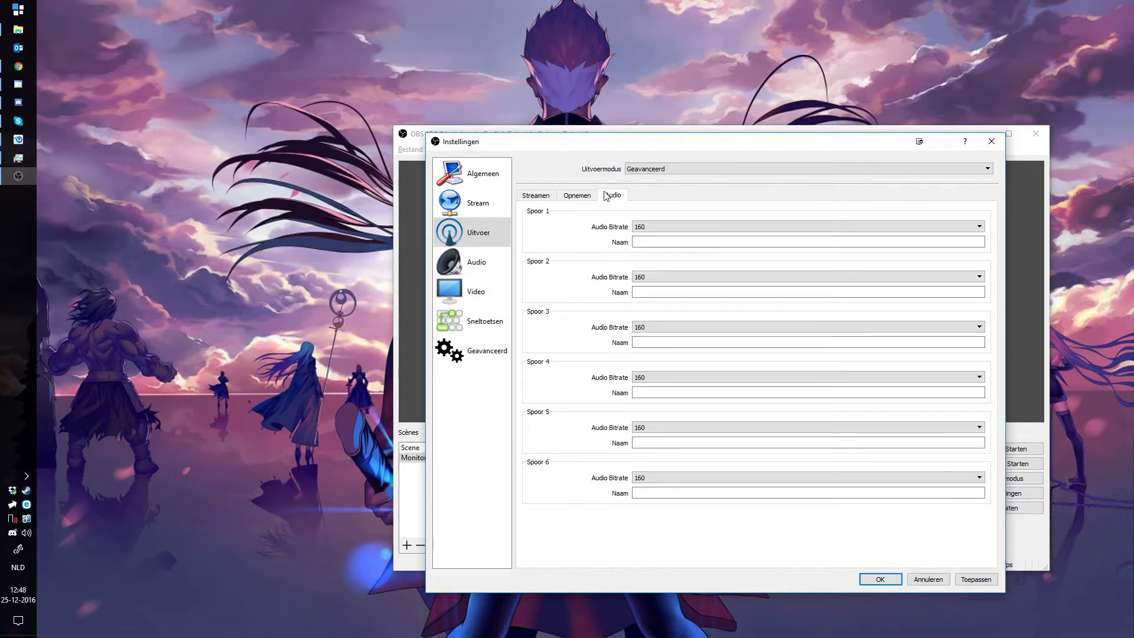
pyautogui.click(577, 195)
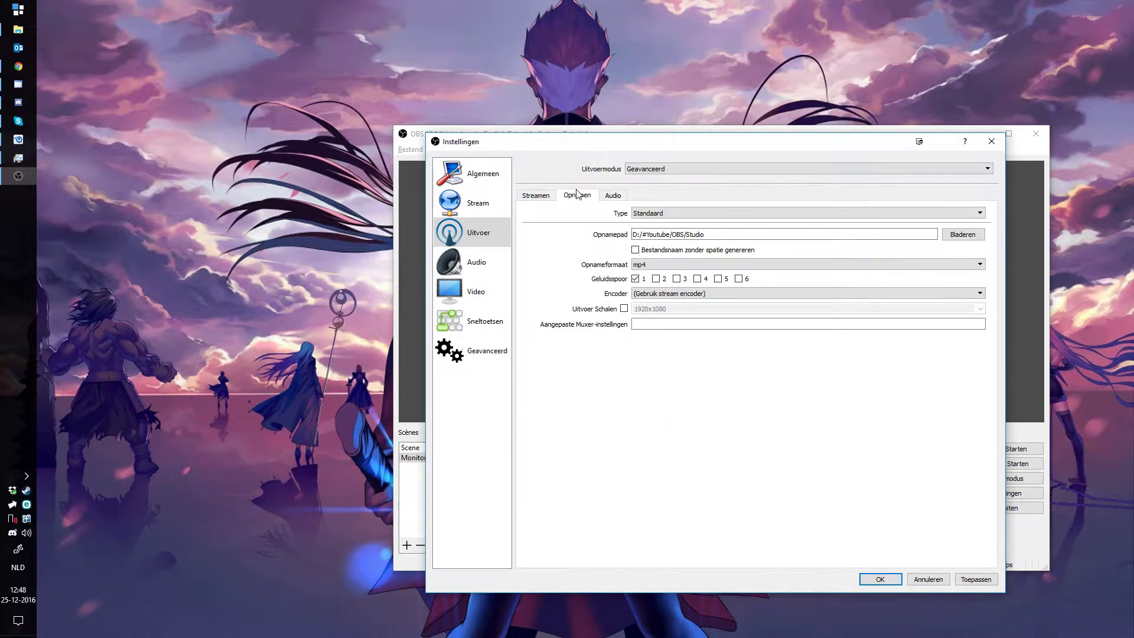
# Set the recording encoder to NVENC H.264 and keep its rate control at CBR
pyautogui.click(643, 293)
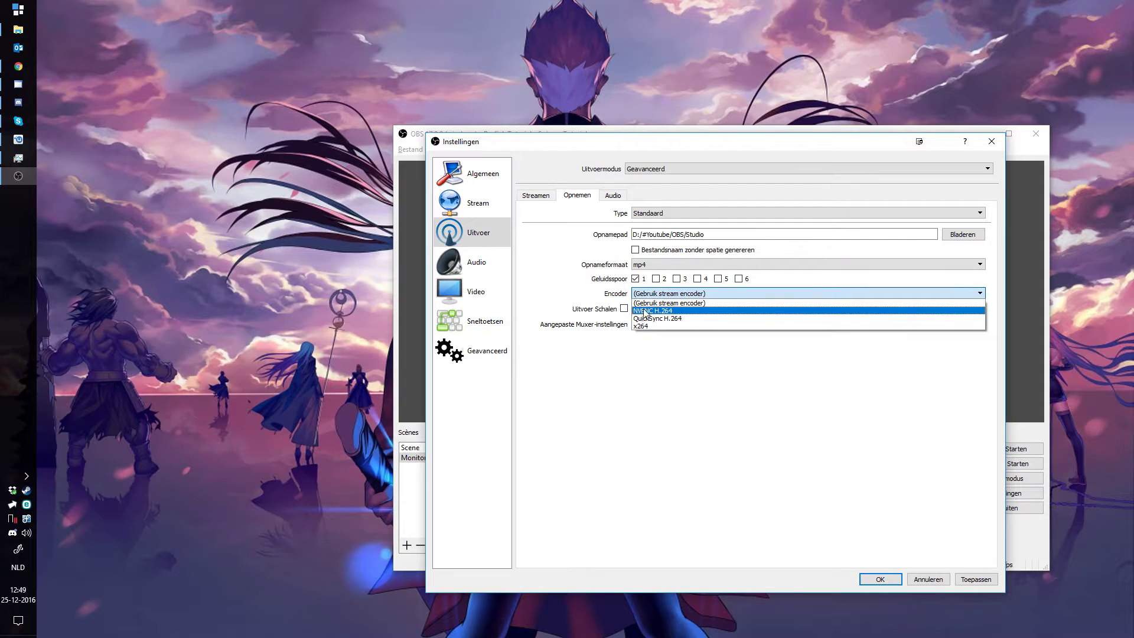
pyautogui.click(680, 311)
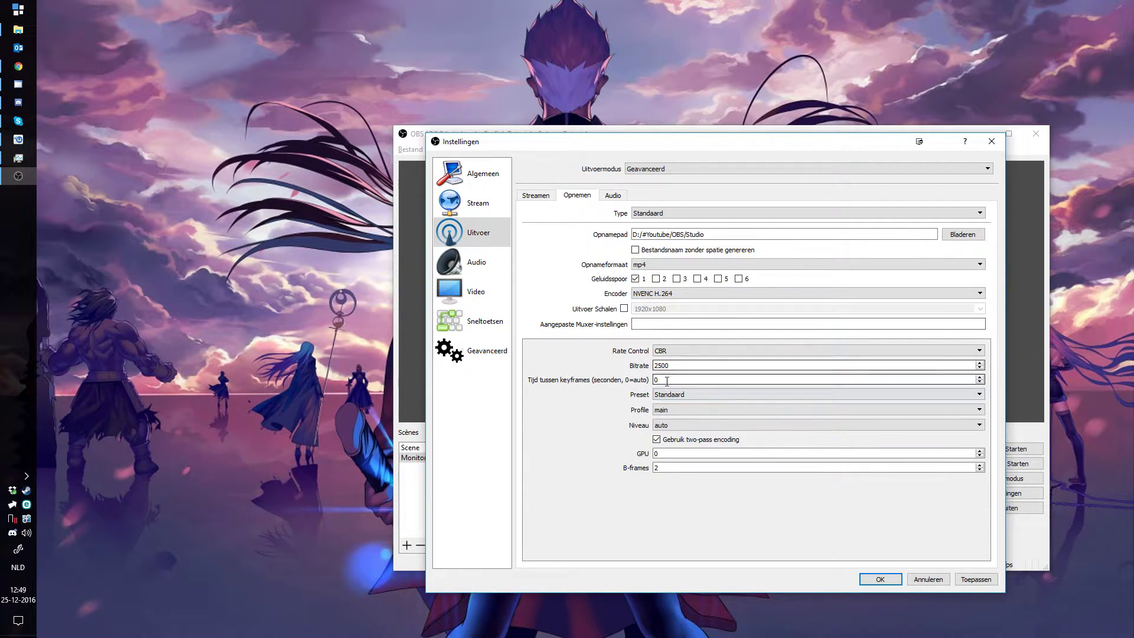
pyautogui.click(685, 353)
pyautogui.click(682, 349)
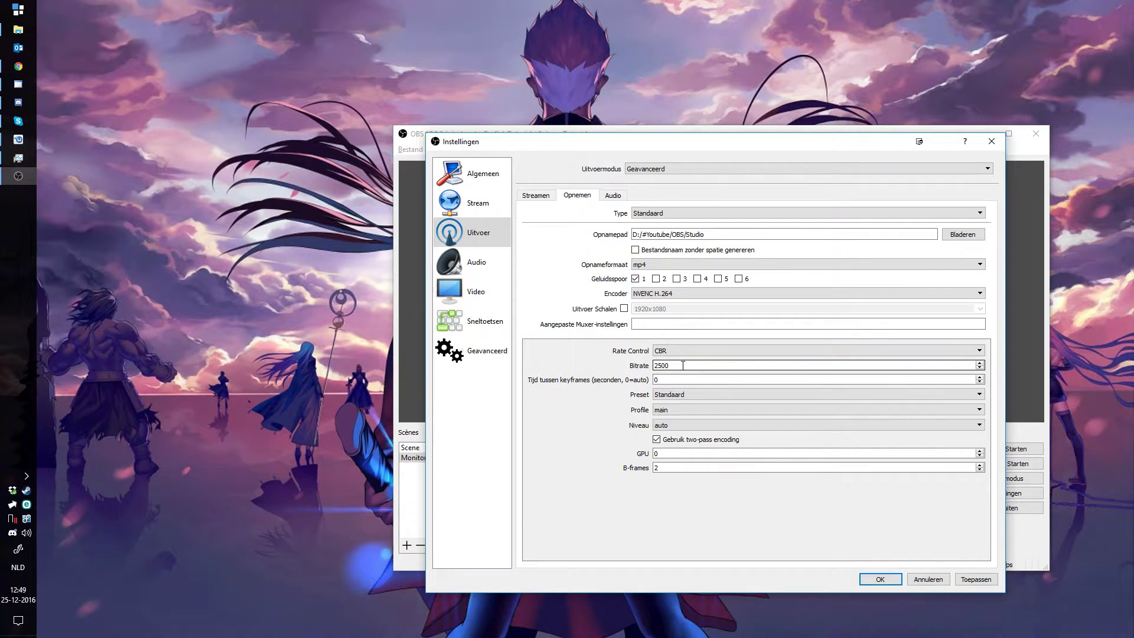
# Set the recording bitrate to 30000, the preset to Hoge kwaliteit and the profile to high
pyautogui.doubleClick(683, 365)
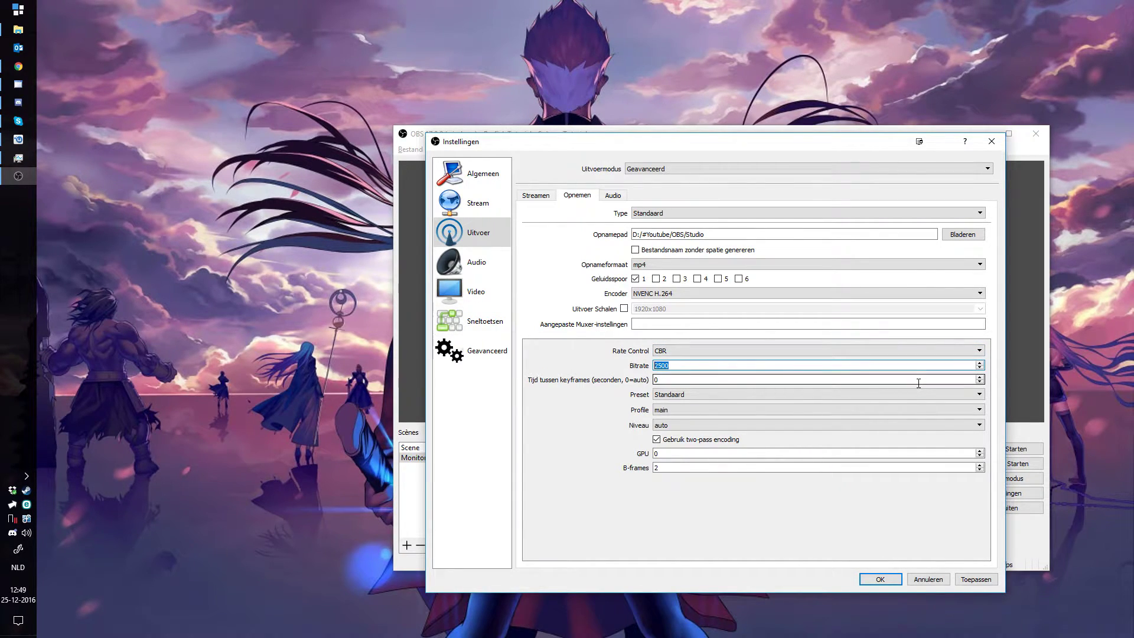
pyautogui.write('30000')
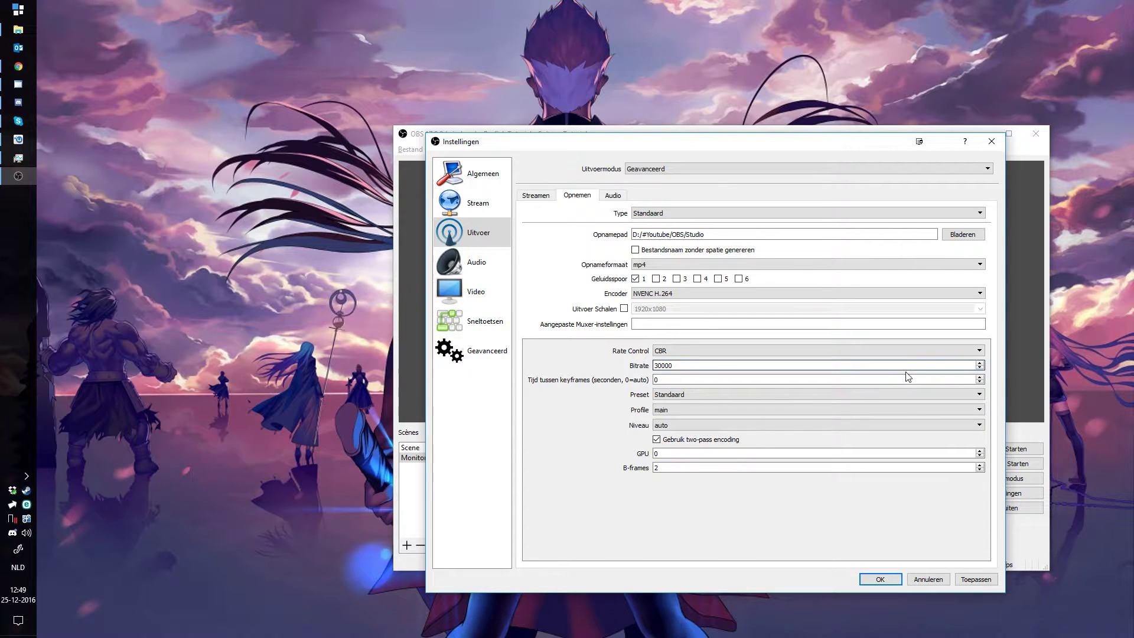
pyautogui.click(688, 395)
pyautogui.click(692, 412)
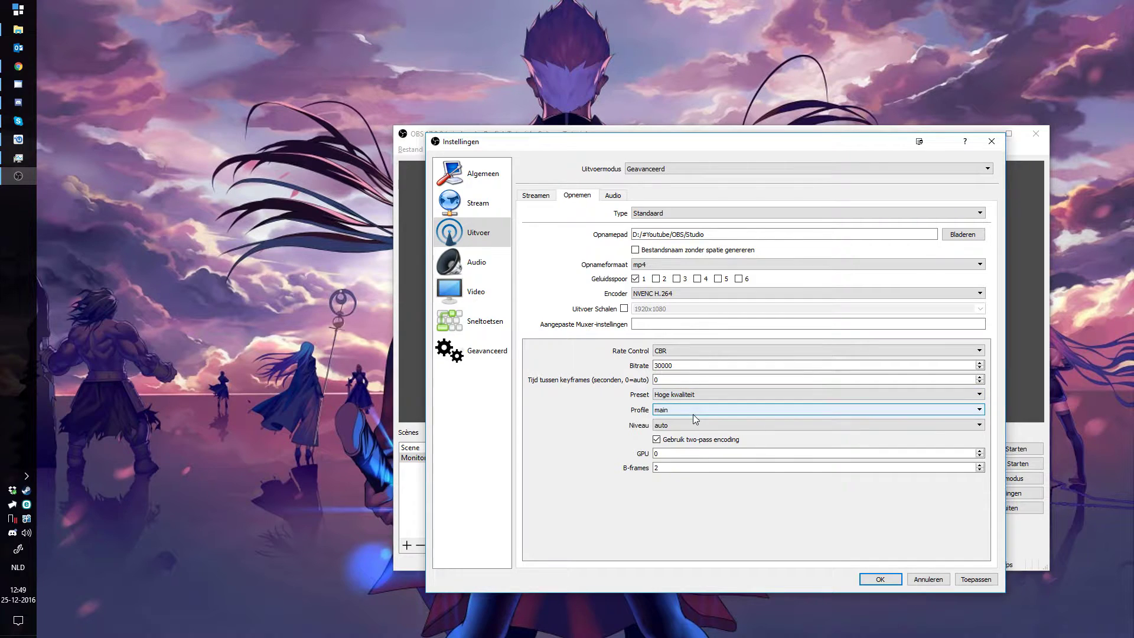
pyautogui.click(673, 411)
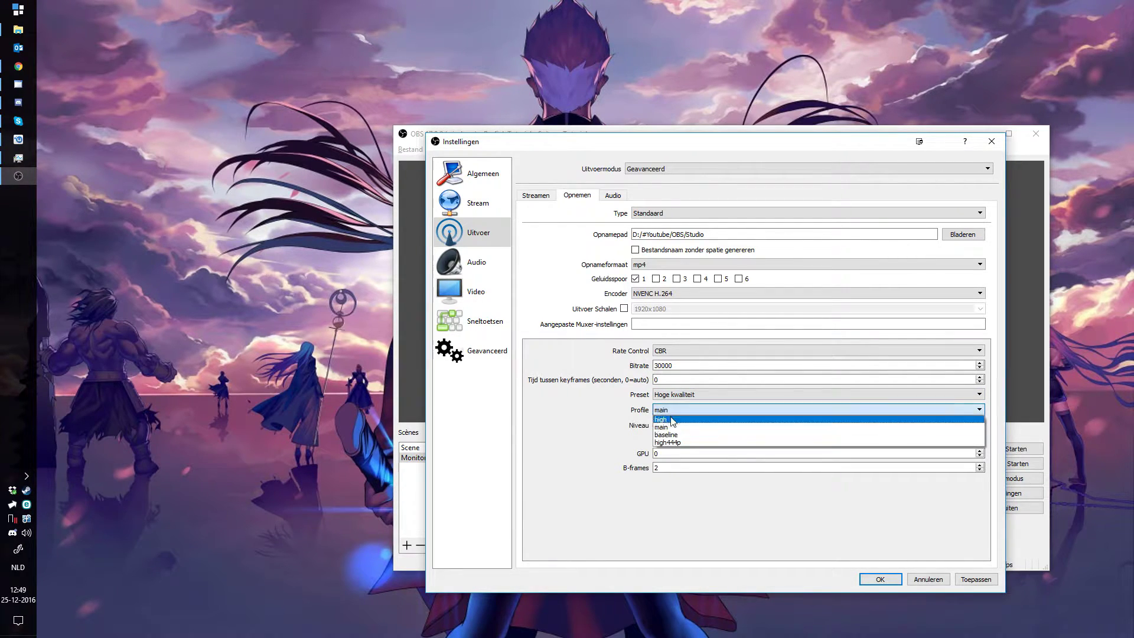
pyautogui.click(691, 421)
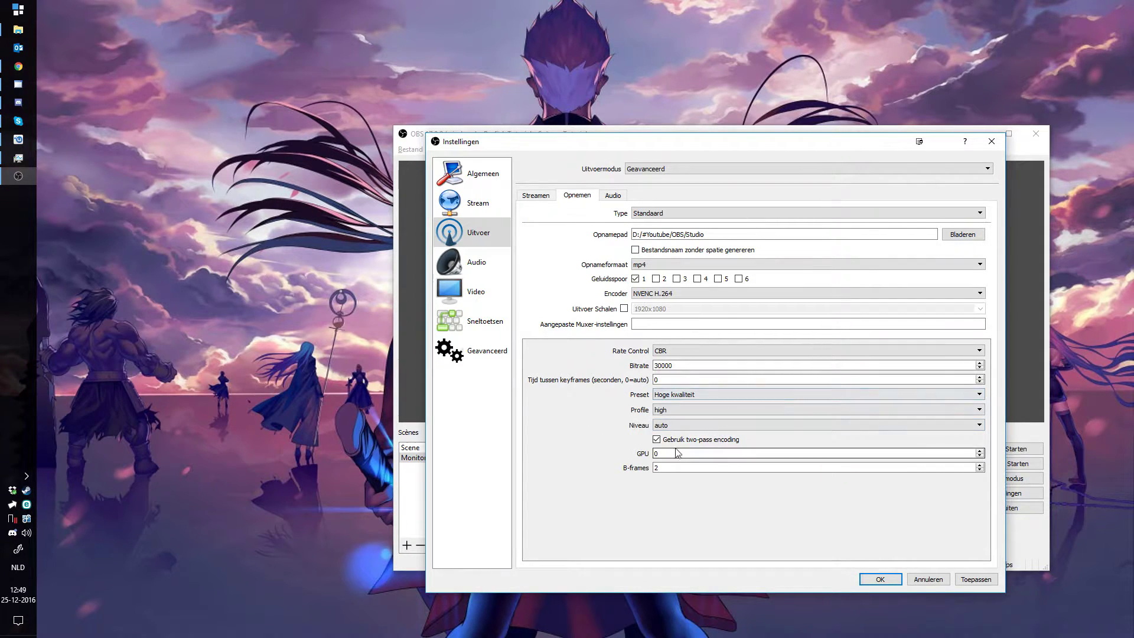
# Review the recording bitrate and the available preset and profile options
pyautogui.doubleClick(665, 366)
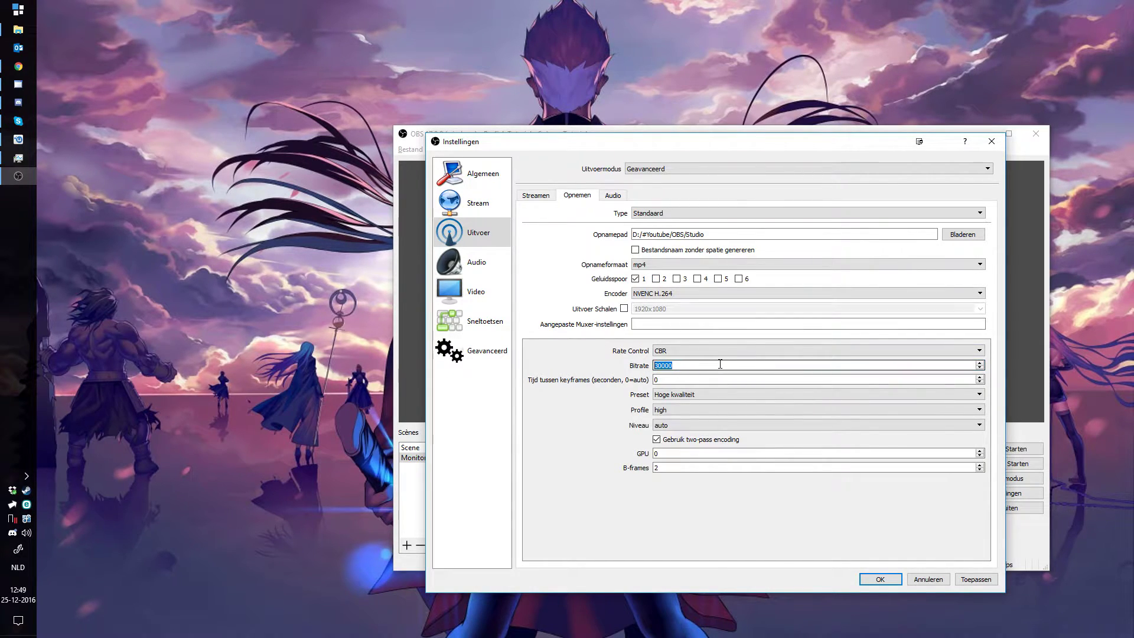
pyautogui.click(679, 393)
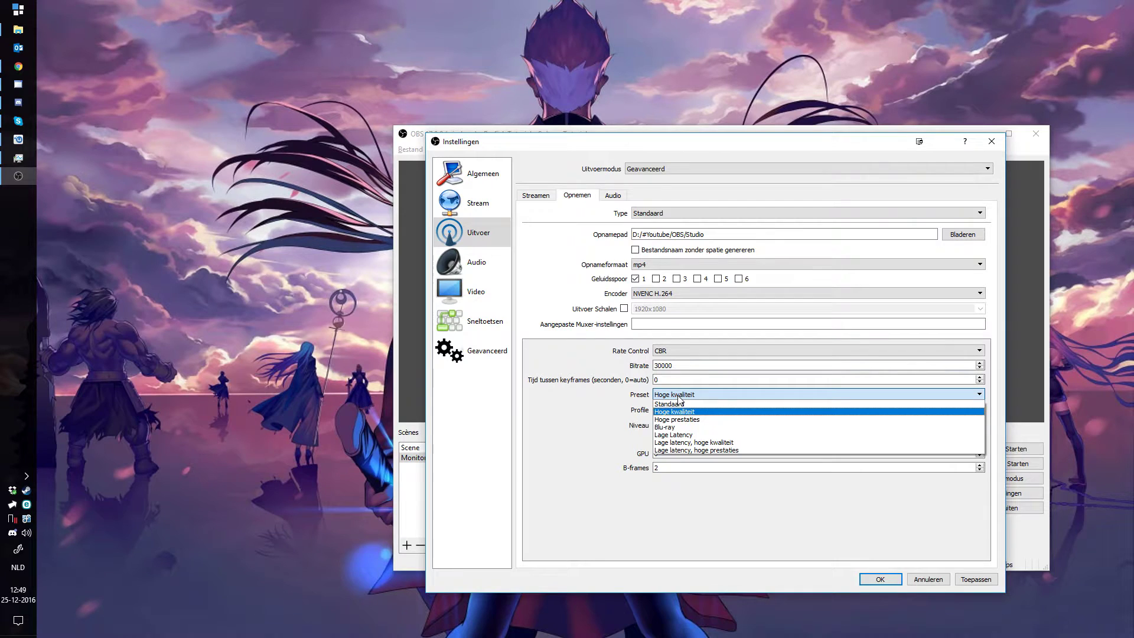
pyautogui.click(677, 396)
pyautogui.click(679, 396)
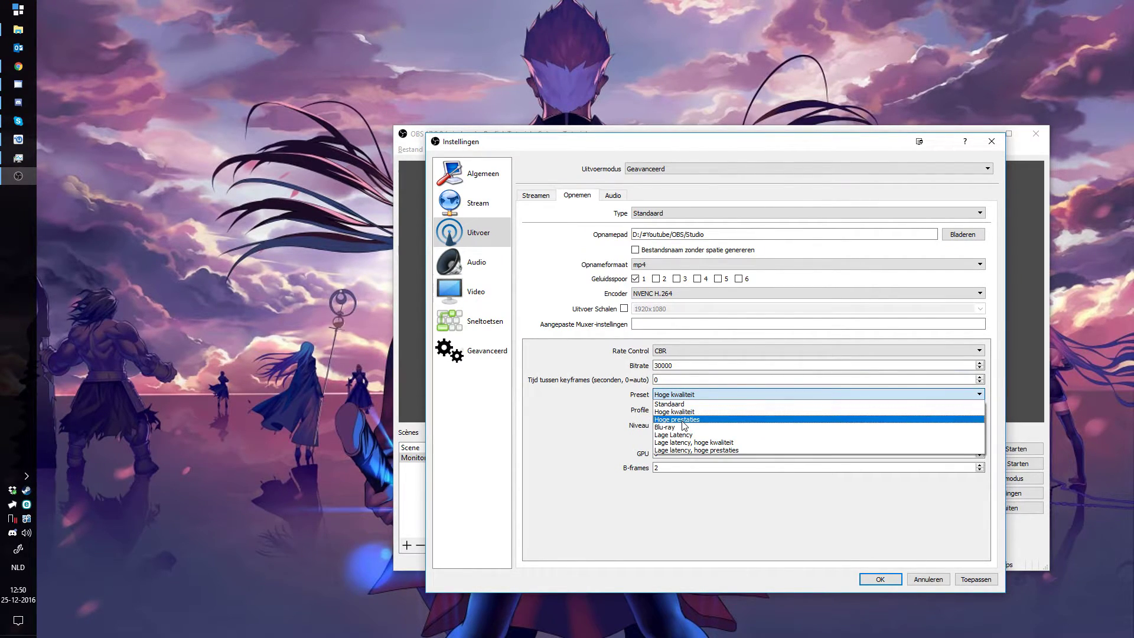
pyautogui.click(685, 396)
pyautogui.click(672, 409)
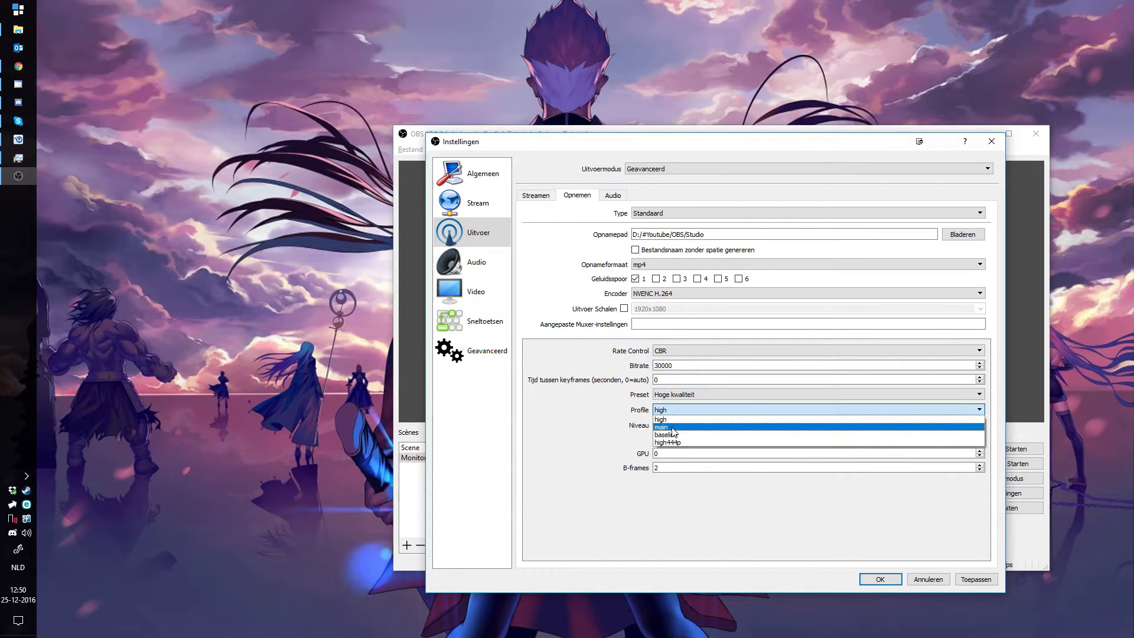
pyautogui.click(674, 410)
pyautogui.click(667, 366)
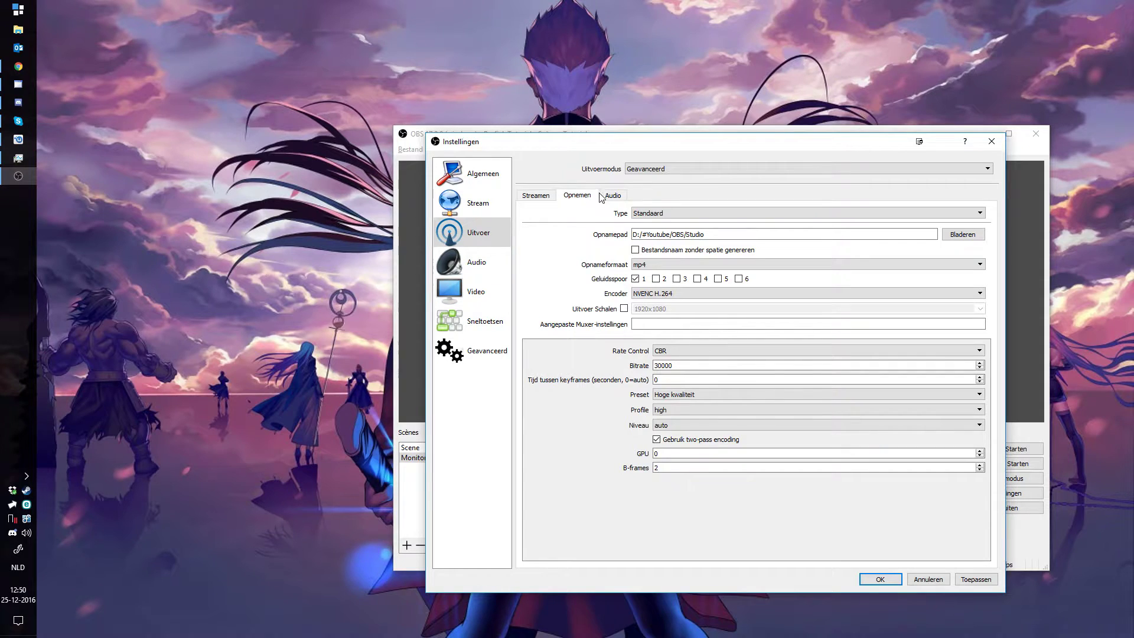
# Set the encoder for streaming to x264 in the output settings
pyautogui.click(540, 197)
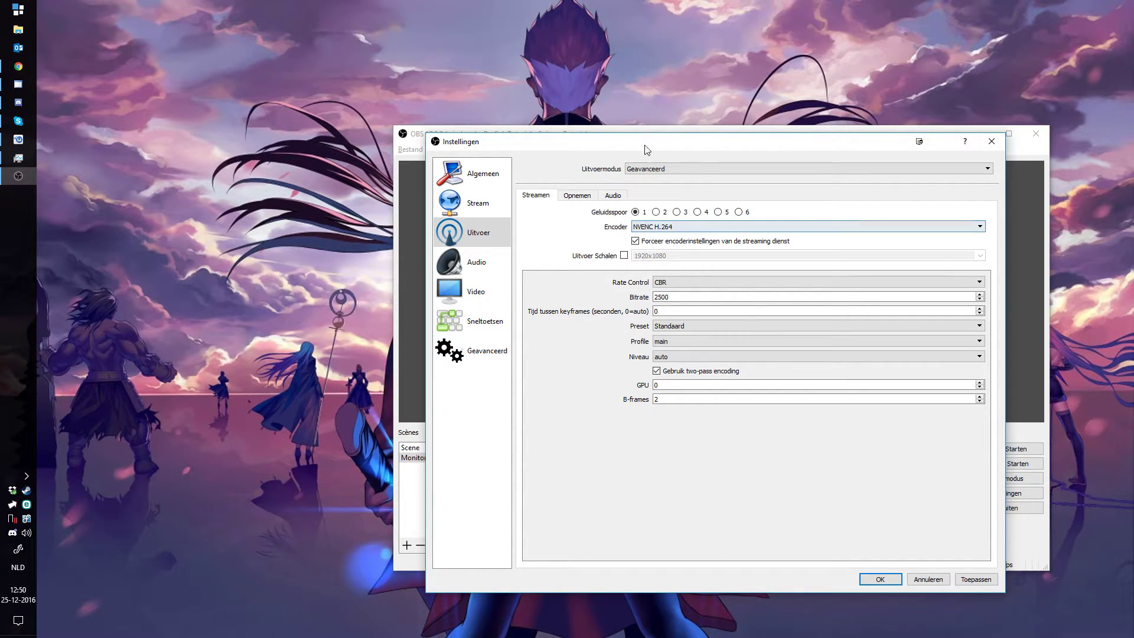
pyautogui.moveTo(653, 144); pyautogui.dragTo(531, 92)
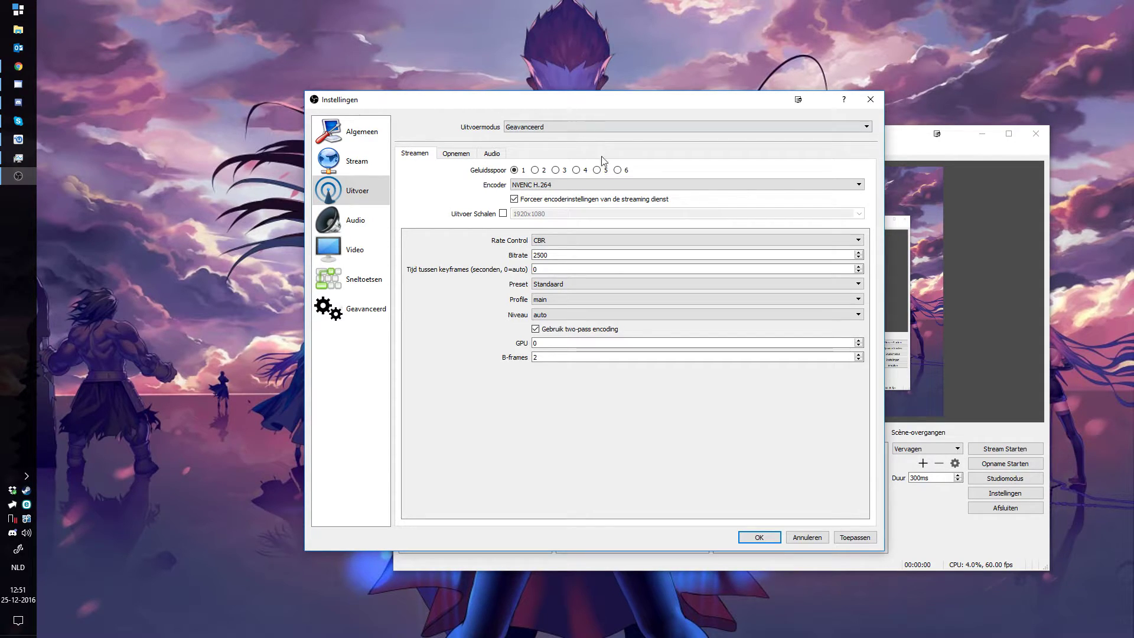
pyautogui.click(528, 185)
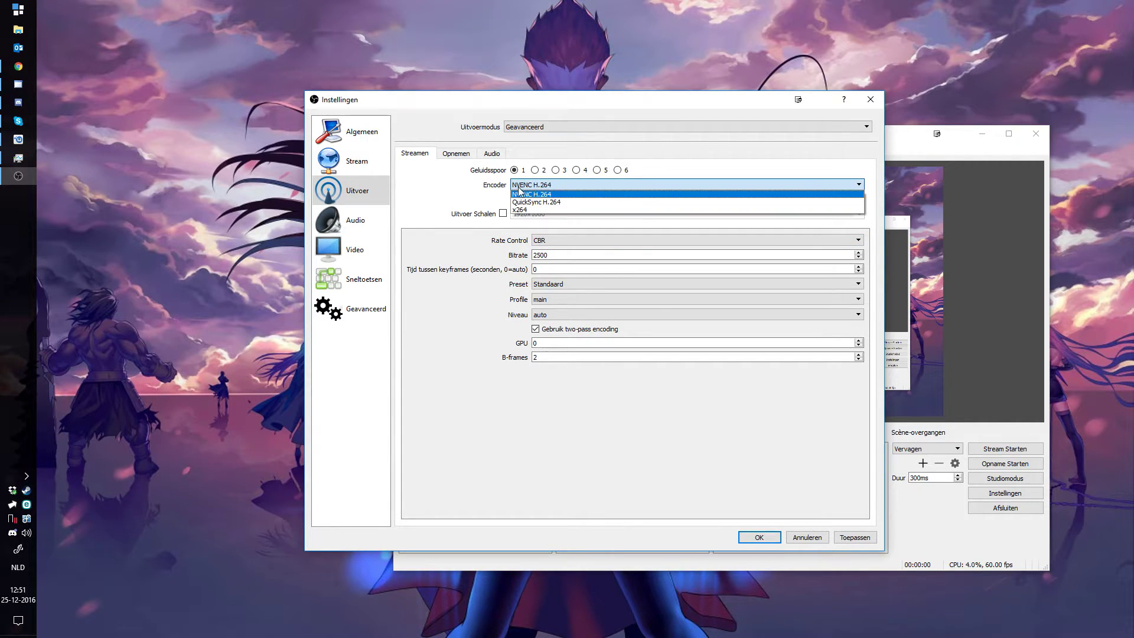
pyautogui.click(528, 202)
pyautogui.click(527, 184)
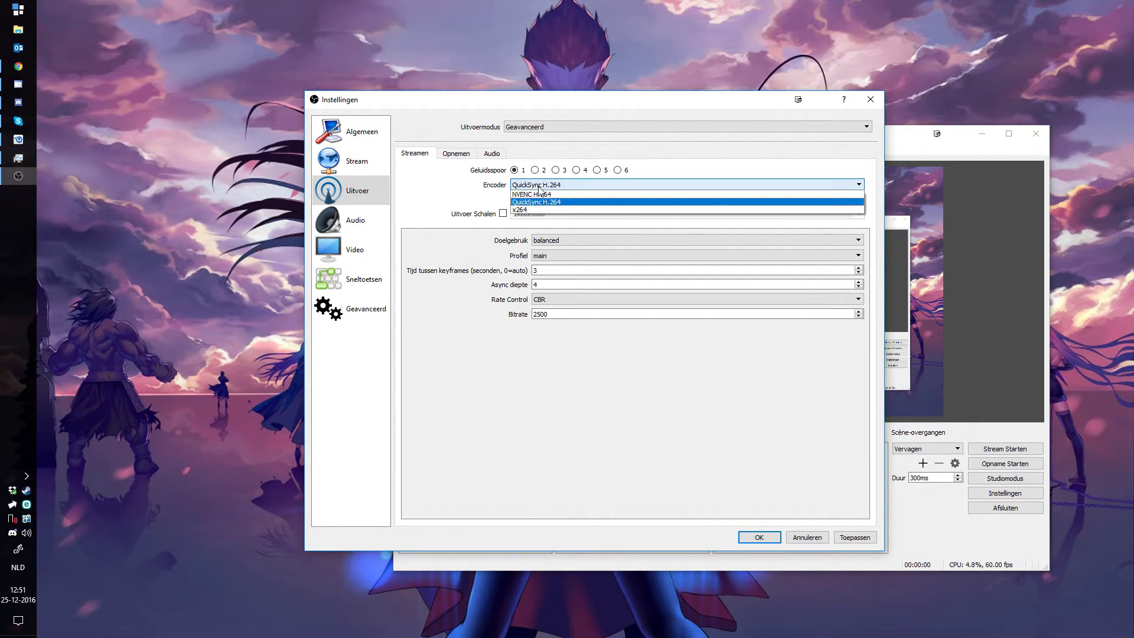
pyautogui.click(522, 209)
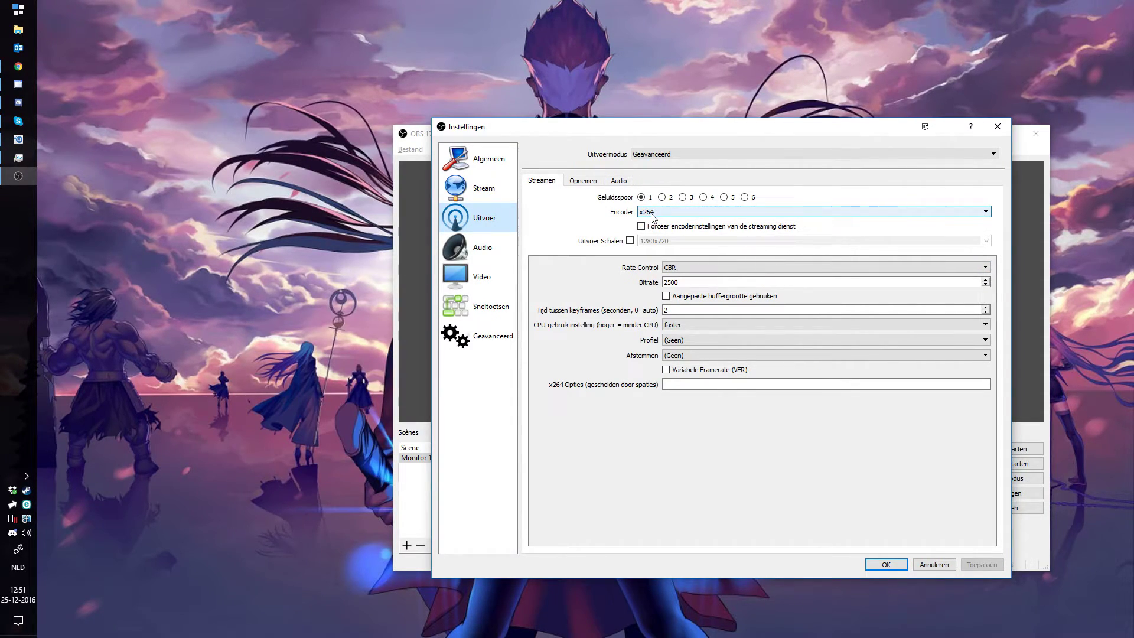
# Check the scaled output resolution and the FPS value in the video settings
pyautogui.click(481, 276)
pyautogui.click(673, 168)
pyautogui.doubleClick(673, 168)
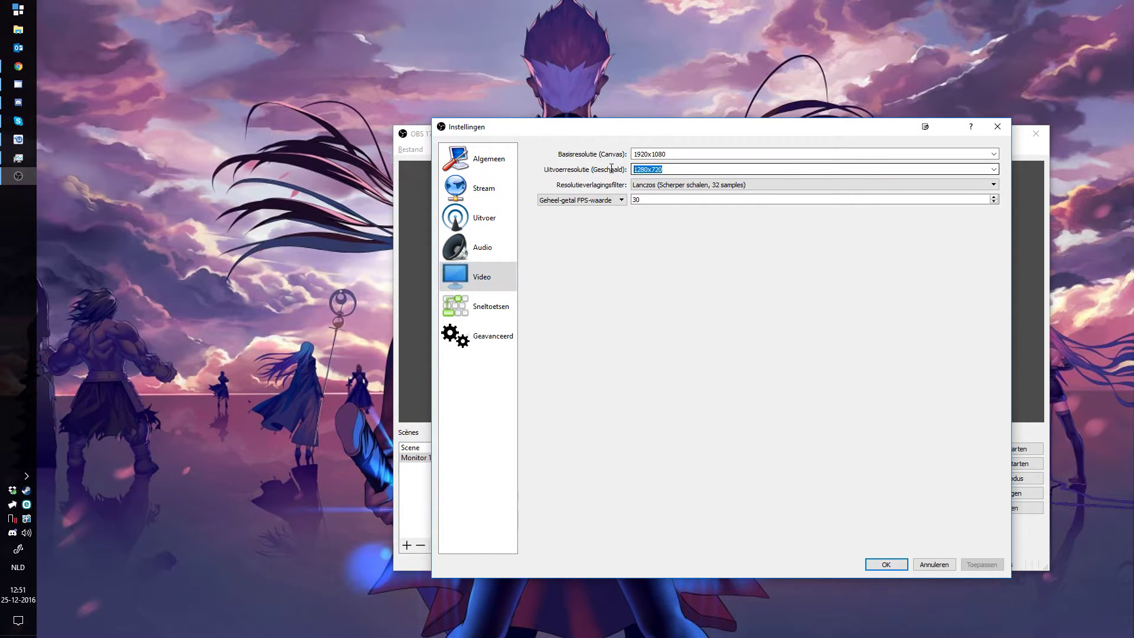
pyautogui.click(646, 200)
pyautogui.doubleClick(633, 169)
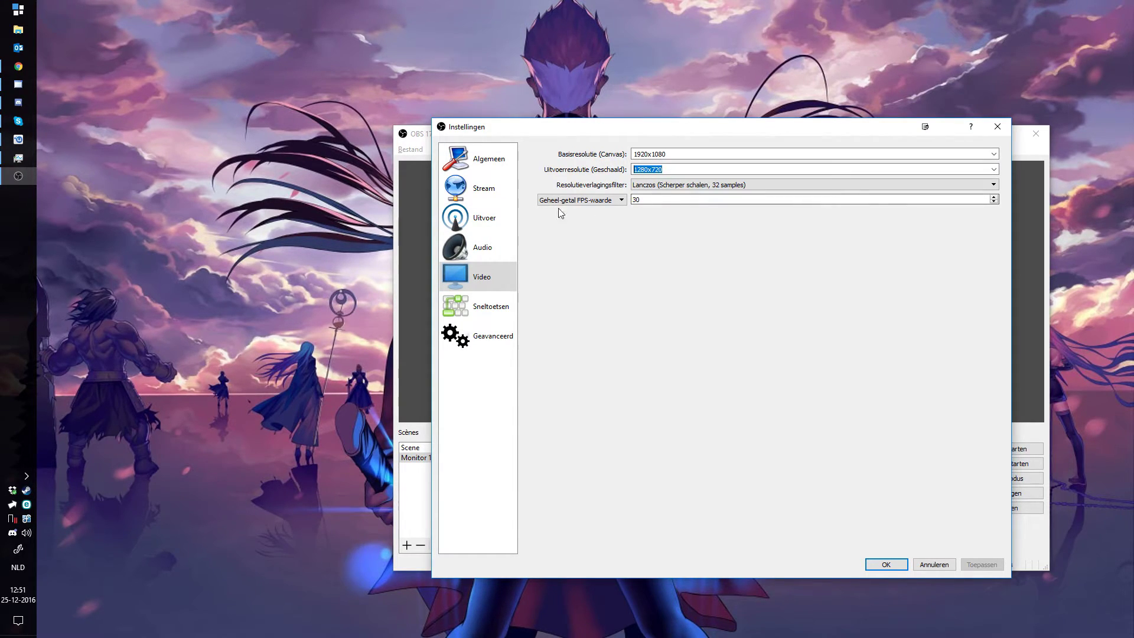
# Review the streaming bitrate, keyframe interval and CPU usage options in the output settings
pyautogui.click(493, 228)
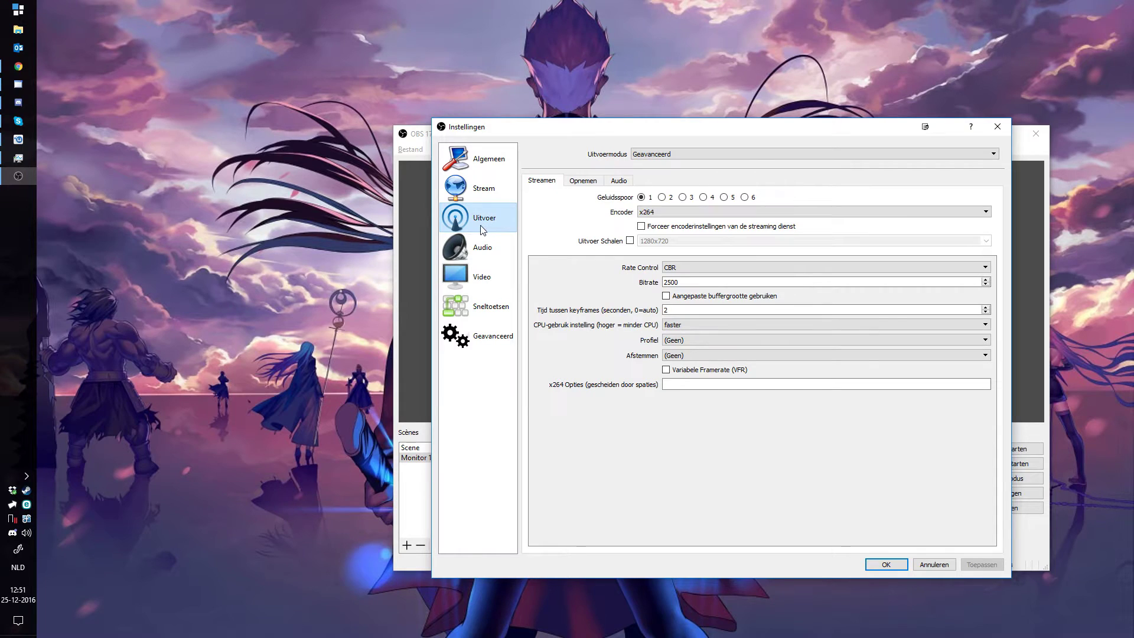
pyautogui.doubleClick(671, 282)
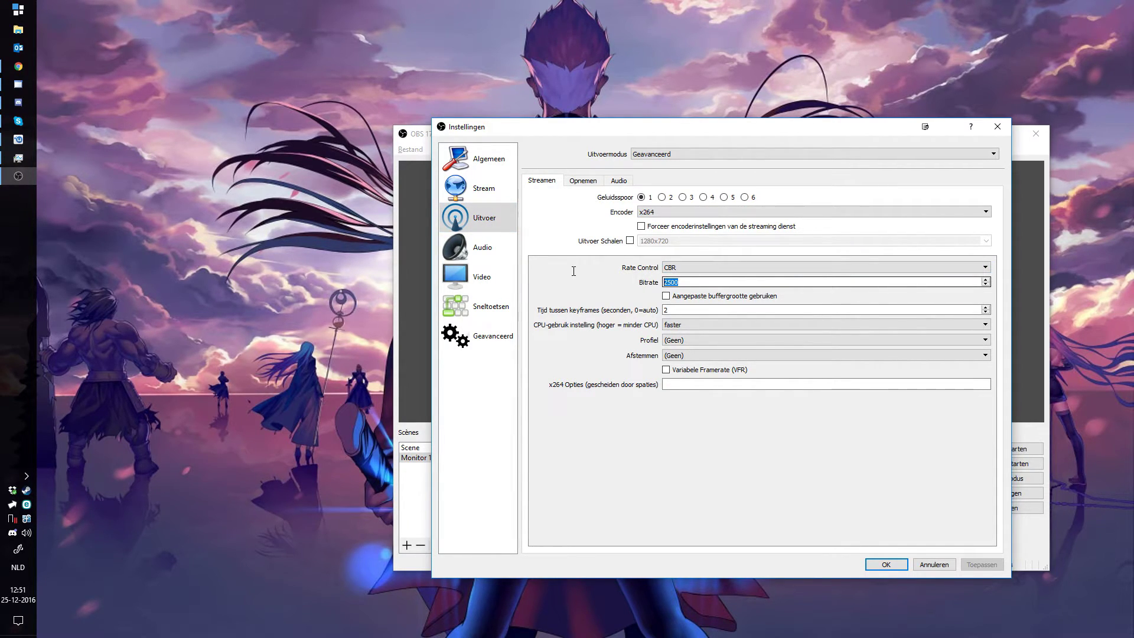
pyautogui.doubleClick(669, 310)
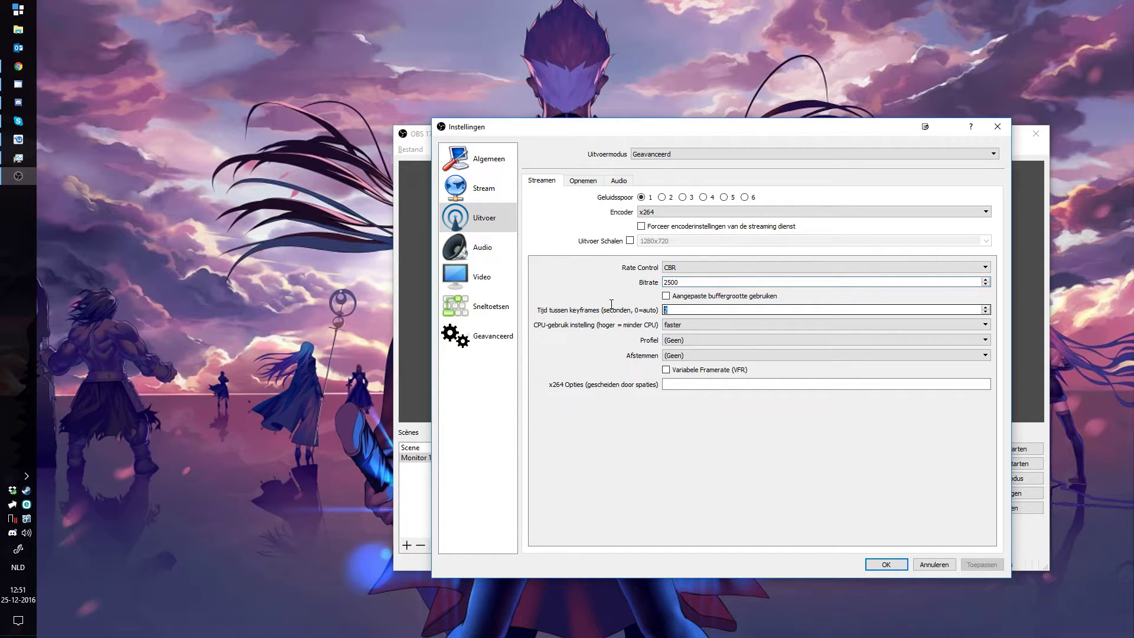
pyautogui.click(676, 326)
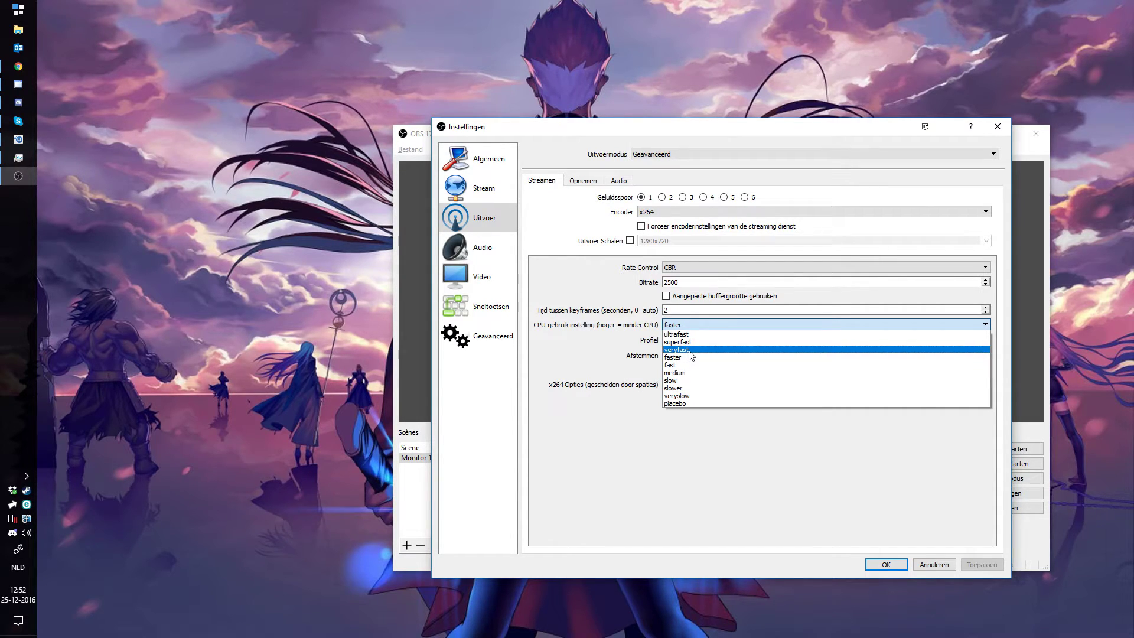
pyautogui.click(692, 325)
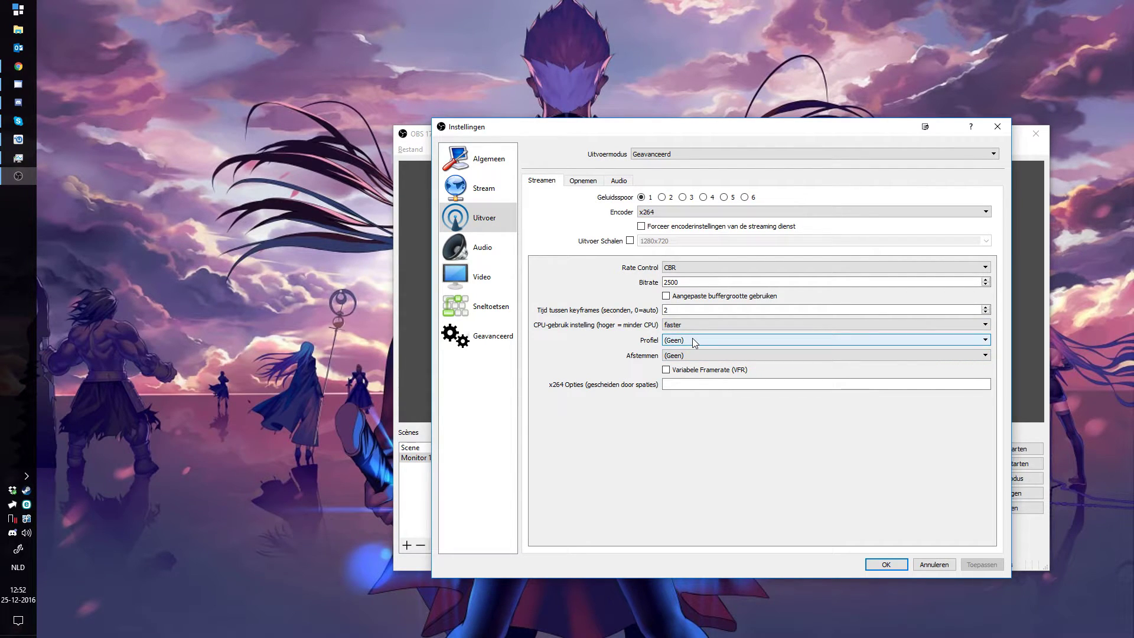
# Set the desktop audio device to Standaardinstellingen and the first Mic/Aux device to Microphone (Logitech G430 Gaming Headset)
pyautogui.click(495, 249)
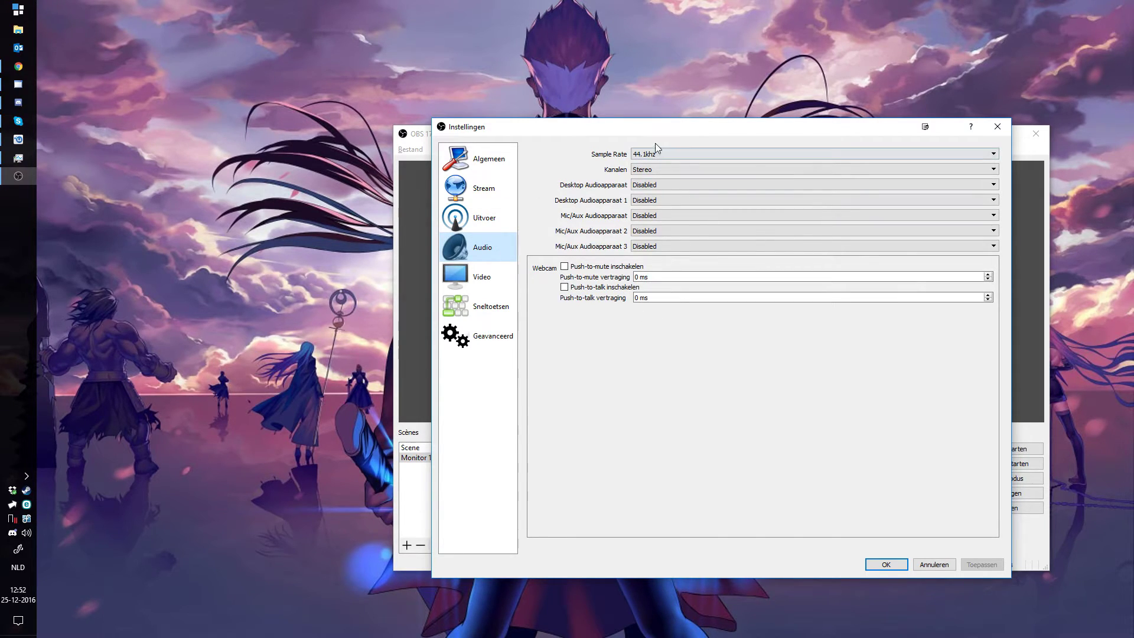
pyautogui.click(650, 185)
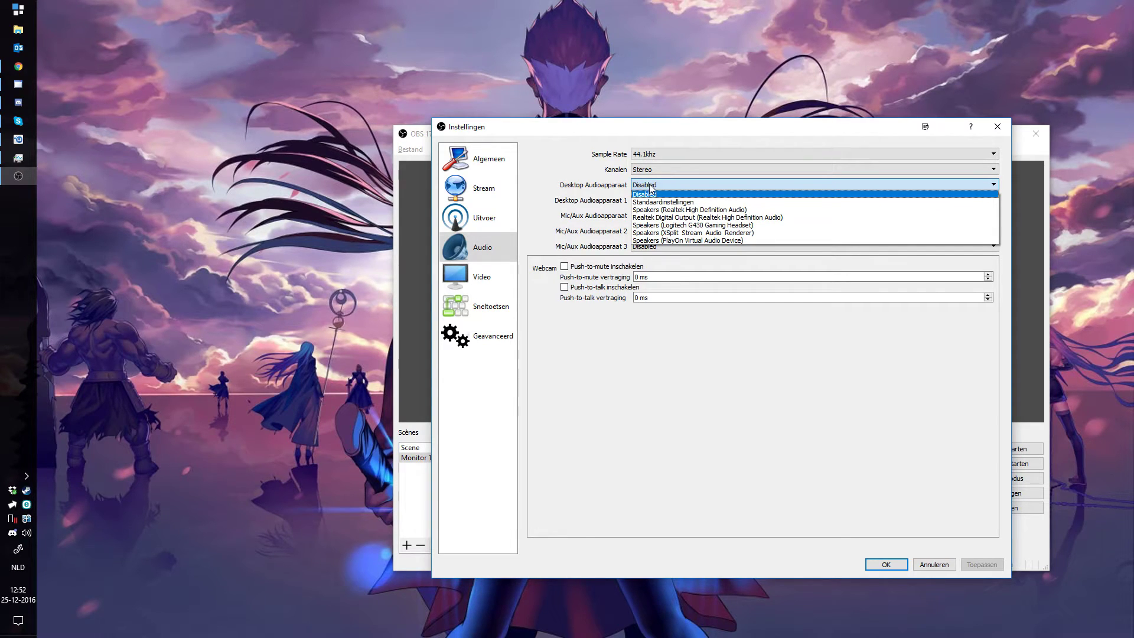
pyautogui.click(659, 202)
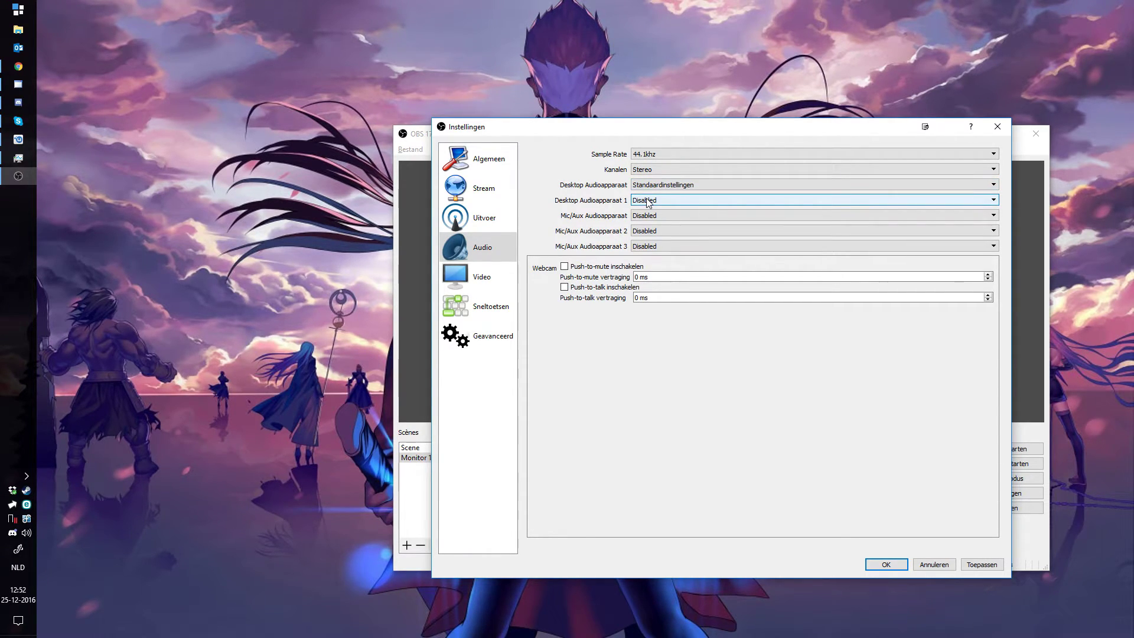
pyautogui.click(652, 216)
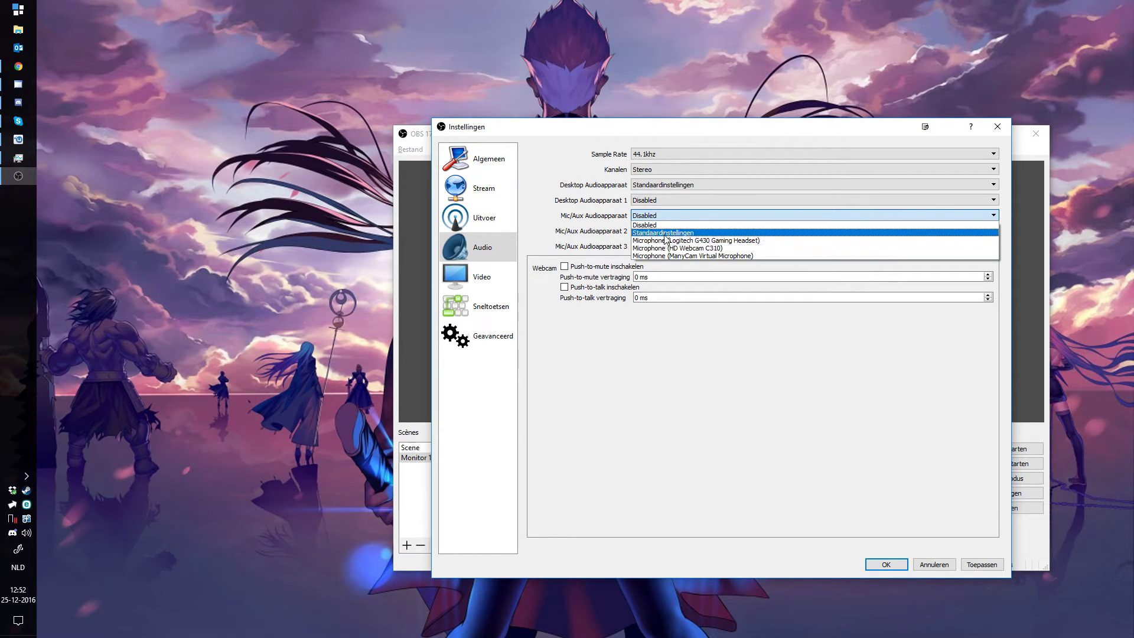
pyautogui.click(688, 240)
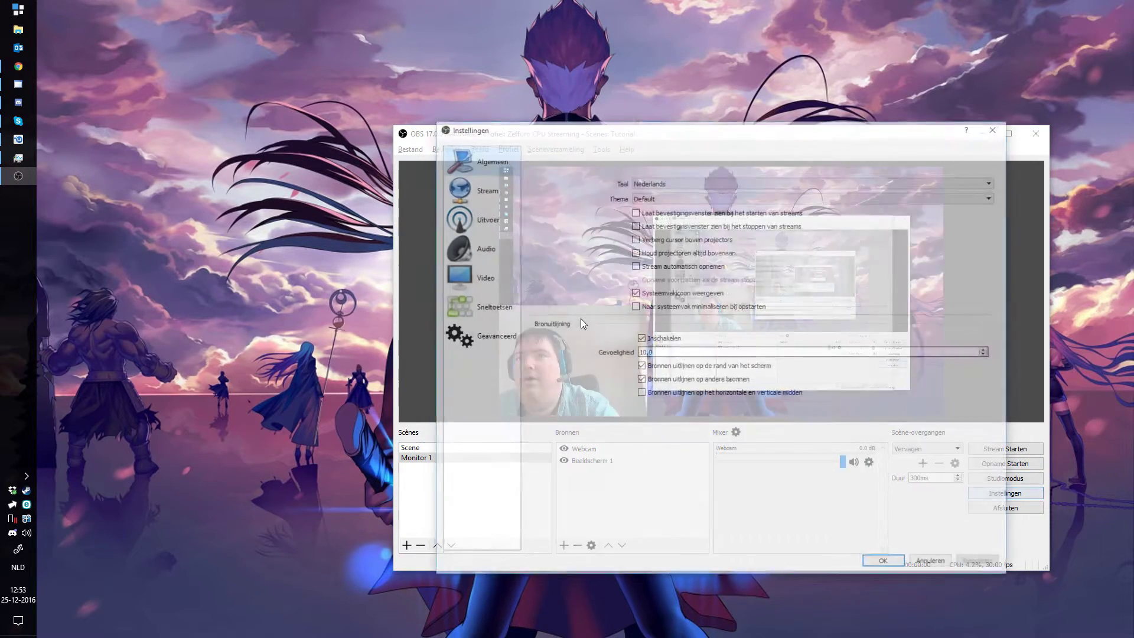
# Open the OBS stream settings, then switch to the Twitch dashboard in Chrome and reveal the channel's stream key
pyautogui.click(493, 189)
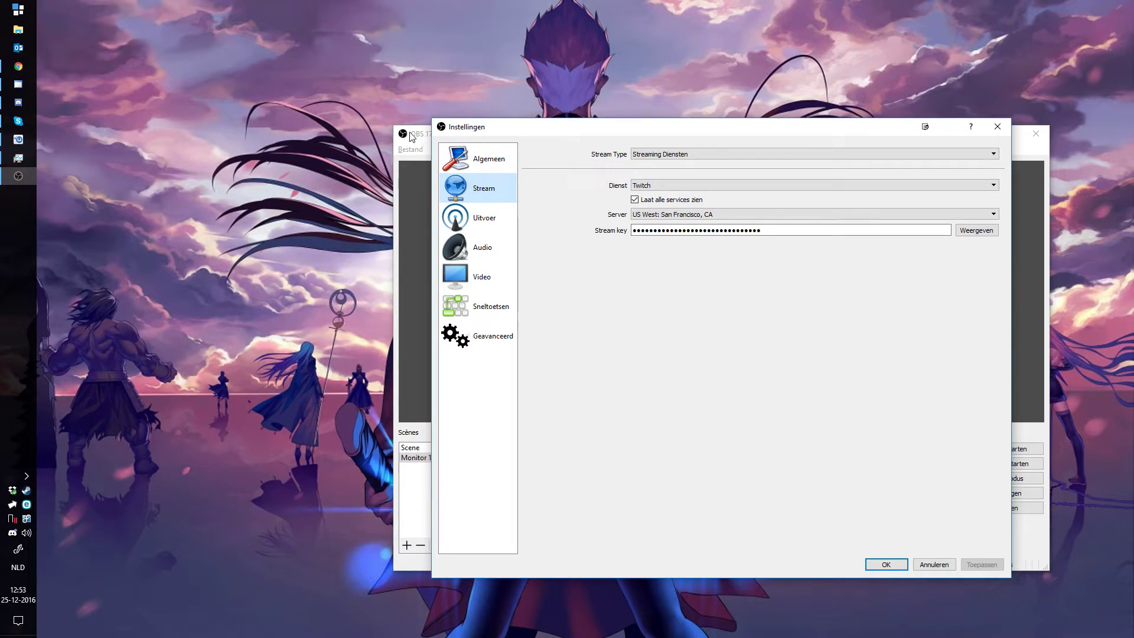
pyautogui.click(699, 231)
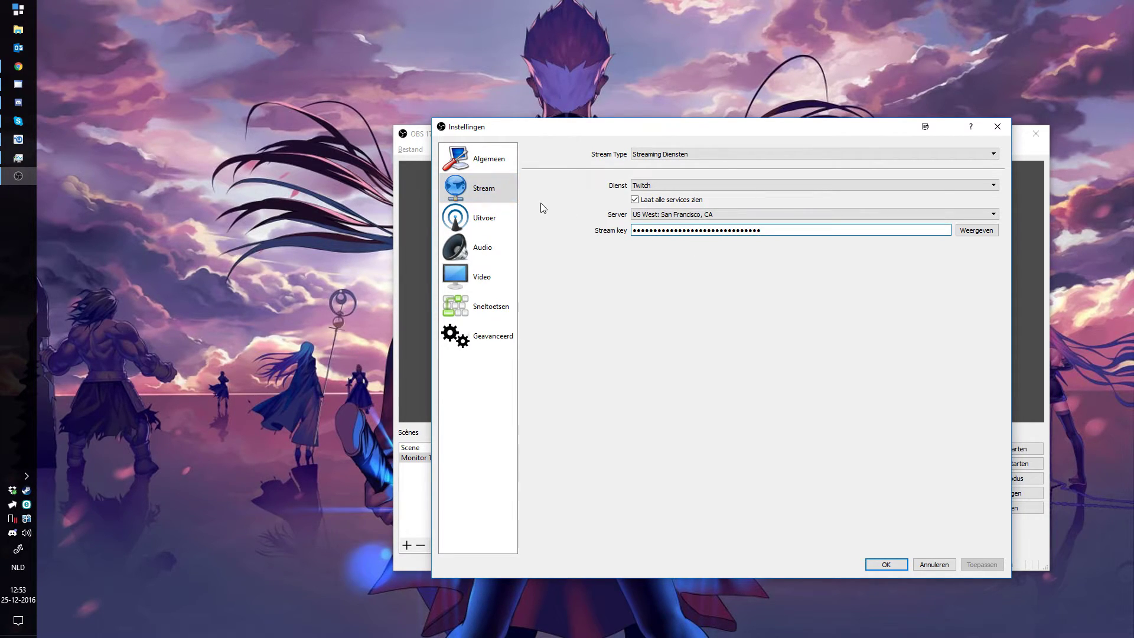
pyautogui.click(26, 67)
pyautogui.click(204, 8)
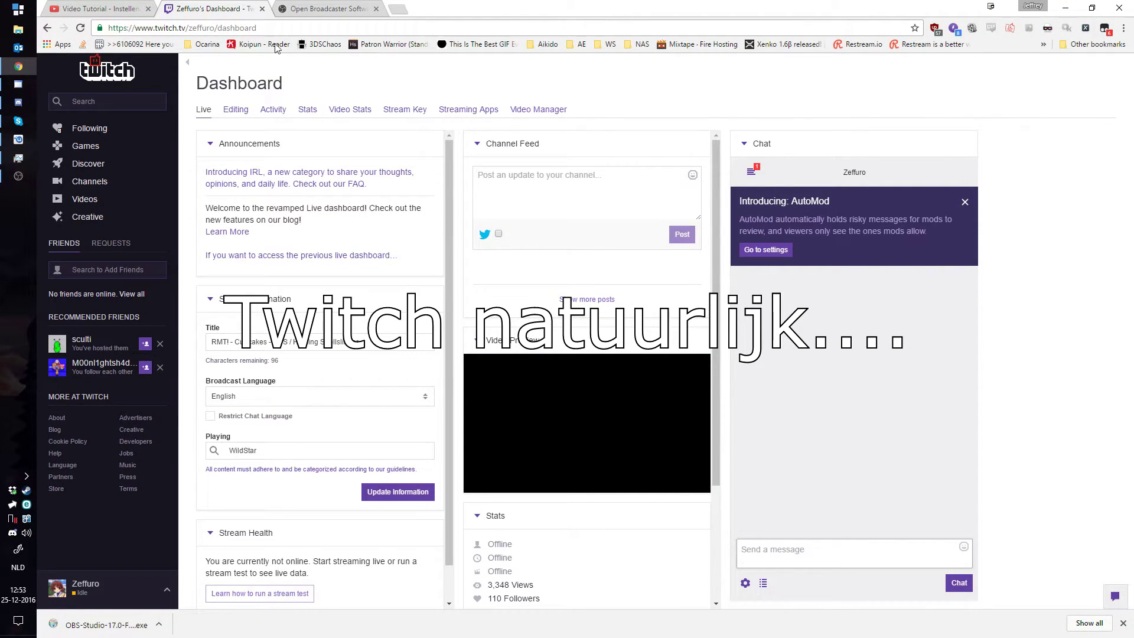
pyautogui.click(405, 109)
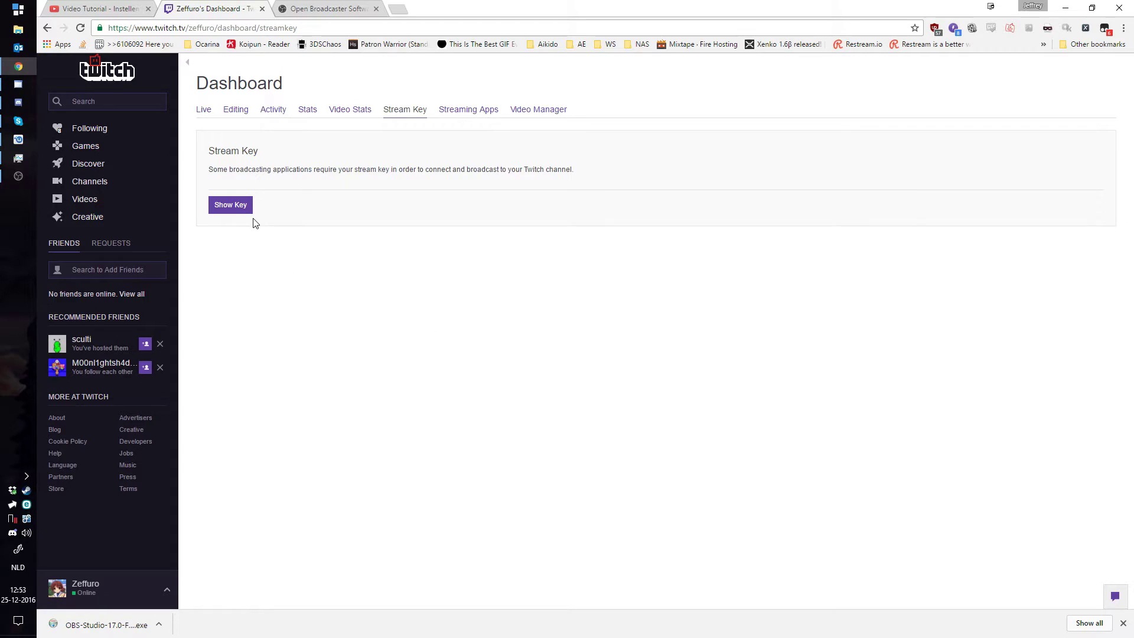
pyautogui.click(245, 207)
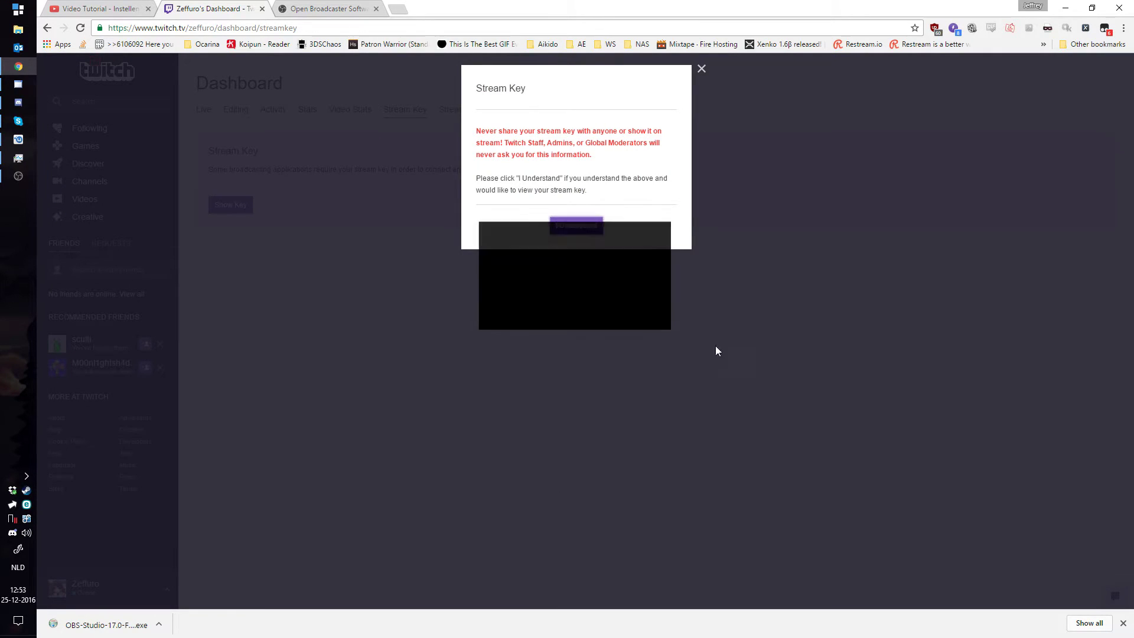
pyautogui.click(576, 225)
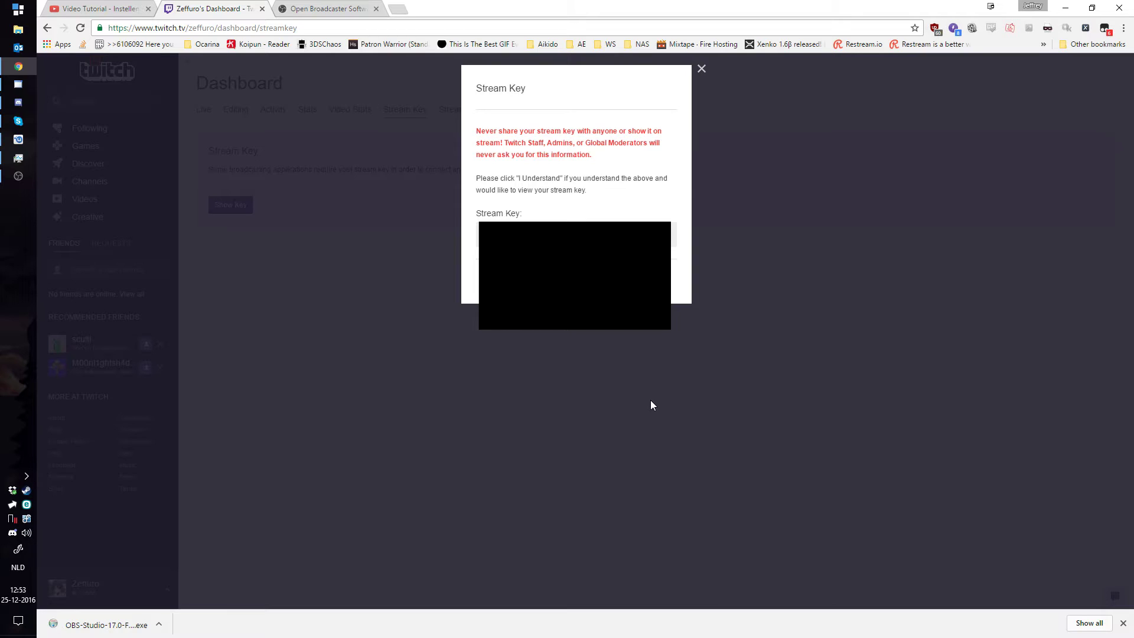
# Switch back to OBS, check the stream key field and the list of Twitch servers, and leave the settings without saving
pyautogui.click(18, 176)
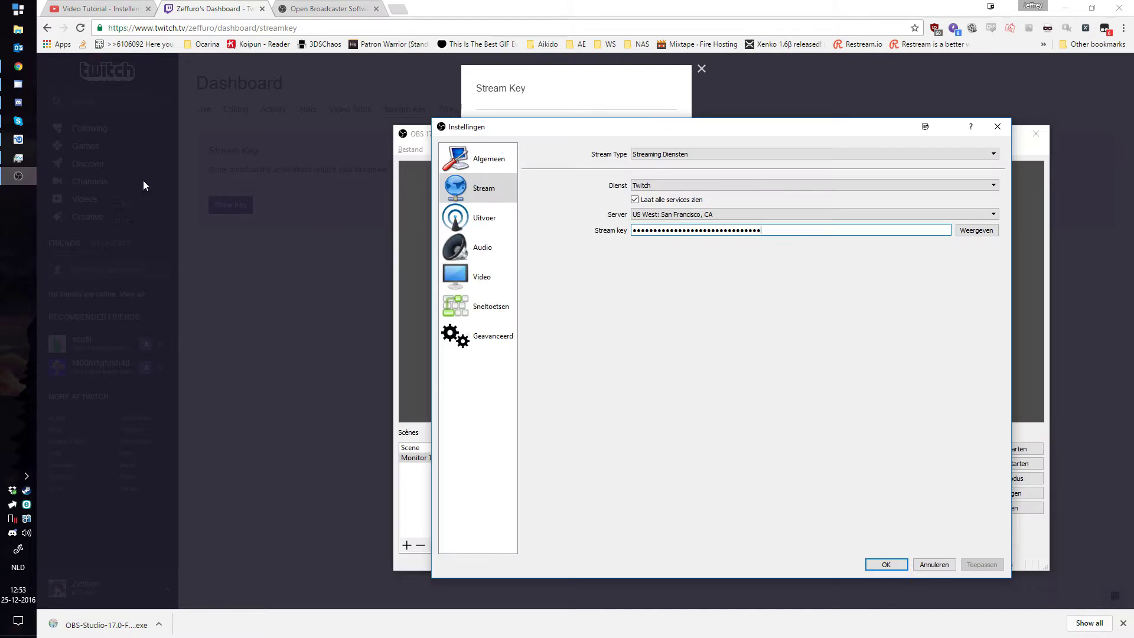
pyautogui.doubleClick(777, 227)
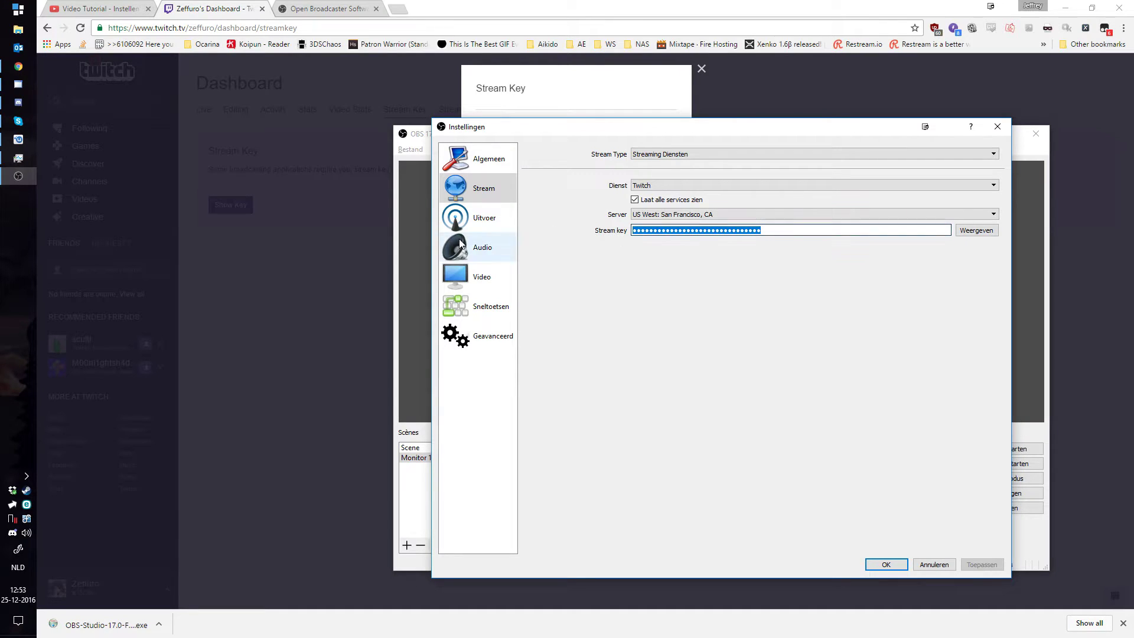
pyautogui.click(687, 219)
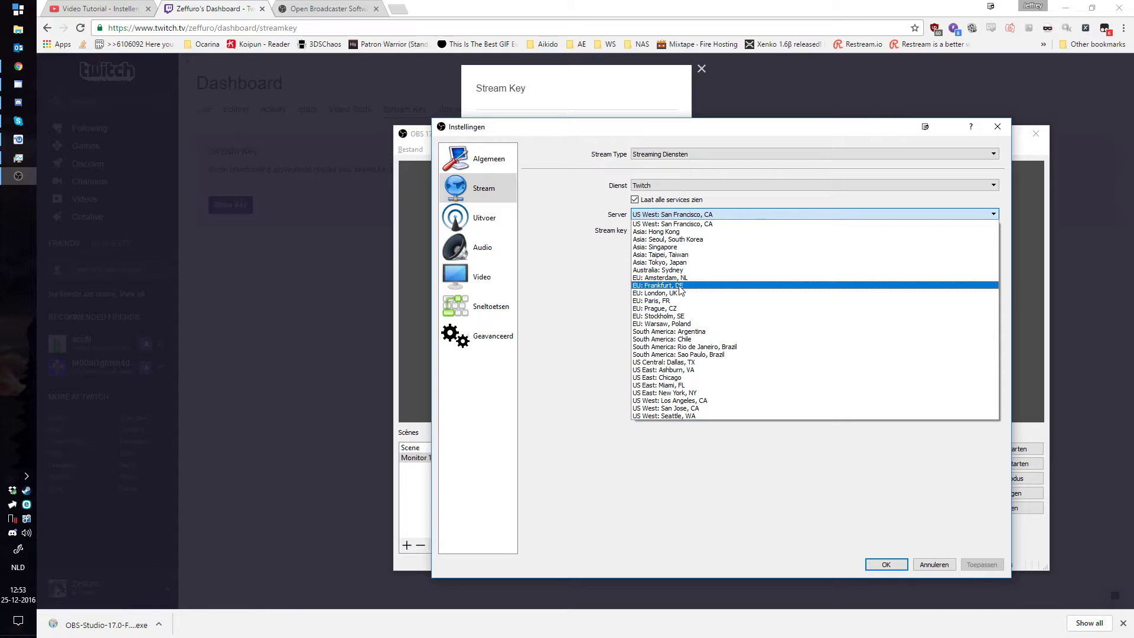
pyautogui.click(679, 224)
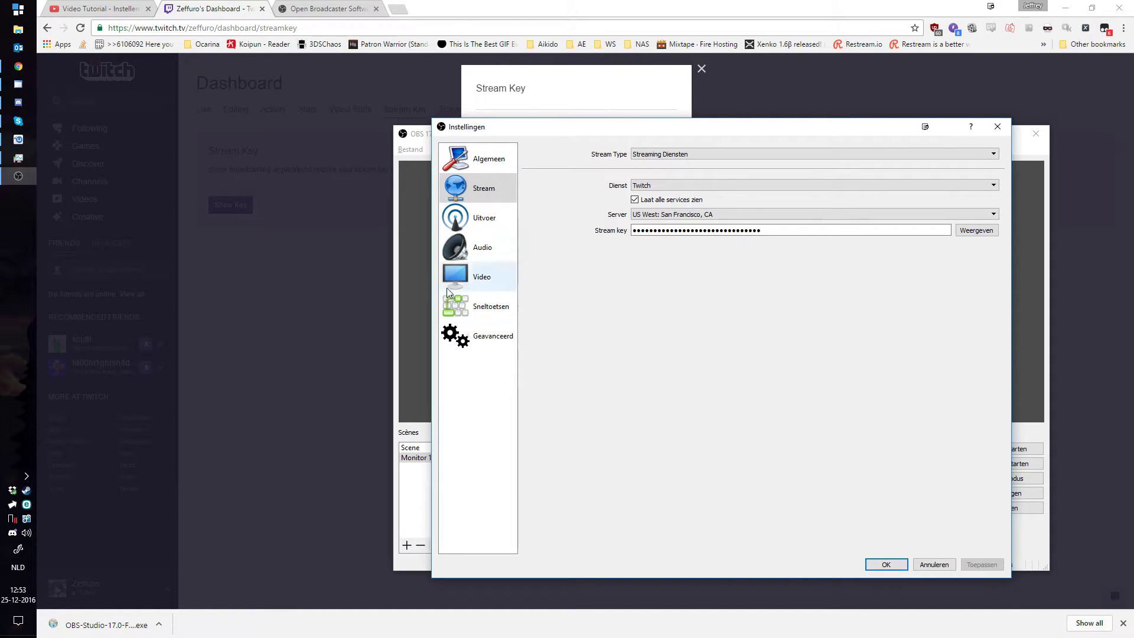
pyautogui.click(933, 564)
# Minimize the Chrome window so that only OBS stays open over the desktop
pyautogui.rightClick(629, 505)
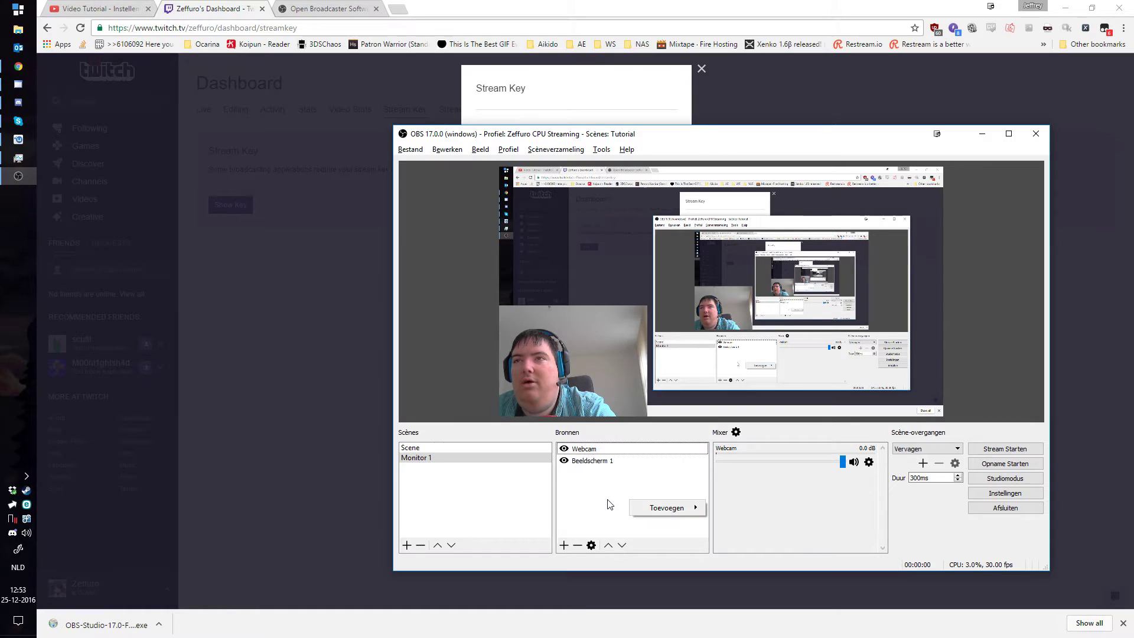
pyautogui.rightClick(596, 481)
pyautogui.click(585, 491)
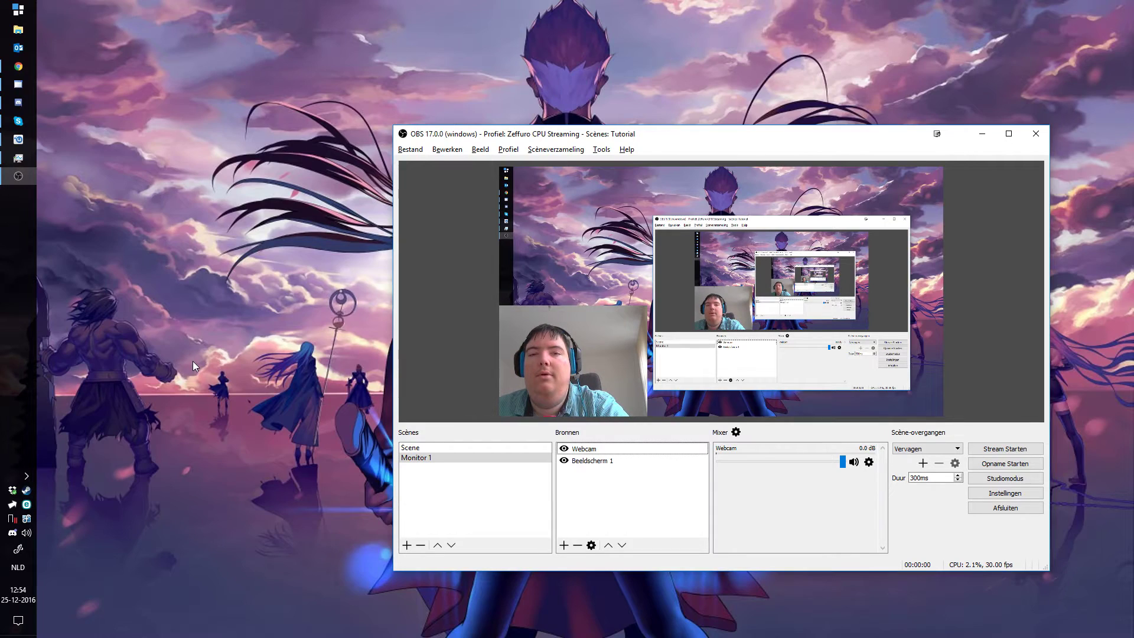
pyautogui.click(19, 67)
pyautogui.rightClick(193, 360)
pyautogui.click(212, 264)
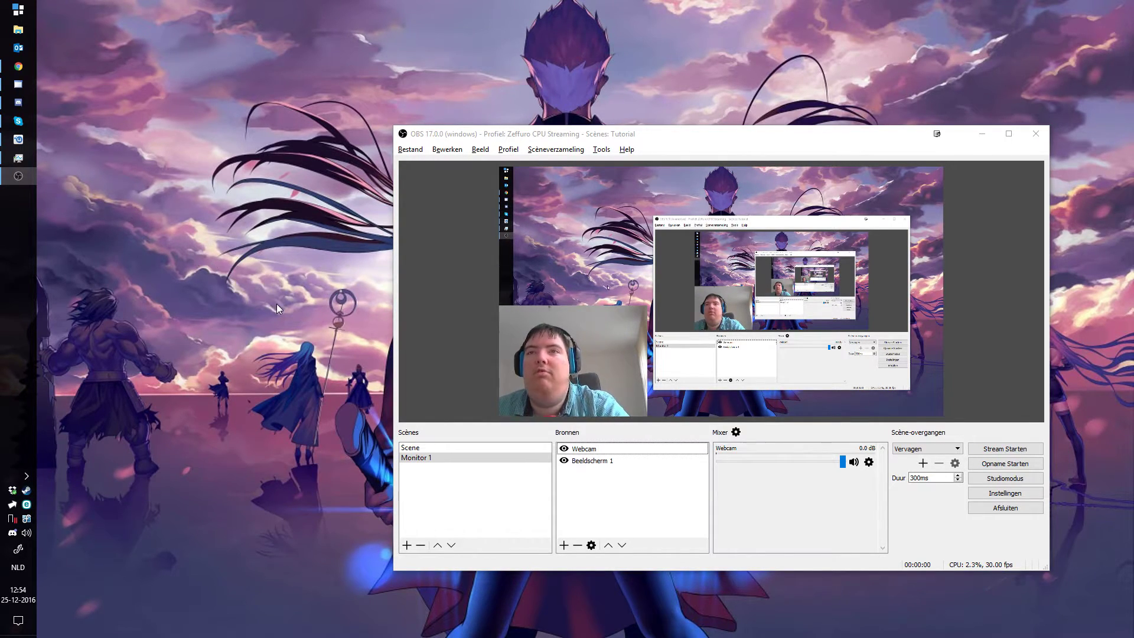
# Add a new scene named League Client
pyautogui.click(563, 545)
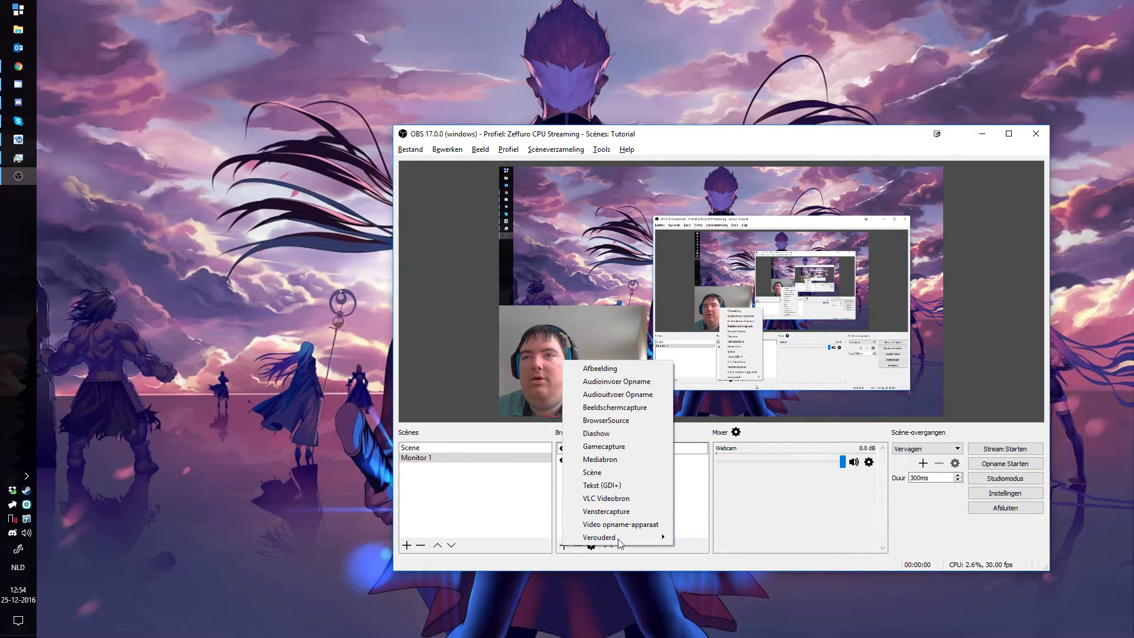
pyautogui.click(406, 545)
pyautogui.click(406, 545)
pyautogui.write('Leage')
pyautogui.press('BackSpace')
pyautogui.write('Client')
pyautogui.press('Return')
pyautogui.click(598, 485)
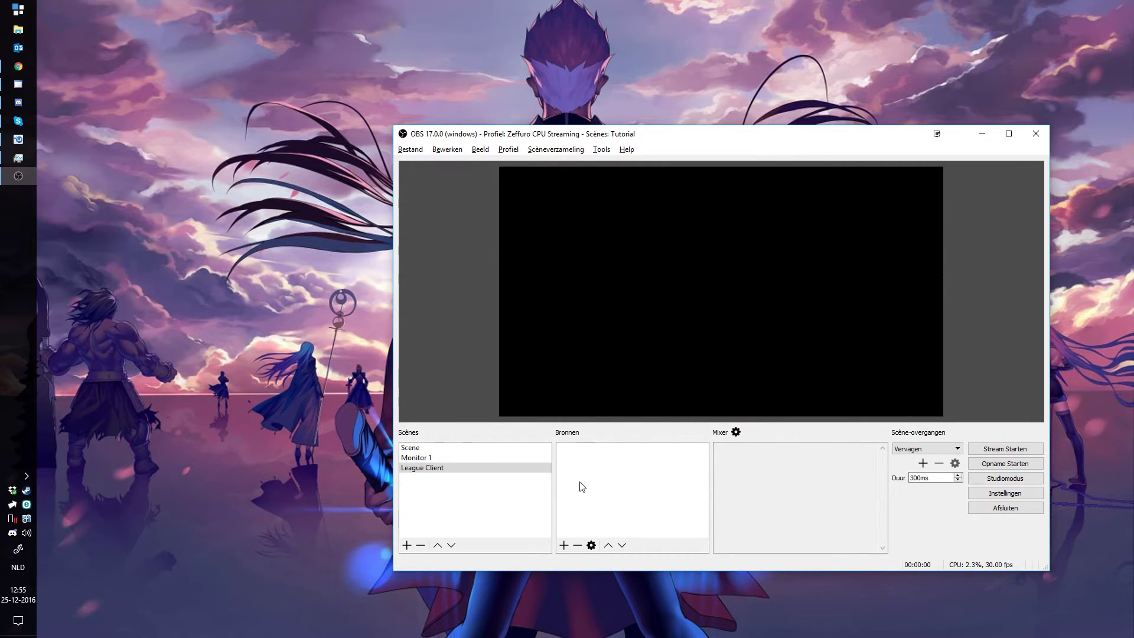
pyautogui.click(564, 545)
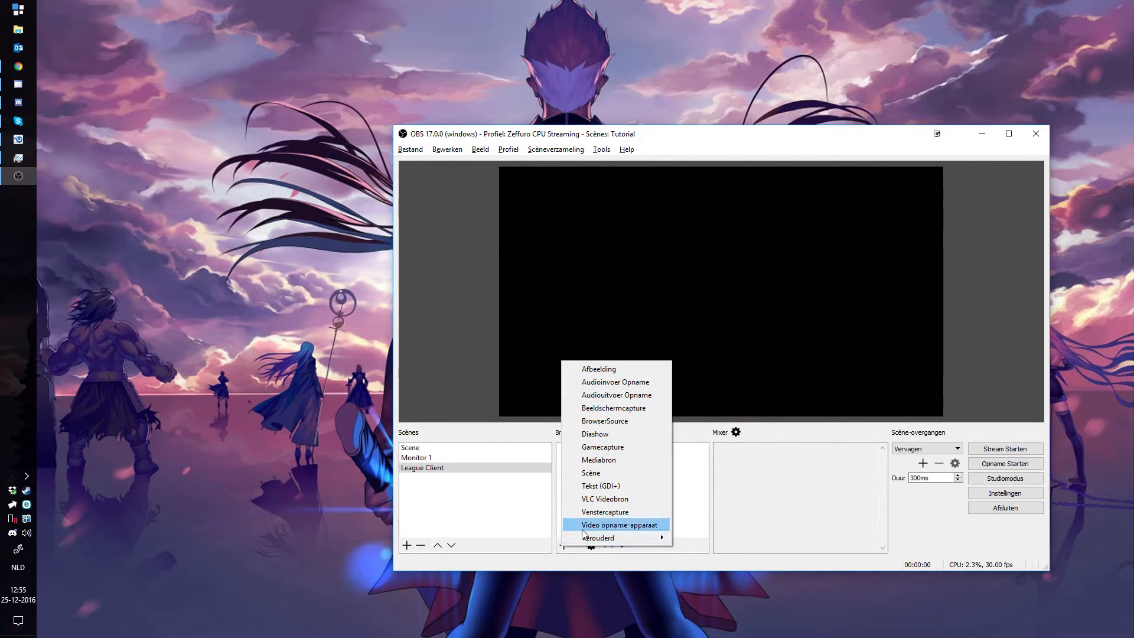
pyautogui.click(602, 368)
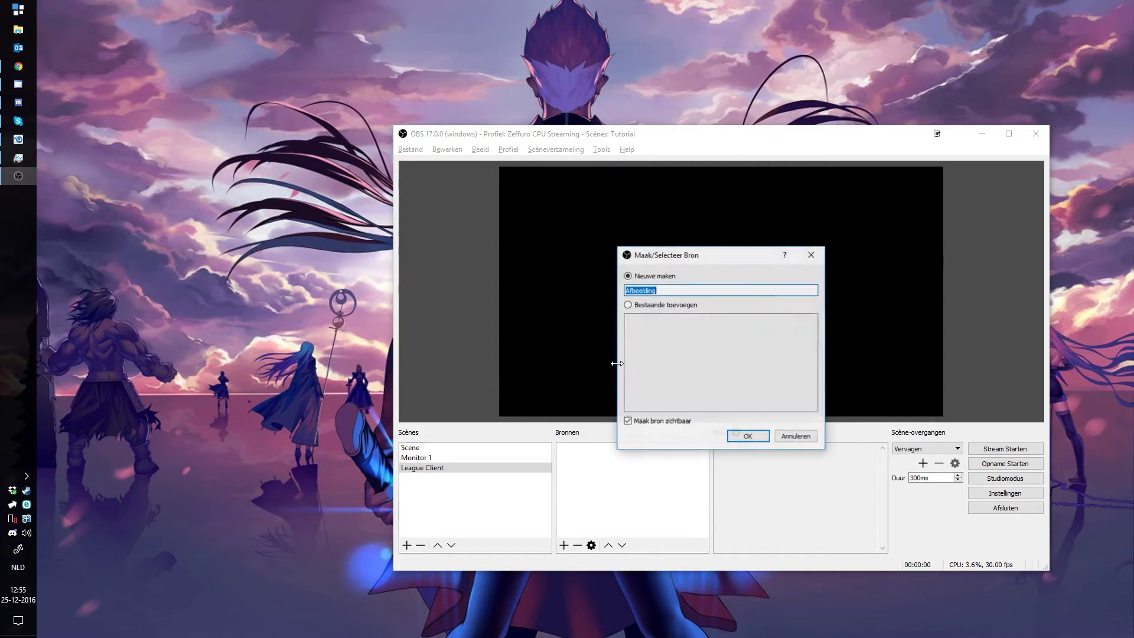
pyautogui.write('LoL Client')
pyautogui.press('Return')
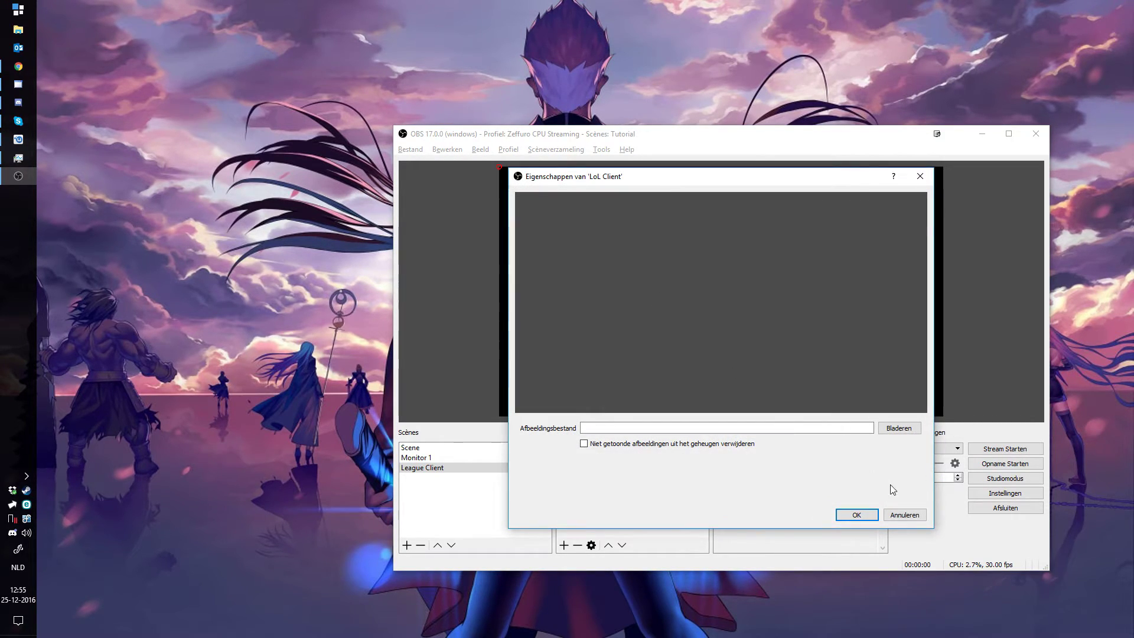
pyautogui.click(564, 545)
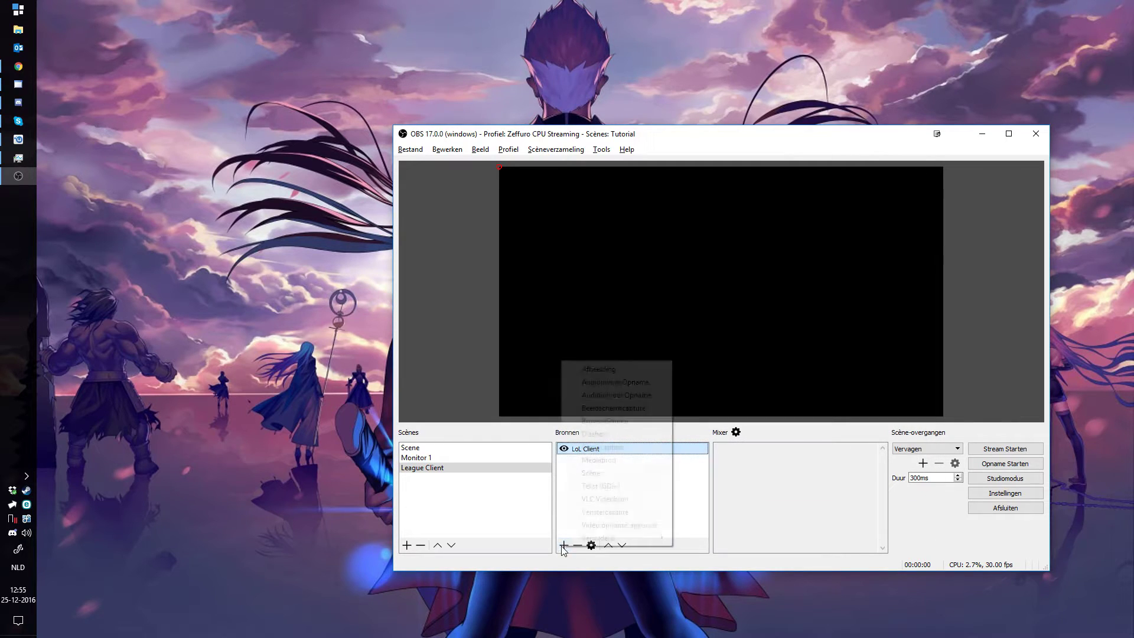
pyautogui.click(594, 369)
pyautogui.click(785, 438)
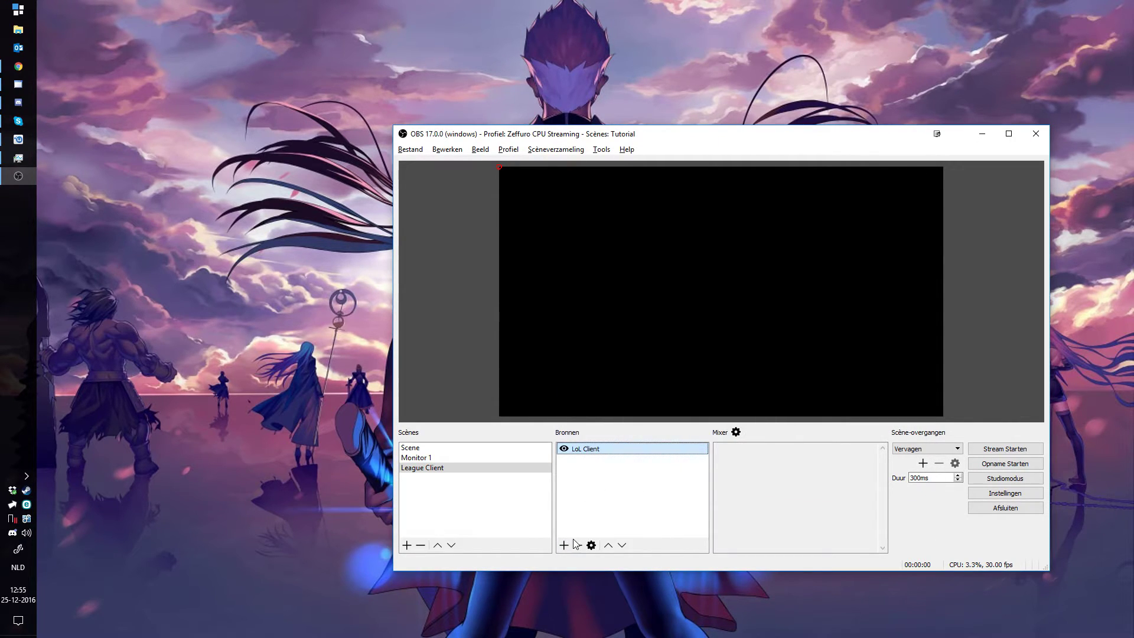
pyautogui.click(577, 545)
pyautogui.click(735, 370)
# Add an image source named Overlay bottom to the League Client scene
pyautogui.click(564, 545)
pyautogui.click(632, 367)
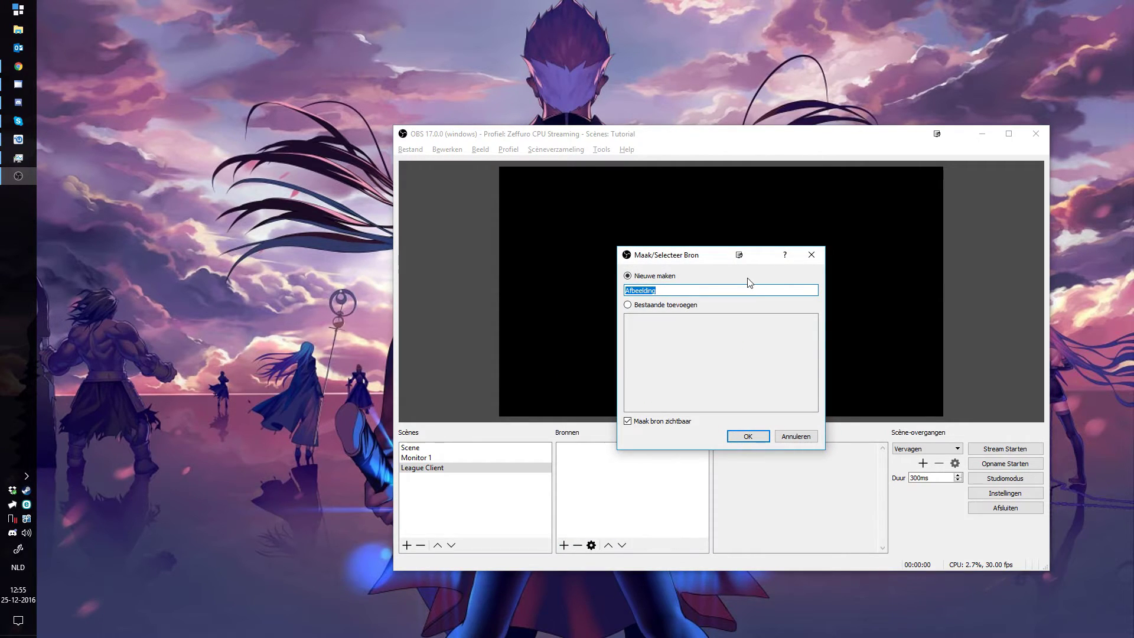
pyautogui.write('Overlay bottom')
pyautogui.press('Return')
# Set the Overlay bottom image file to LoL Client Overlay 4 on Bot.png from the Streaming folder on drive D and confirm its properties
pyautogui.click(894, 434)
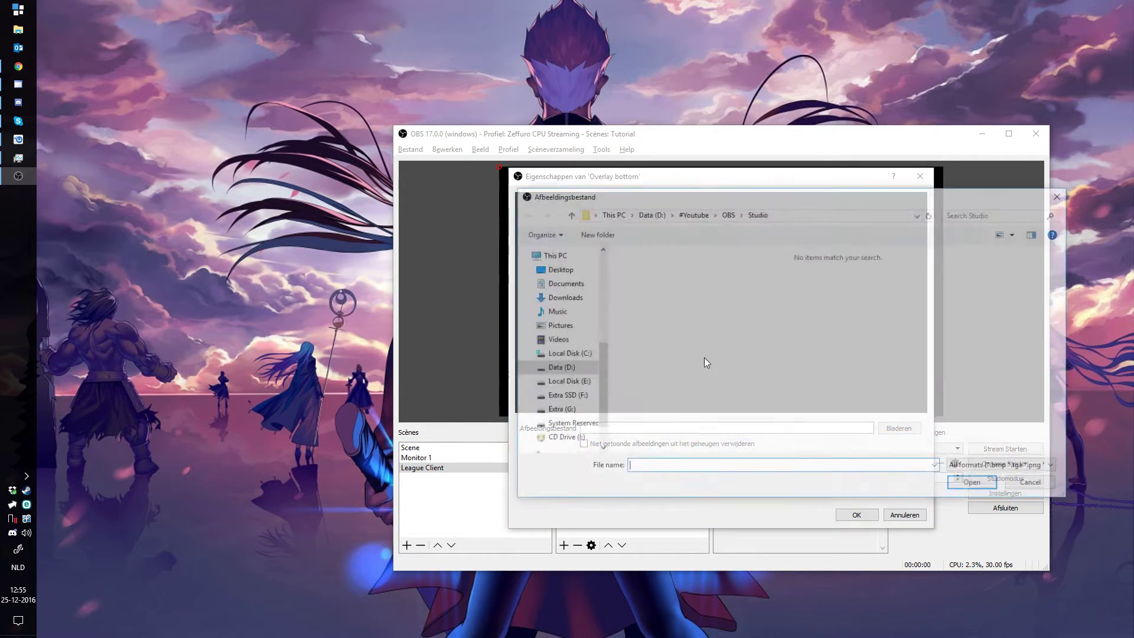
pyautogui.click(557, 368)
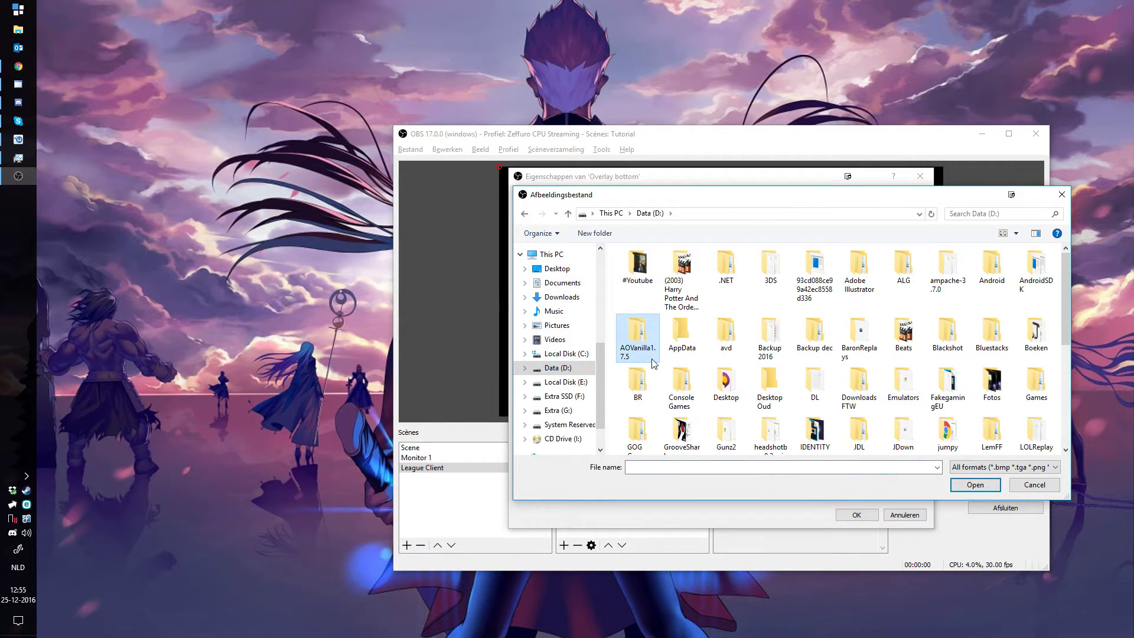
pyautogui.scroll(-5, 655, 354)
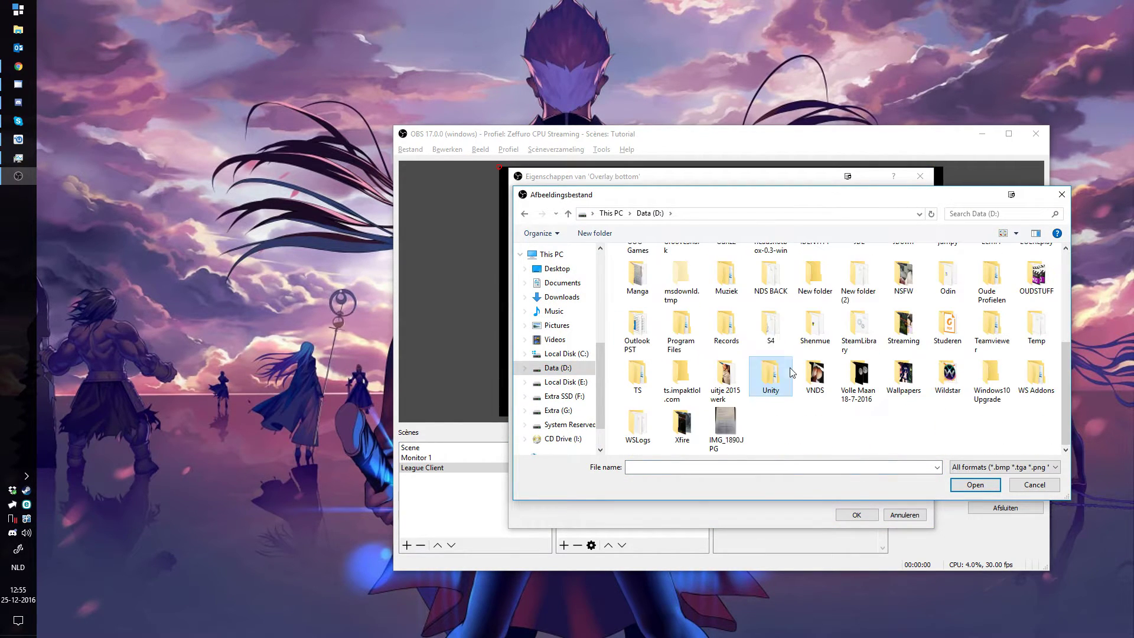
pyautogui.doubleClick(909, 334)
pyautogui.scroll(-5, 848, 348)
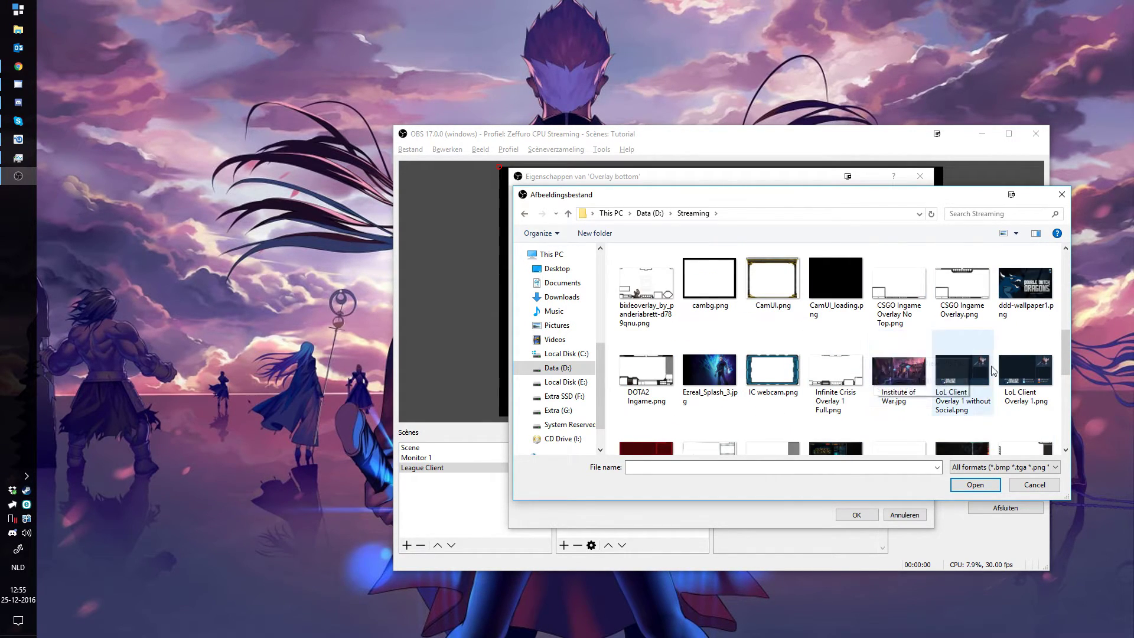
pyautogui.scroll(-2, 830, 334)
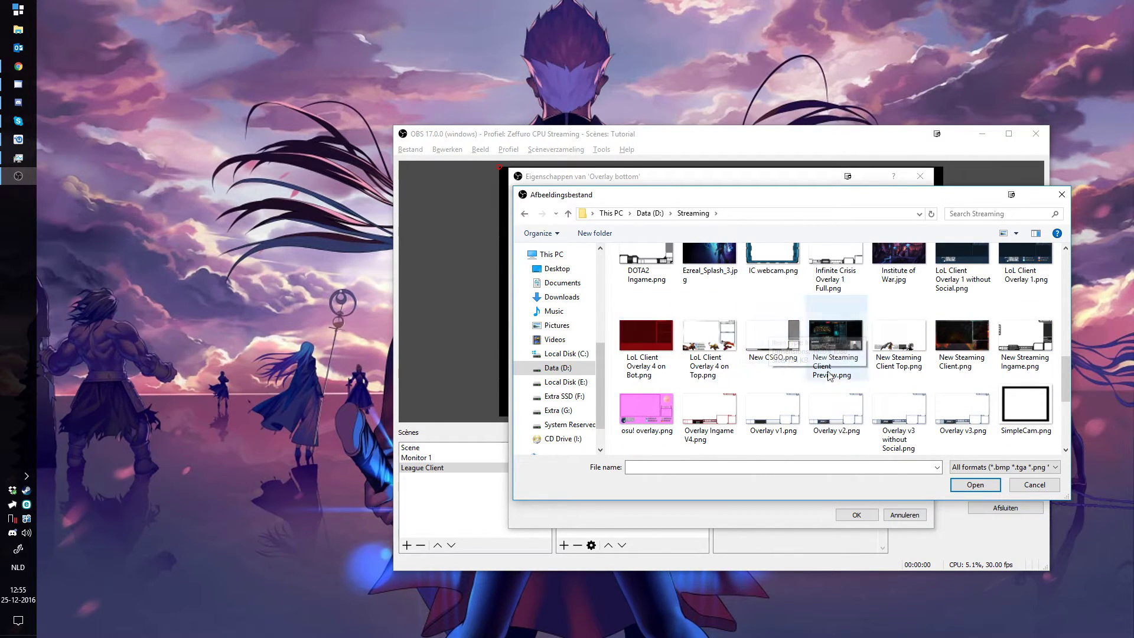
pyautogui.doubleClick(650, 352)
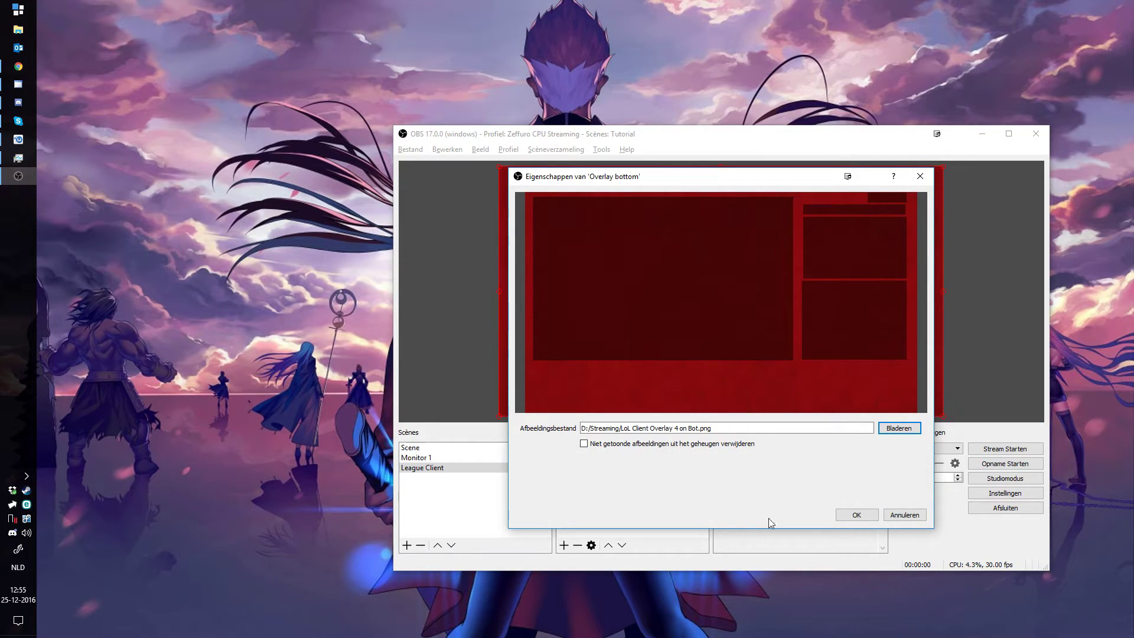
pyautogui.click(857, 515)
pyautogui.click(608, 479)
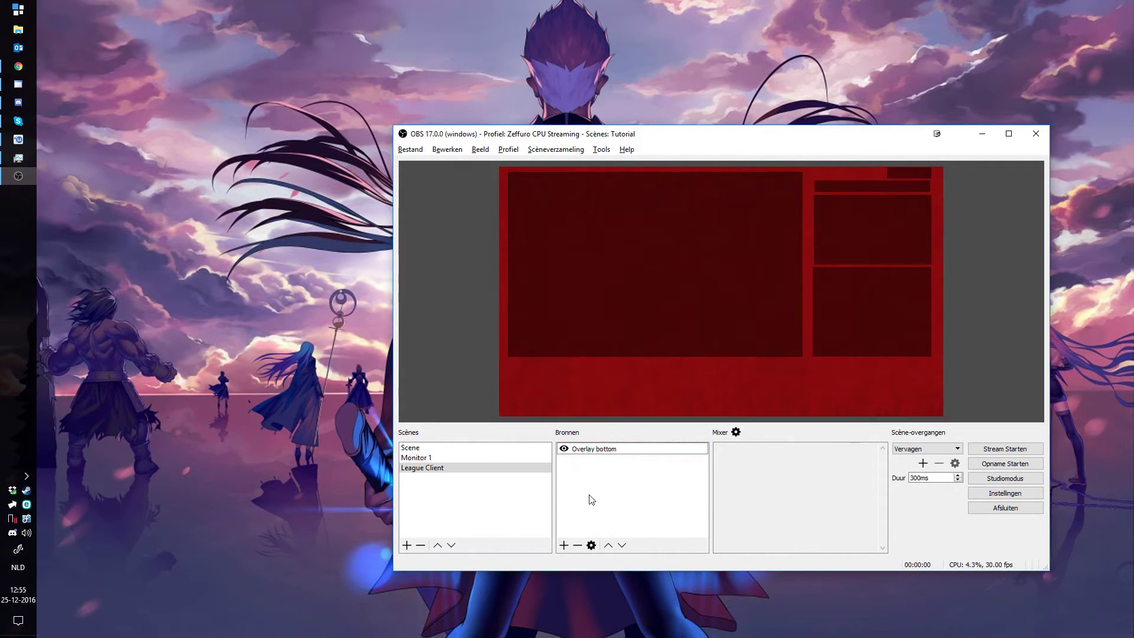
# Find League of Legends on the computer and launch its client to the sign-in screen
pyautogui.click(563, 545)
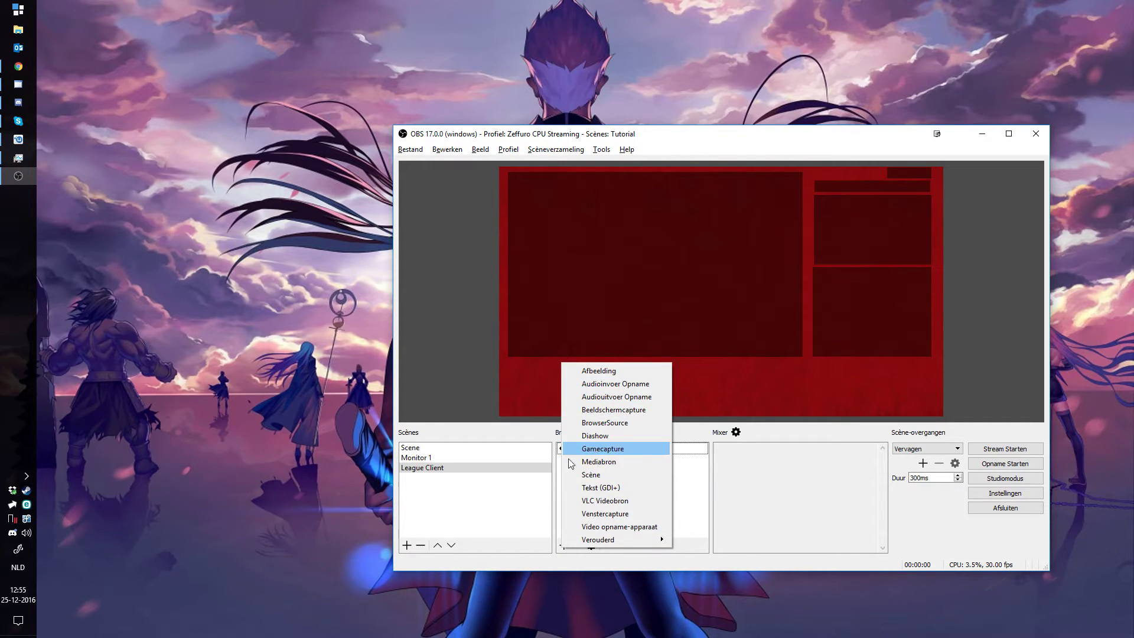
pyautogui.click(18, 9)
pyautogui.write('leag')
pyautogui.press('Return')
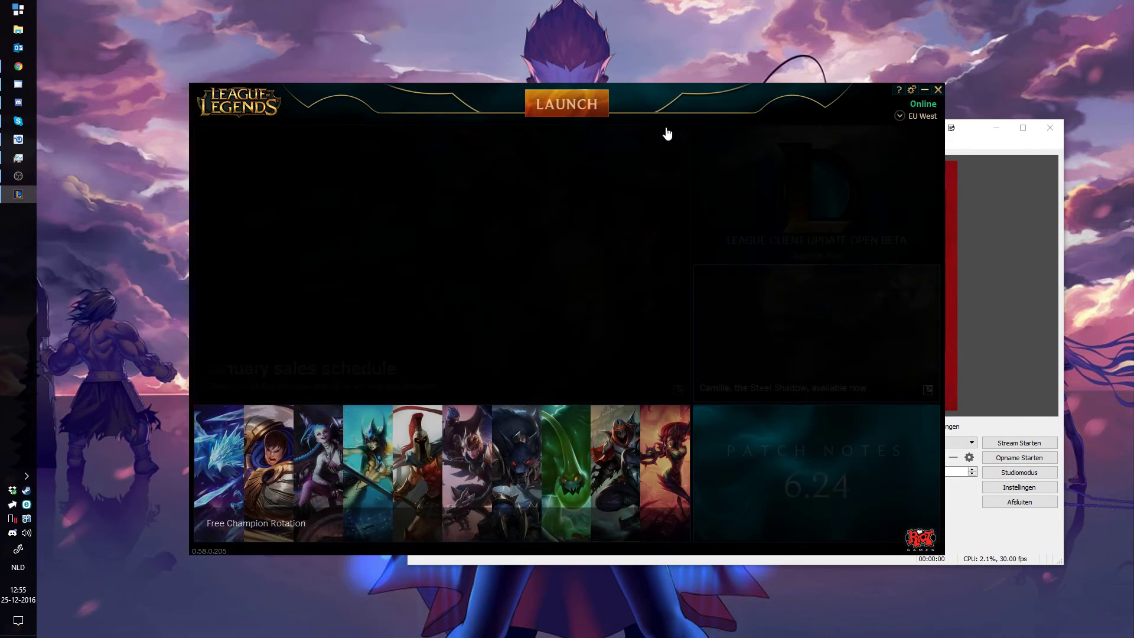
pyautogui.click(971, 147)
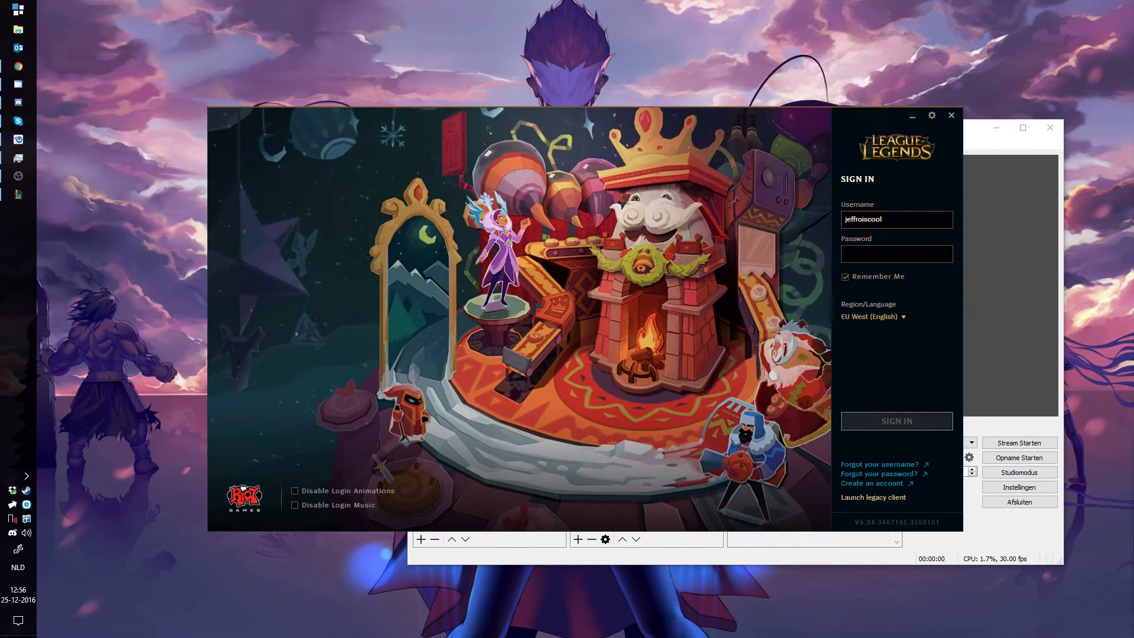
# Sign in to the League client with the account password and move its window slightly away from the OBS window
pyautogui.write('••••')
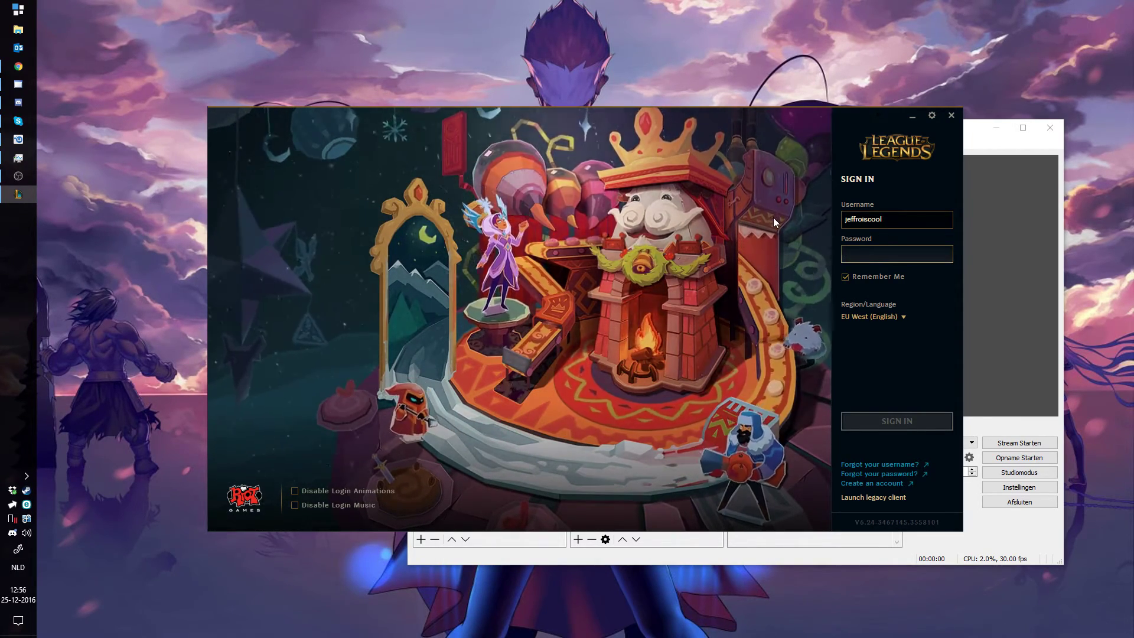
pyautogui.write('••••••')
pyautogui.press('Return')
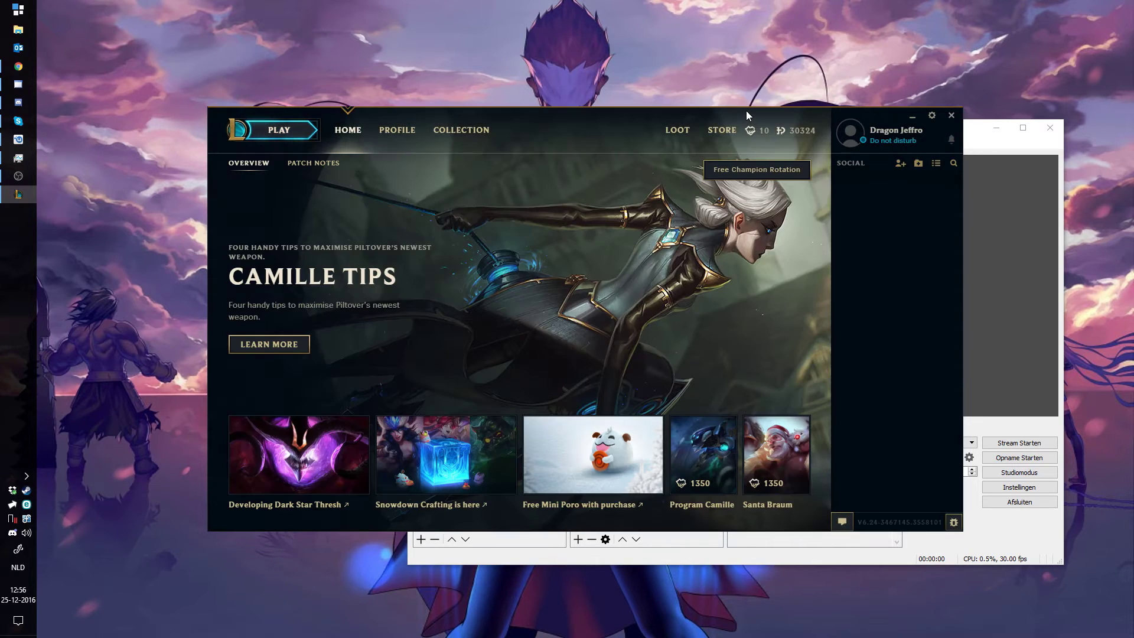
pyautogui.moveTo(746, 111); pyautogui.dragTo(692, 111)
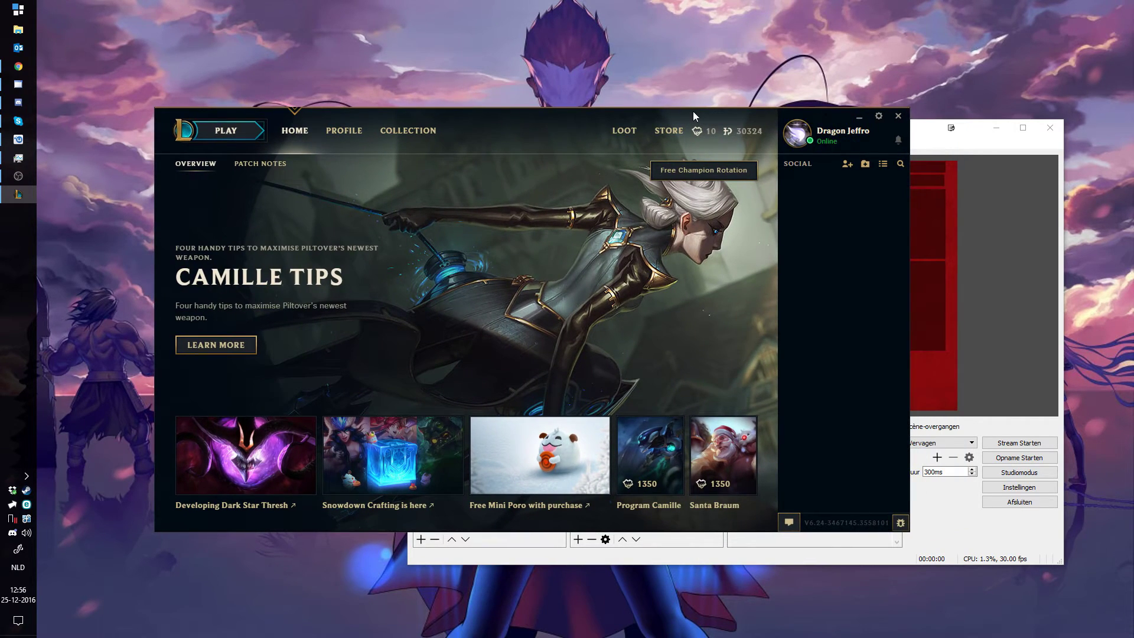
# Return to OBS and add a window capture source named LoL Client that captures the window [LeagueClientUx.exe]: League Client
pyautogui.click(915, 138)
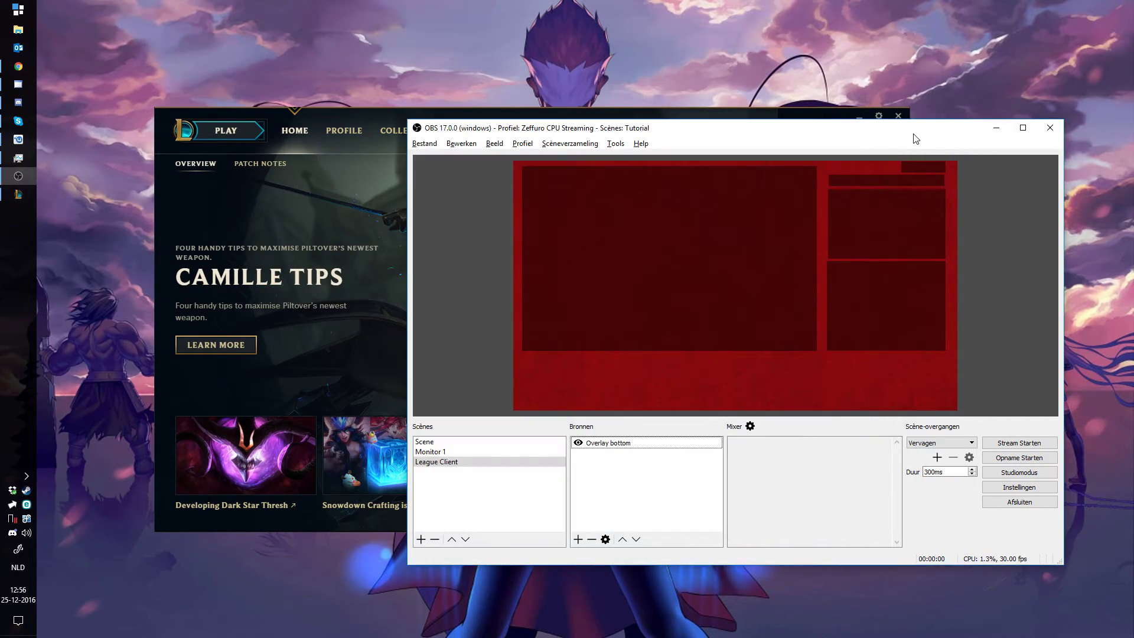
pyautogui.rightClick(628, 474)
pyautogui.moveTo(665, 480)
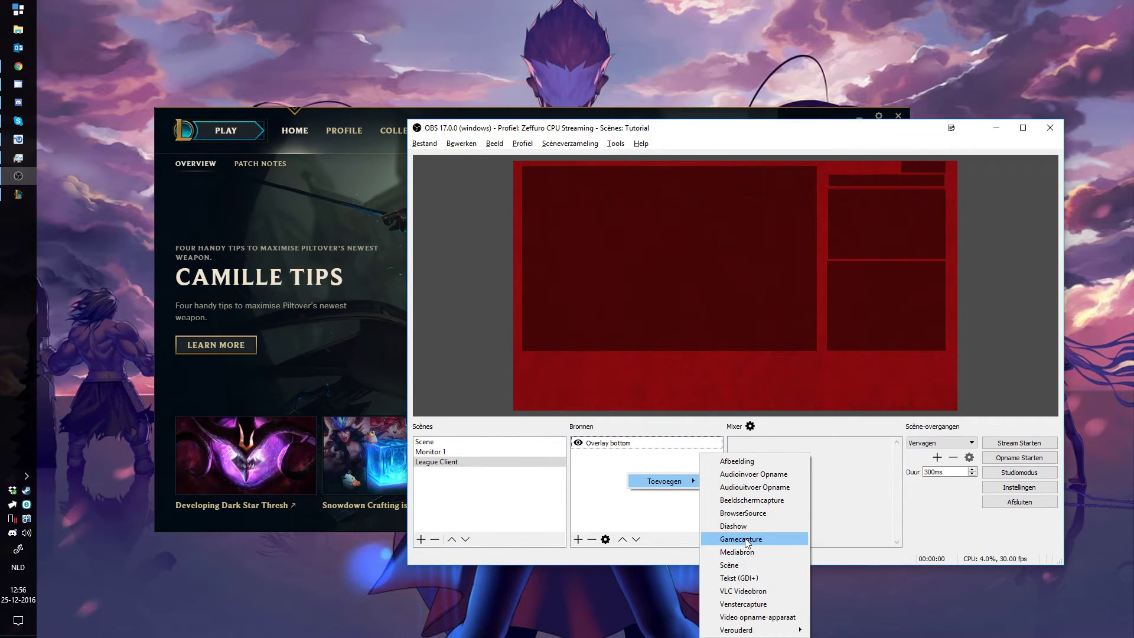
pyautogui.click(749, 605)
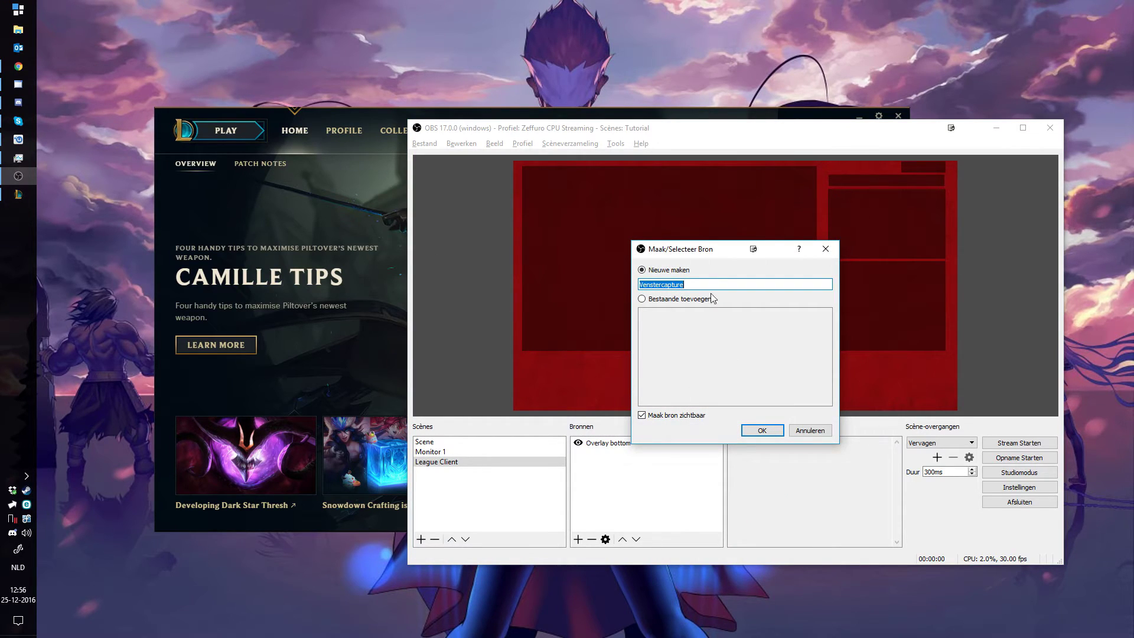
pyautogui.write('Lea')
pyautogui.press('BackSpace')
pyautogui.press('BackSpace')
pyautogui.press('BackSpace')
pyautogui.write('LoL Client')
pyautogui.press('Return')
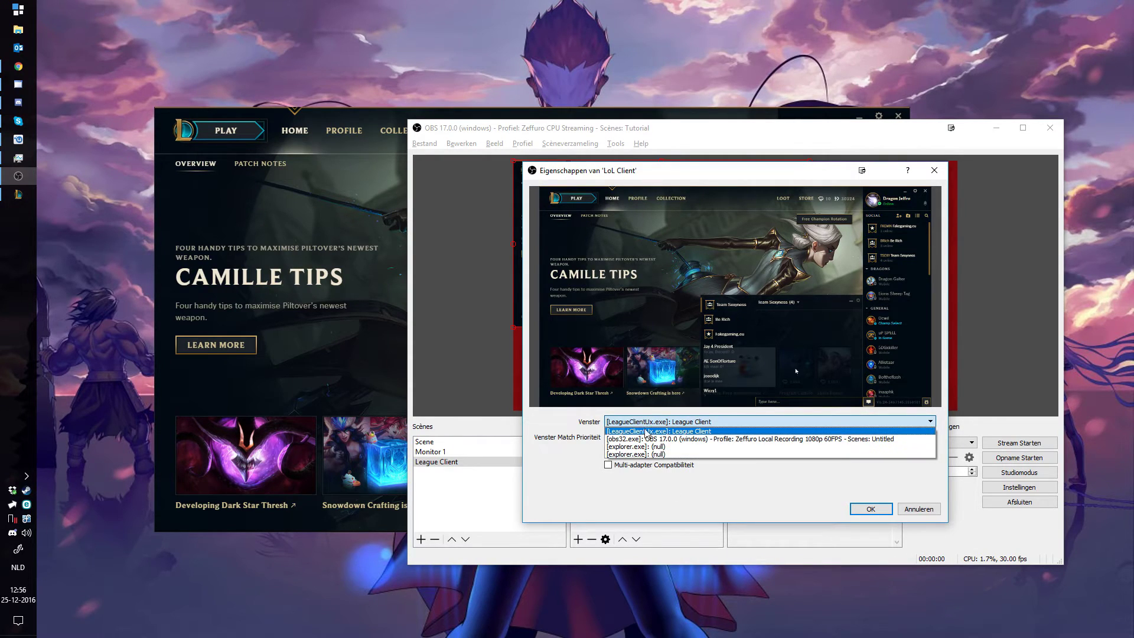
pyautogui.click(649, 430)
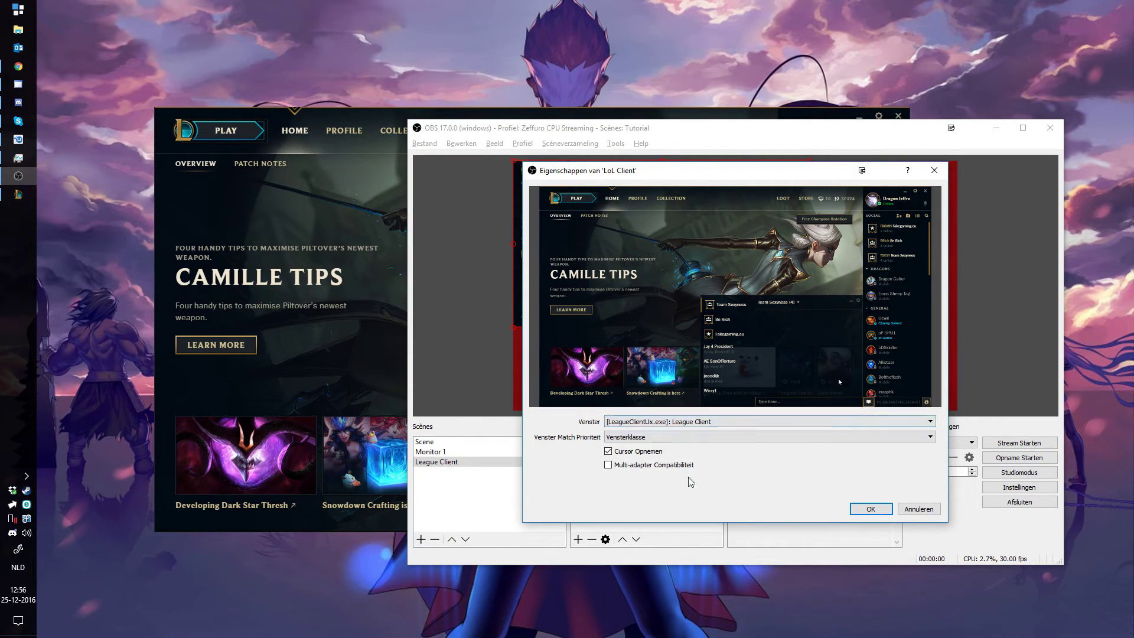
pyautogui.click(872, 511)
# Position and scale the LoL Client capture to fit the overlay's large frame, fine-tuning its placement slightly down and to the right
pyautogui.moveTo(602, 253)
pyautogui.mouseDown()
pyautogui.moveTo(619, 278)
pyautogui.moveTo(610, 264)
pyautogui.mouseUp()
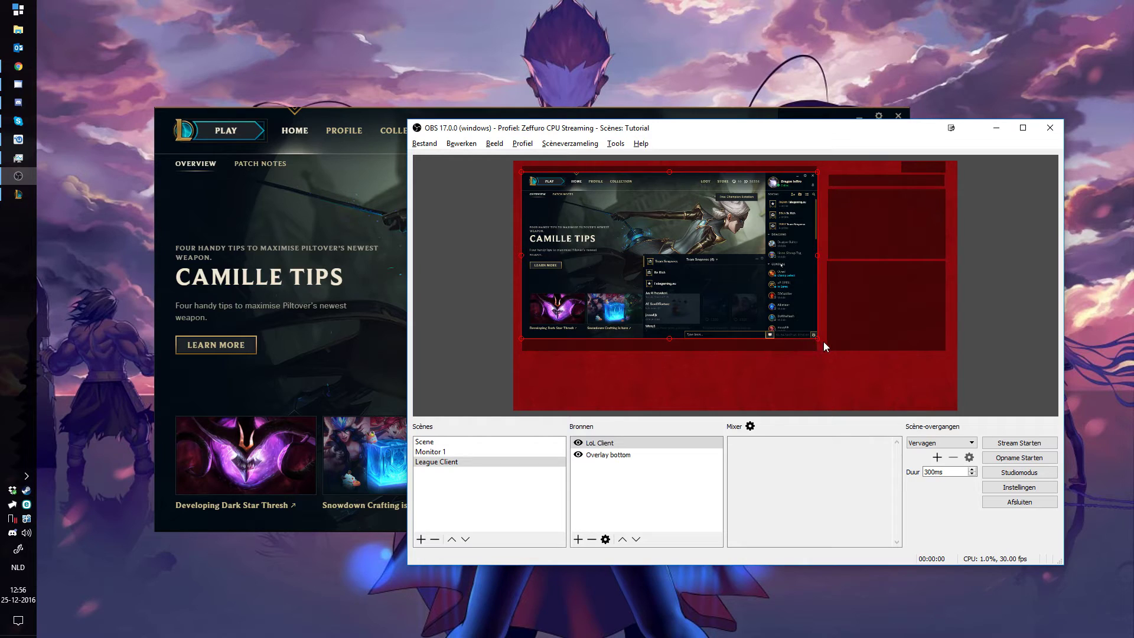
pyautogui.moveTo(815, 338); pyautogui.dragTo(813, 337)
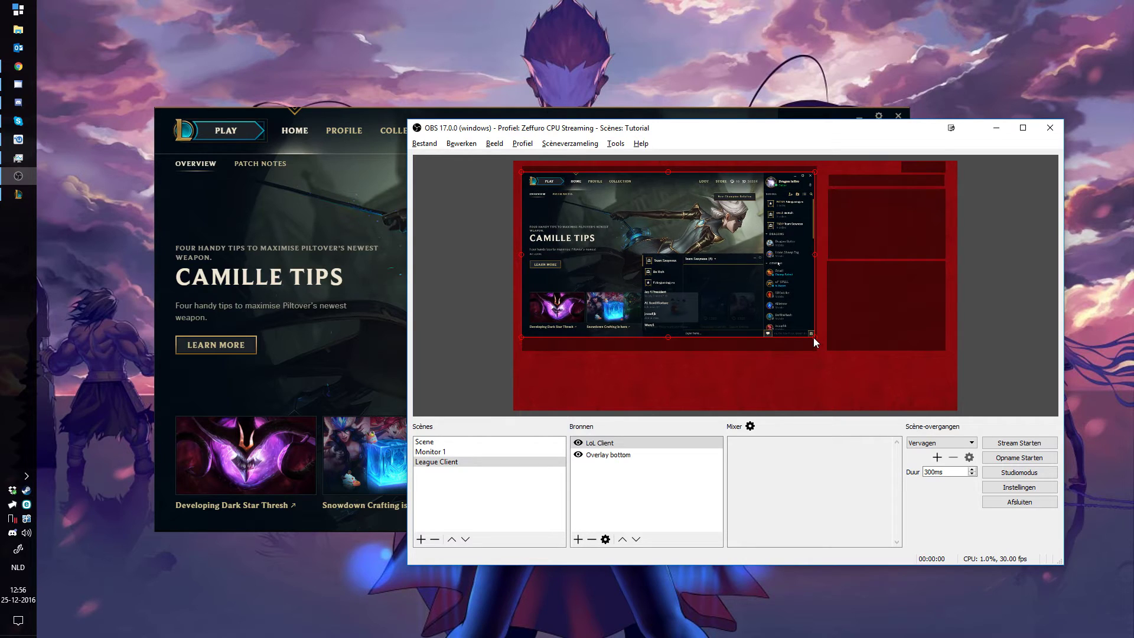
pyautogui.click(777, 306)
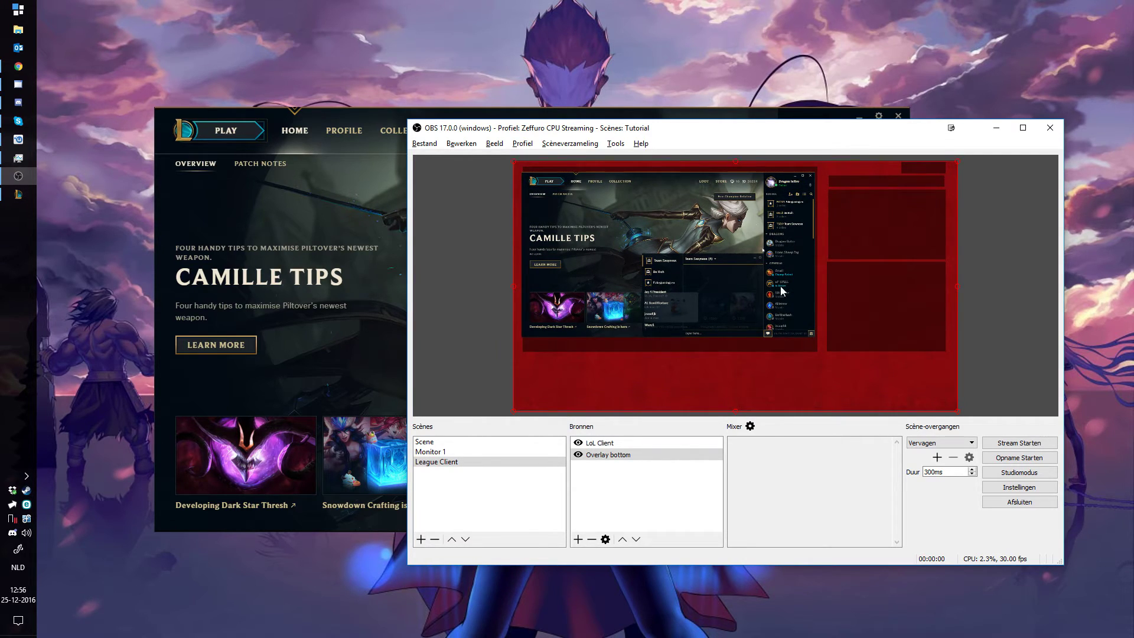
pyautogui.click(740, 320)
pyautogui.press('Down')
pyautogui.press('Down')
pyautogui.press('Right')
pyautogui.press('Right')
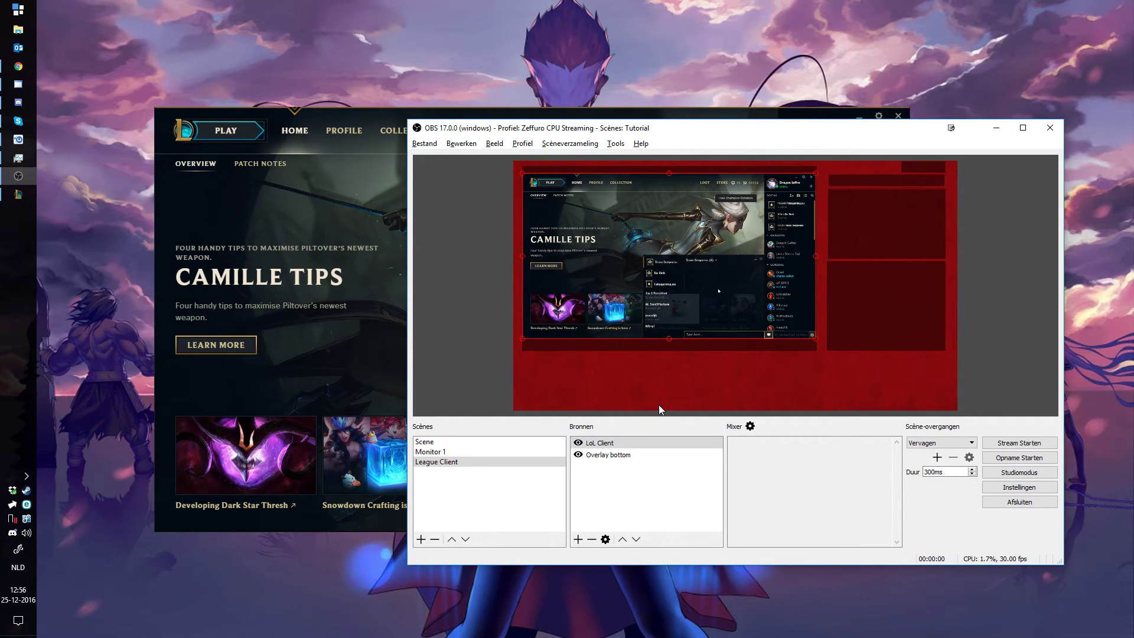
# Add a new image source named Overlay top to the League Client scene
pyautogui.rightClick(600, 507)
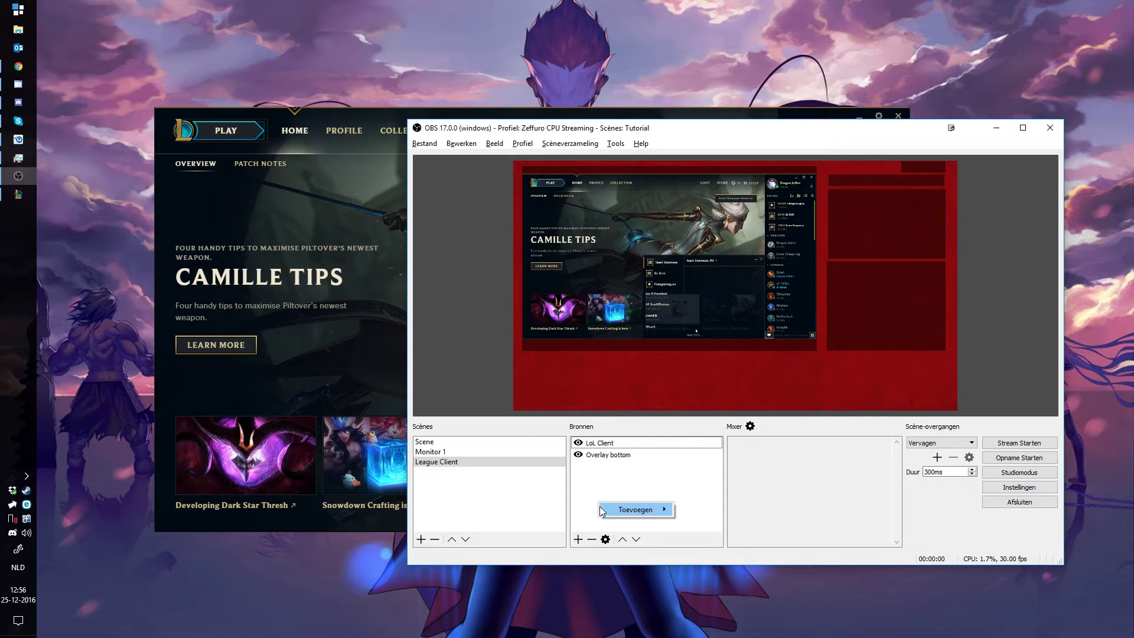
pyautogui.moveTo(620, 508)
pyautogui.click(720, 461)
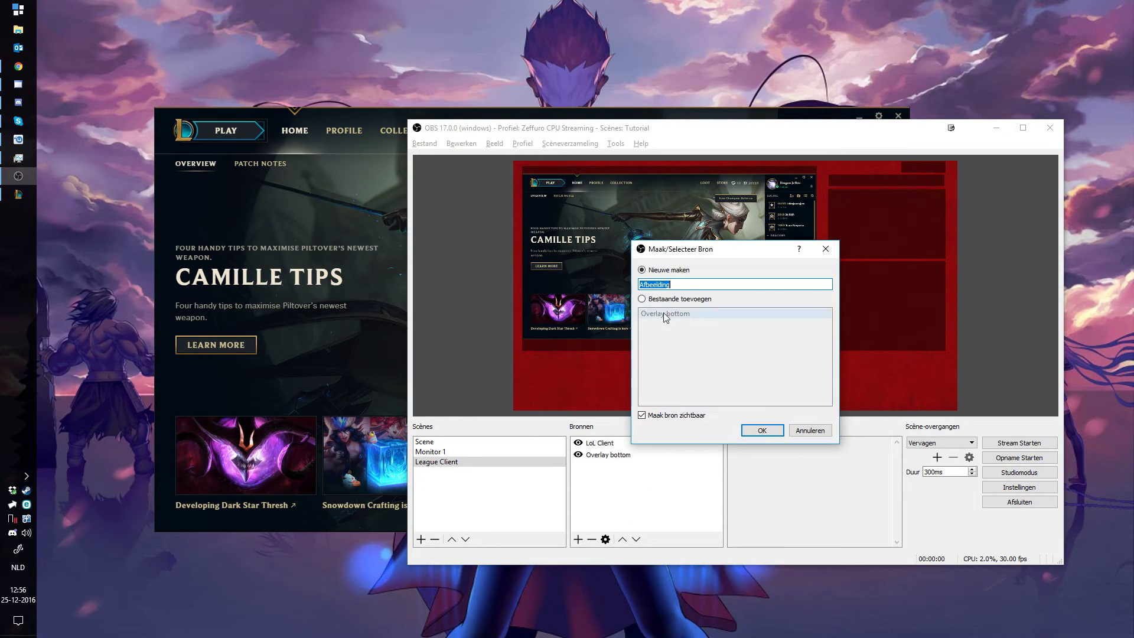
pyautogui.write('Overlay top')
pyautogui.click(774, 436)
# Set the Overlay top image file to LoL Client Overlay 4 on Top.png from the Streaming folder on drive D and confirm its properties
pyautogui.click(913, 422)
pyautogui.scroll(-5, 832, 374)
pyautogui.scroll(3, 832, 373)
pyautogui.click(723, 408)
pyautogui.click(977, 488)
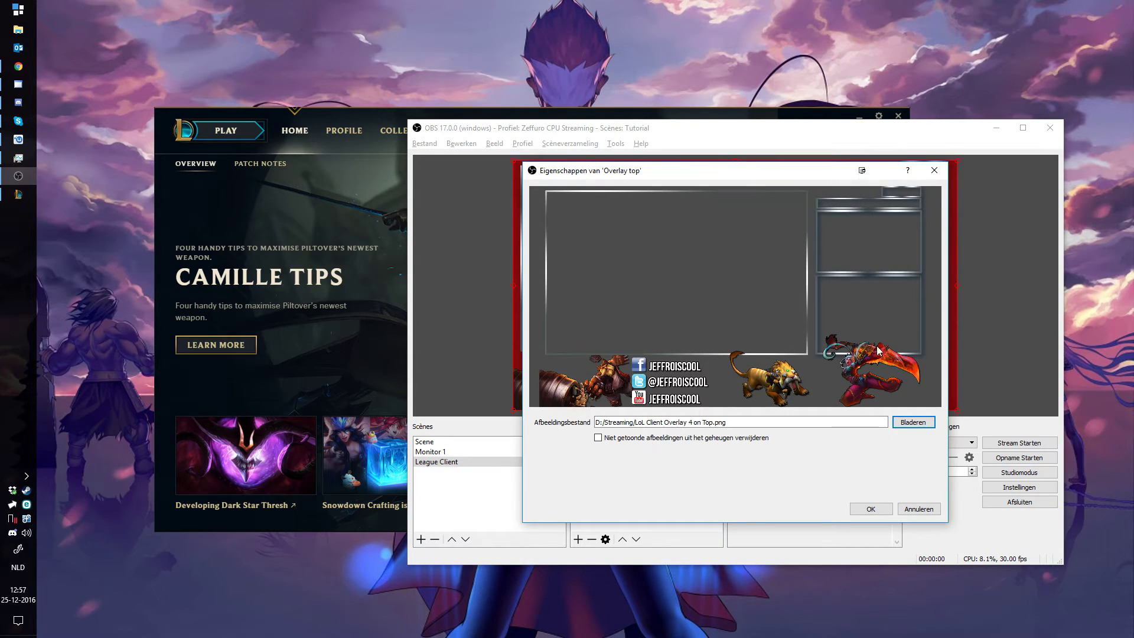
pyautogui.click(871, 509)
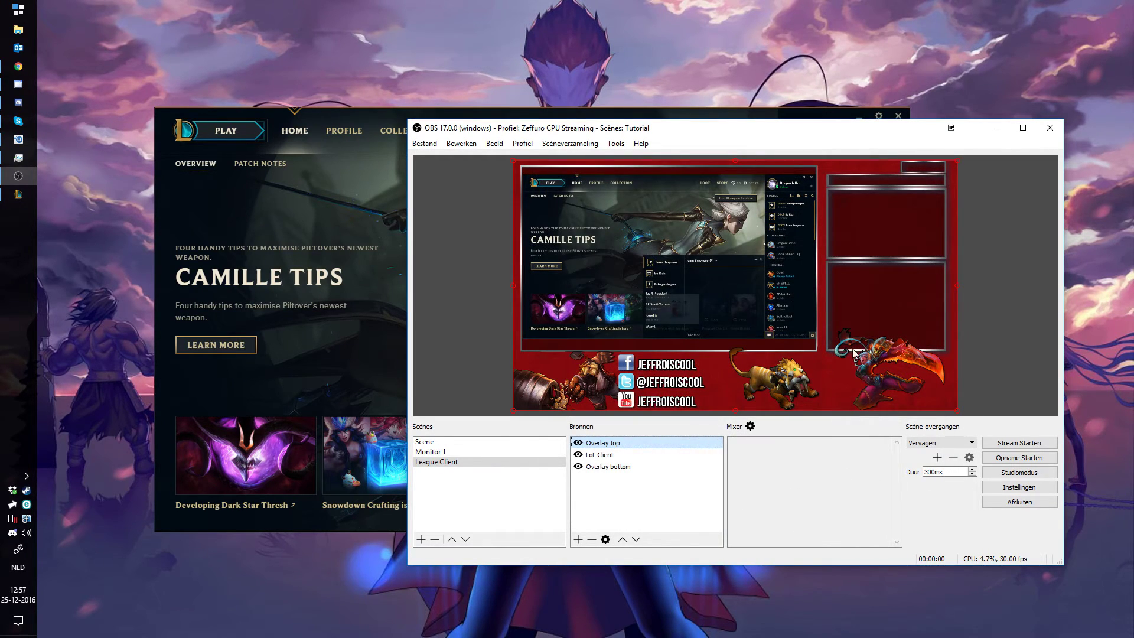
# Move the Overlay top source beneath Overlay bottom in the source order and return it to the front
pyautogui.click(636, 539)
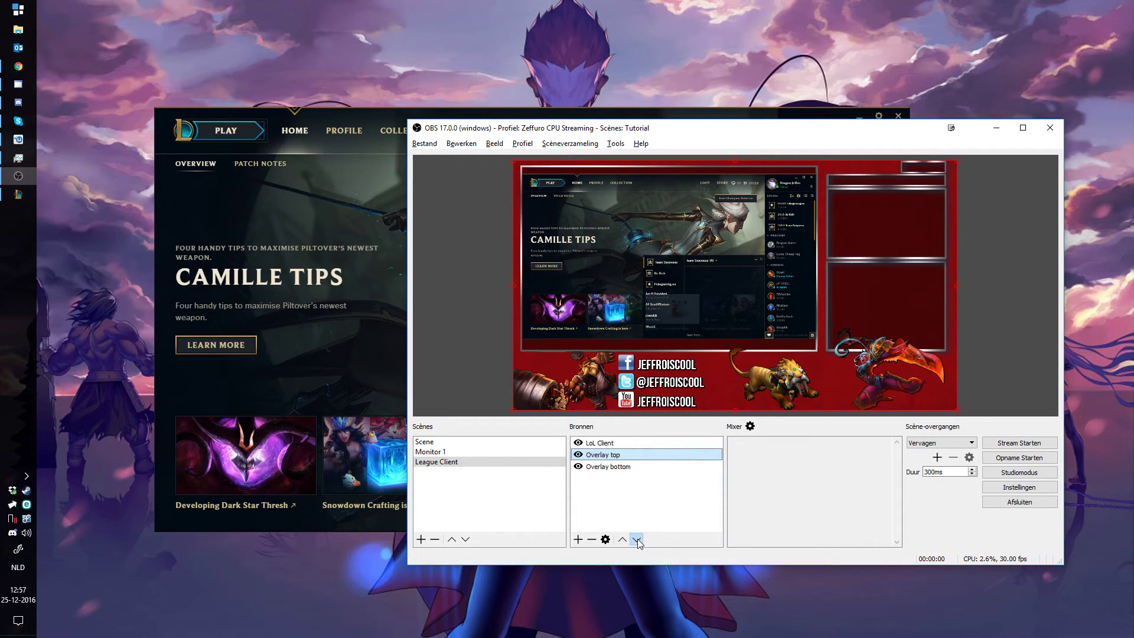
pyautogui.click(636, 539)
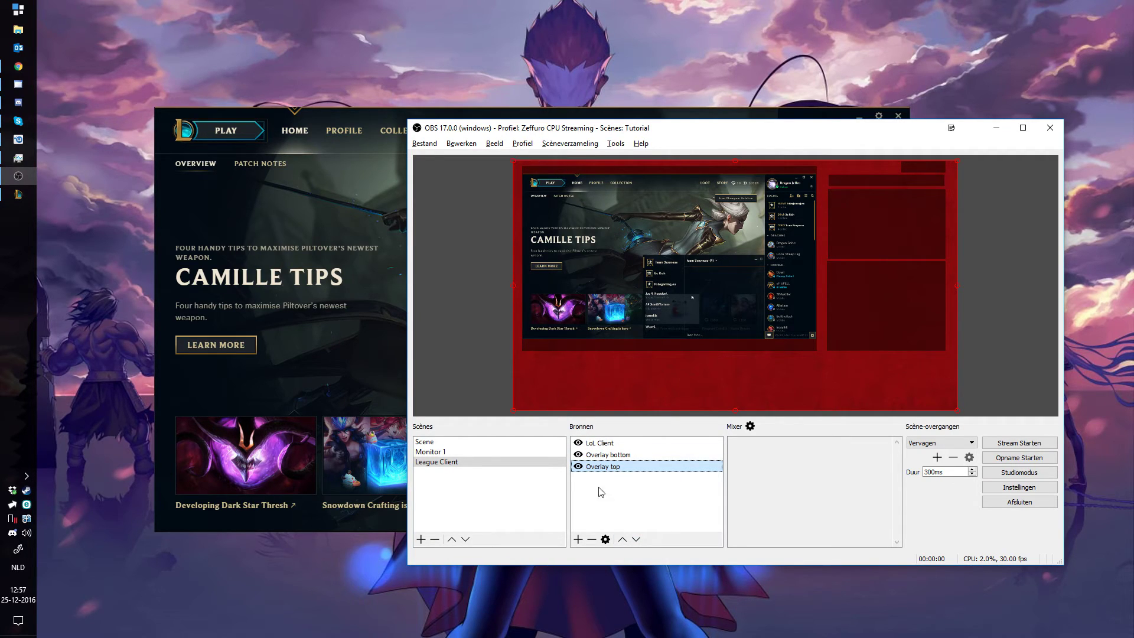
pyautogui.click(622, 539)
pyautogui.click(621, 540)
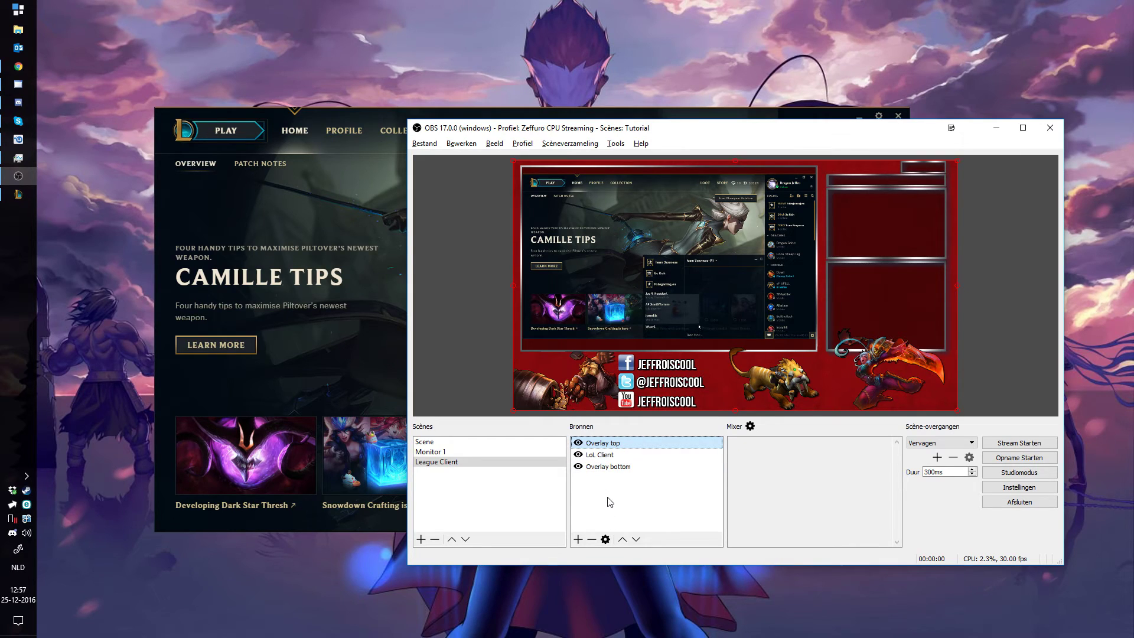
# Add the existing Webcam video capture source to the scene and place it in the overlay's lower side frame
pyautogui.rightClick(591, 506)
pyautogui.moveTo(636, 510)
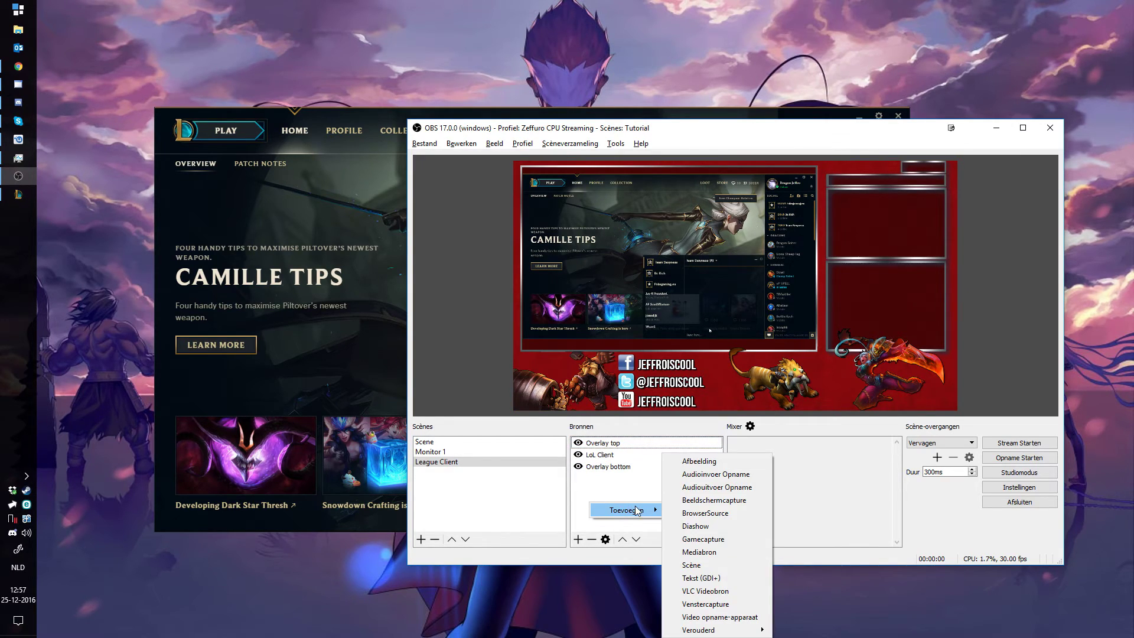
pyautogui.click(727, 618)
pyautogui.click(669, 300)
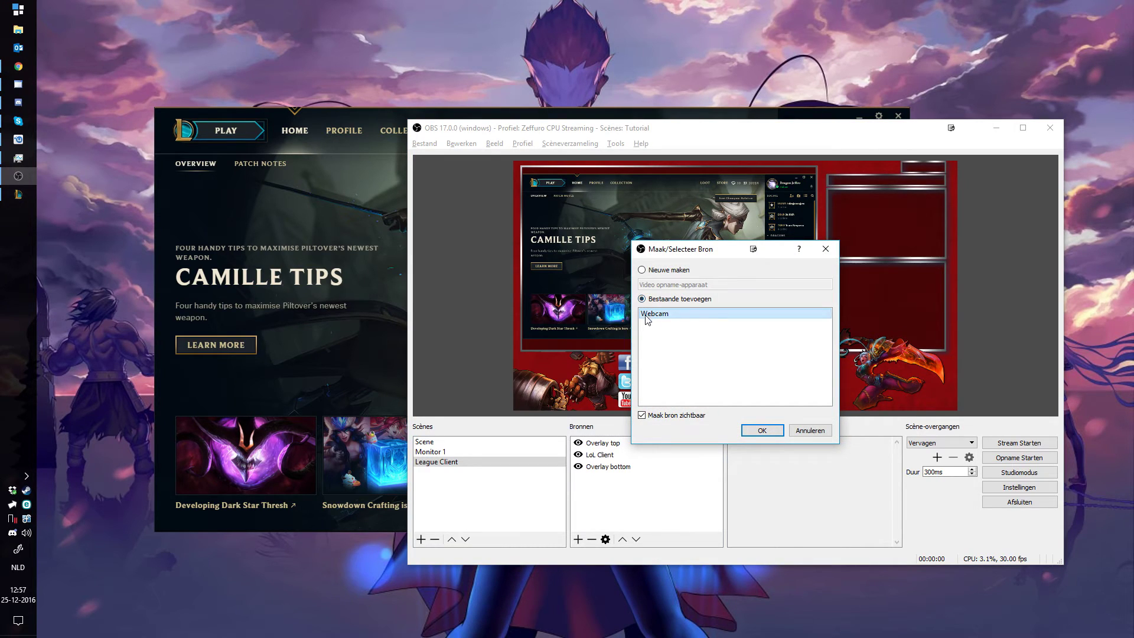
pyautogui.click(762, 430)
pyautogui.moveTo(604, 271); pyautogui.dragTo(866, 295)
pyautogui.moveTo(797, 242); pyautogui.dragTo(829, 263)
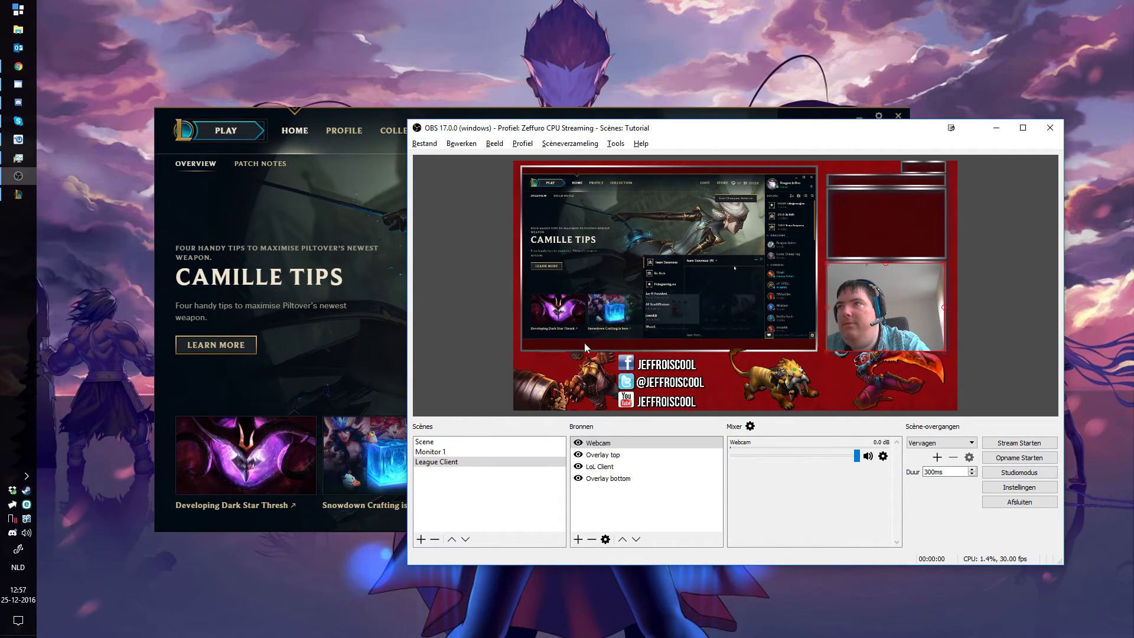
# Move the Webcam source one place down in the source order so it sits behind Overlay top
pyautogui.click(604, 444)
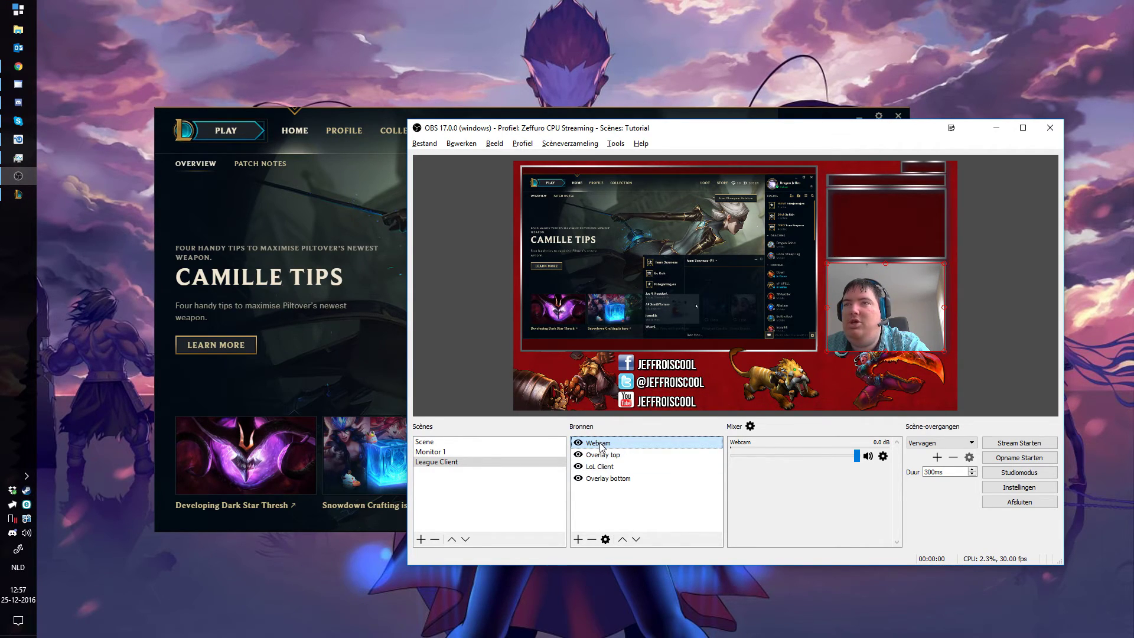
pyautogui.click(636, 540)
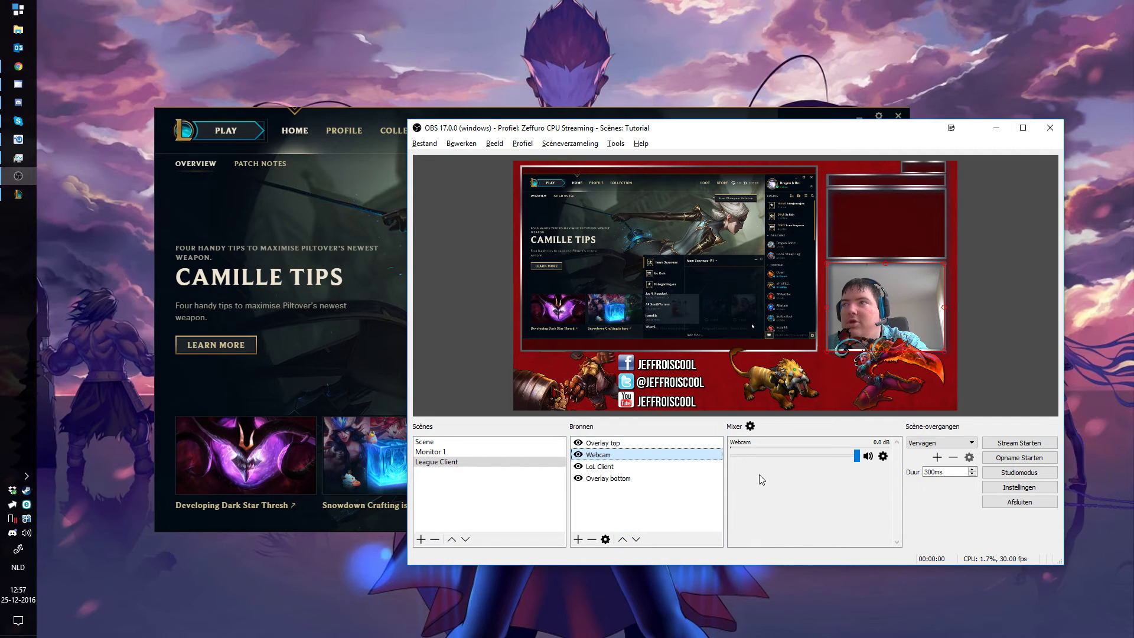
pyautogui.click(678, 536)
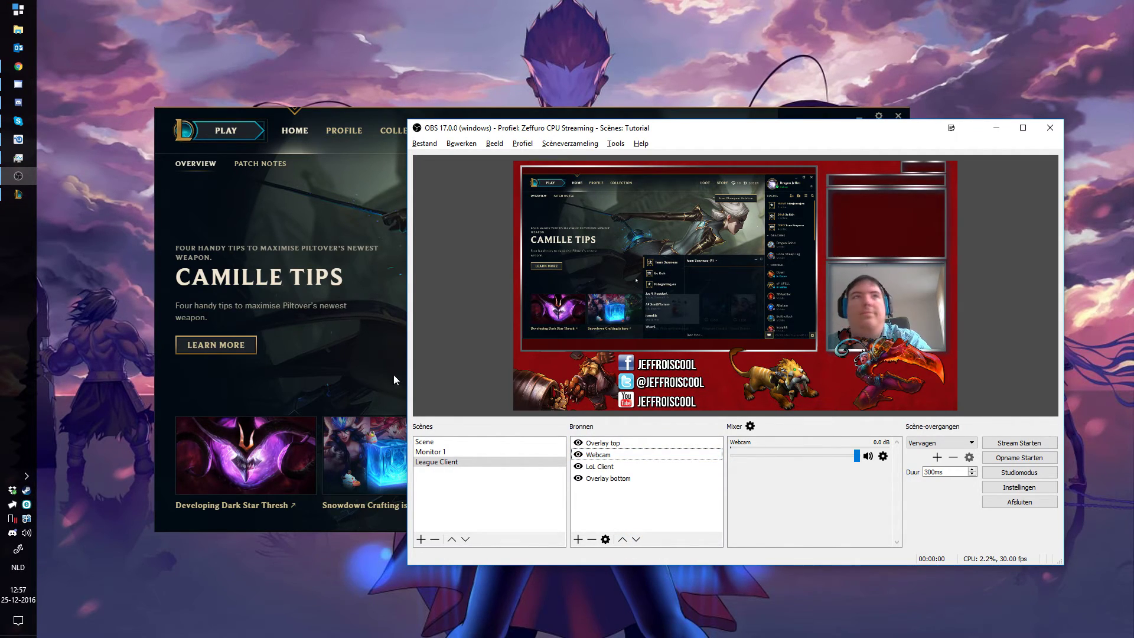
pyautogui.rightClick(28, 69)
pyautogui.click(464, 120)
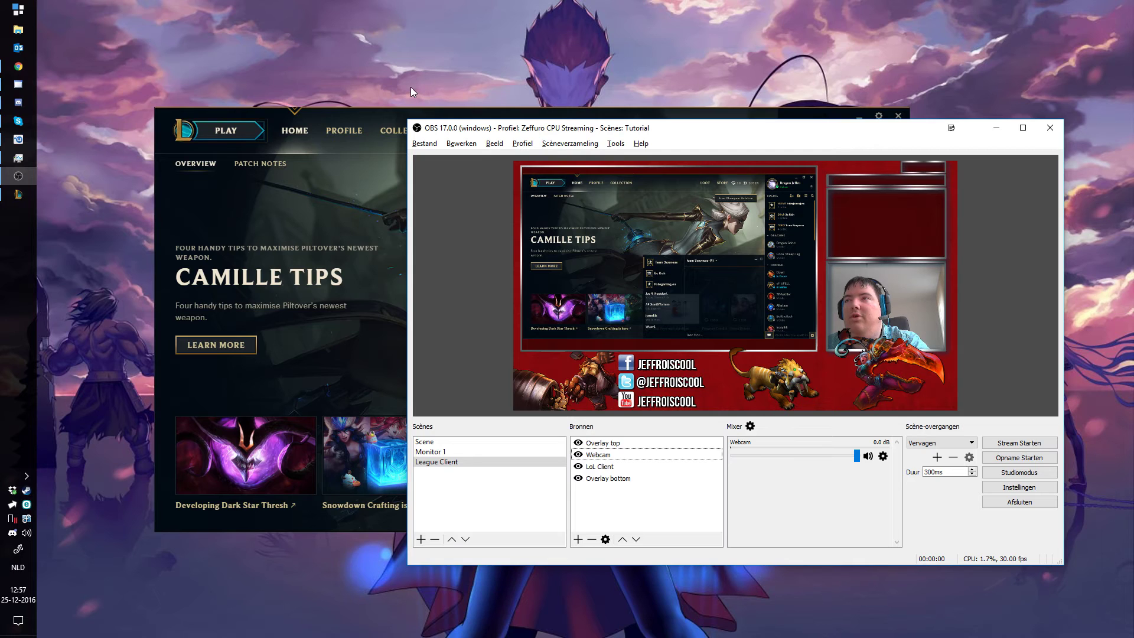
pyautogui.click(19, 66)
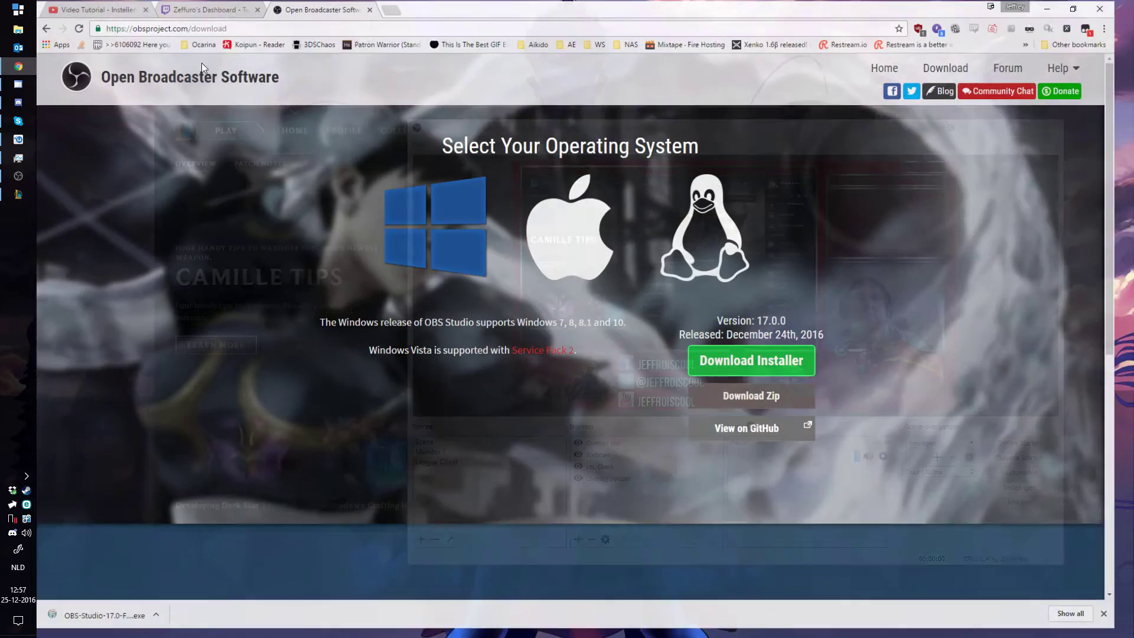
pyautogui.hotkey('ctrl', 't')
pyautogui.write('ti')
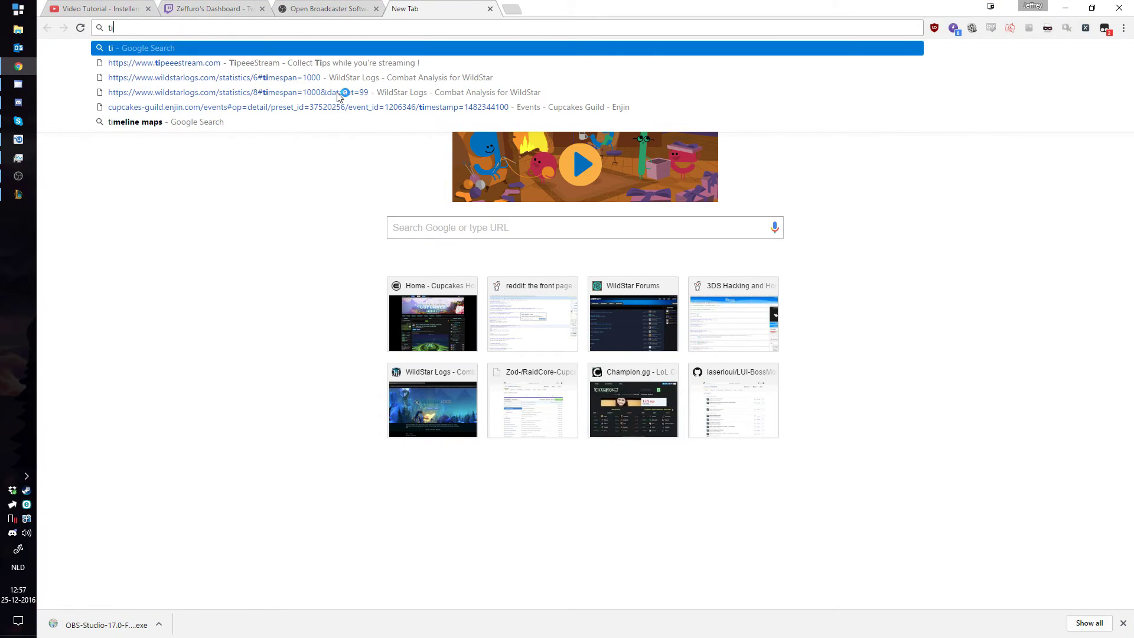
pyautogui.press('Down')
pyautogui.press('Return')
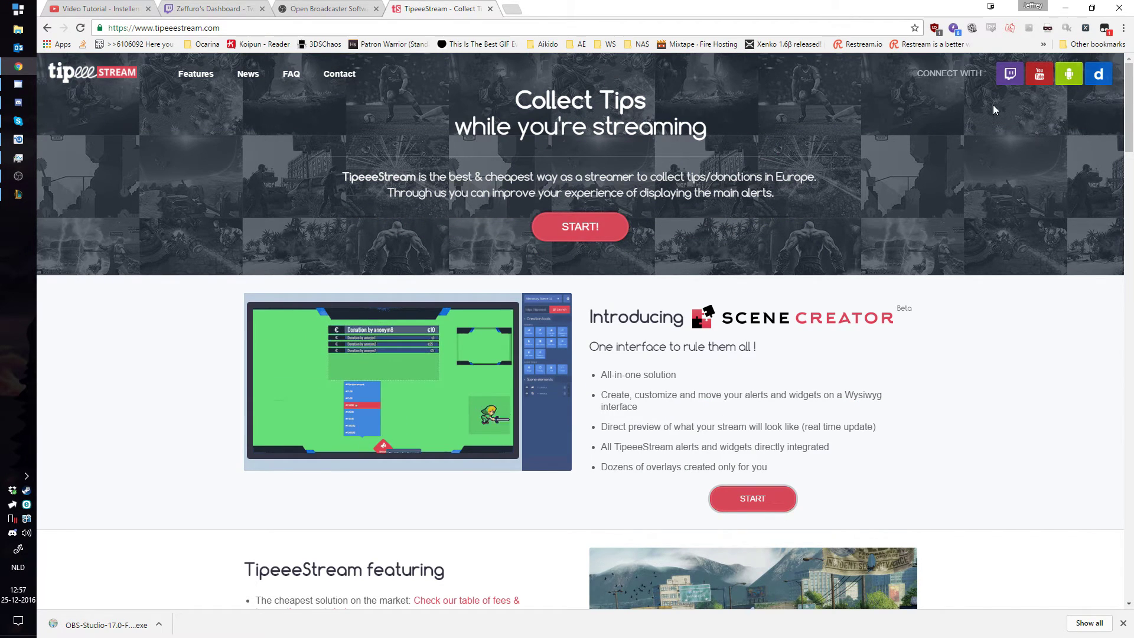
pyautogui.click(567, 224)
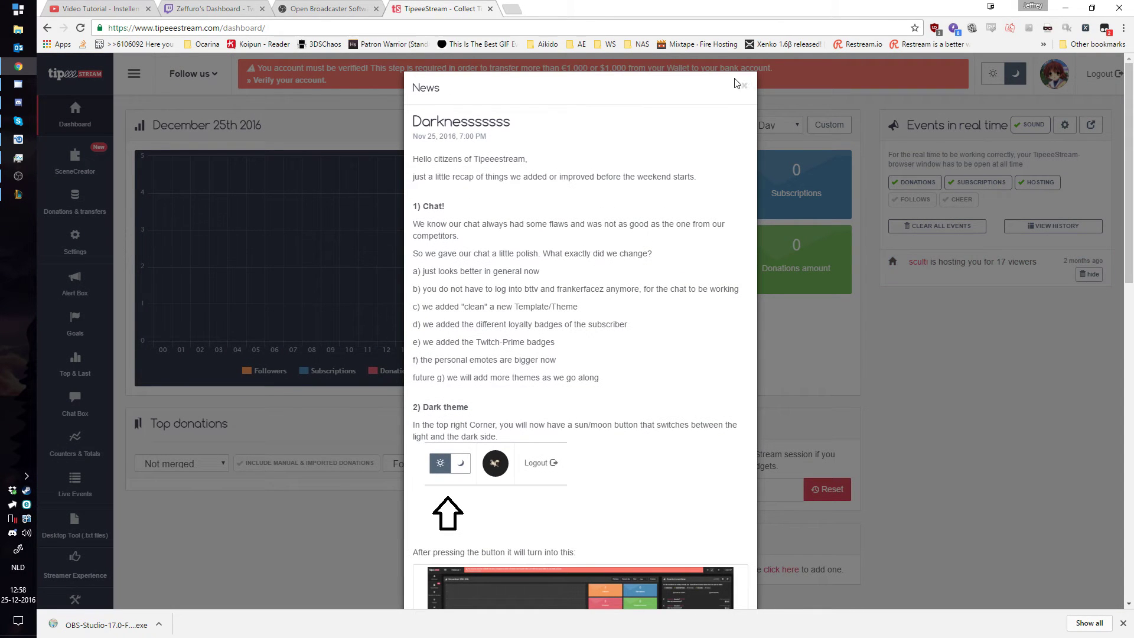
pyautogui.click(742, 85)
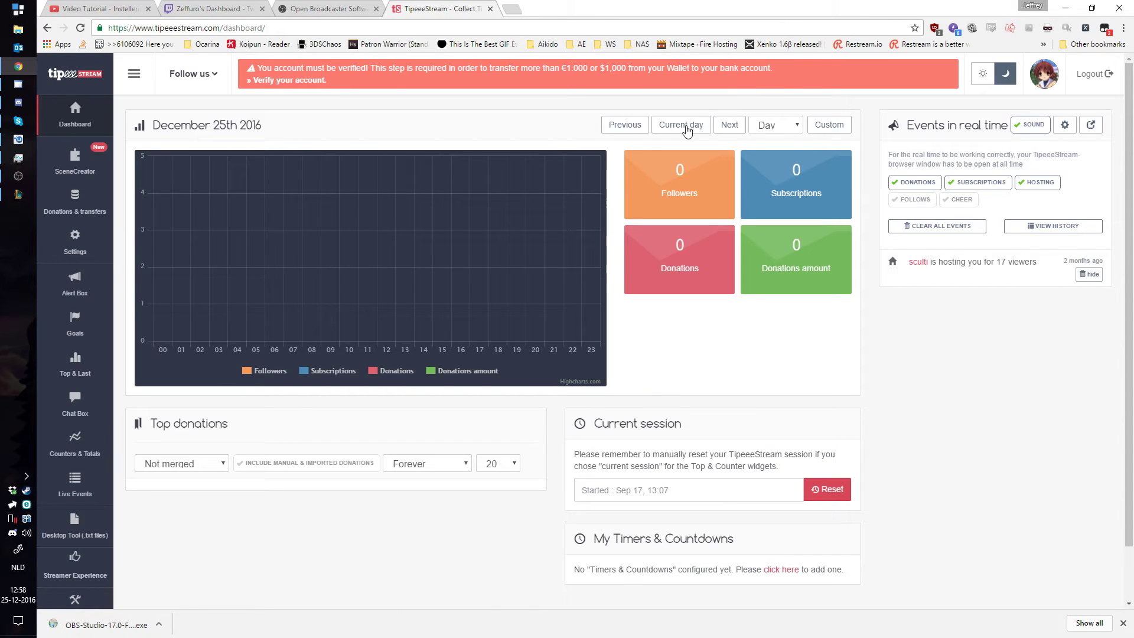
# Open the existing scene in TipeeeStream's SceneCreator and copy its scene URL
pyautogui.click(79, 162)
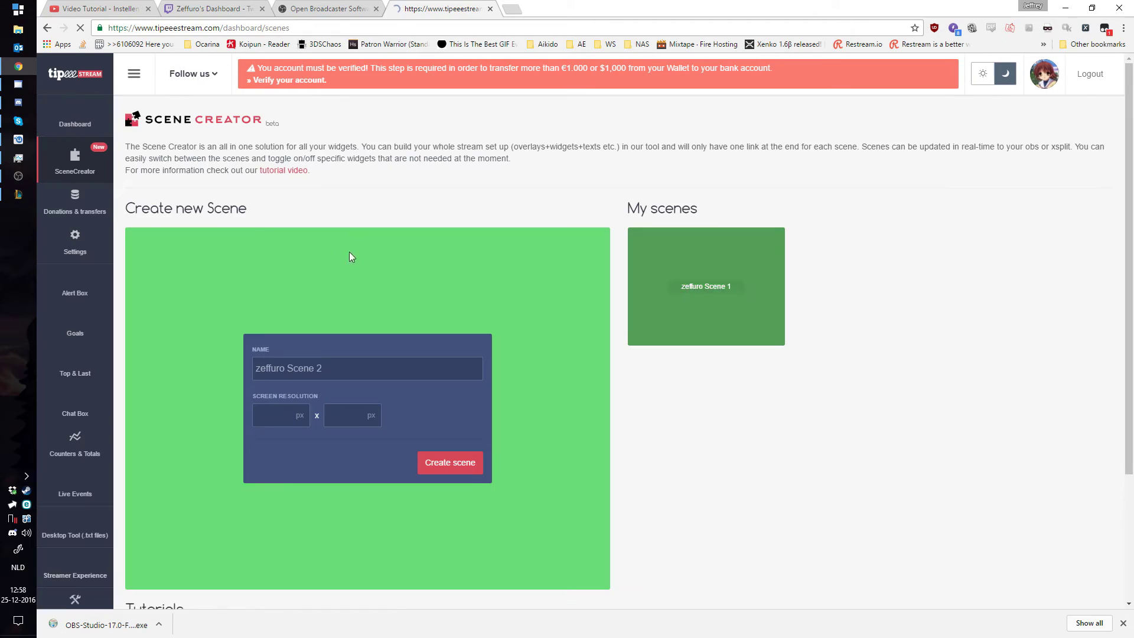
pyautogui.scroll(-1, 274, 406)
pyautogui.scroll(-3, 220, 393)
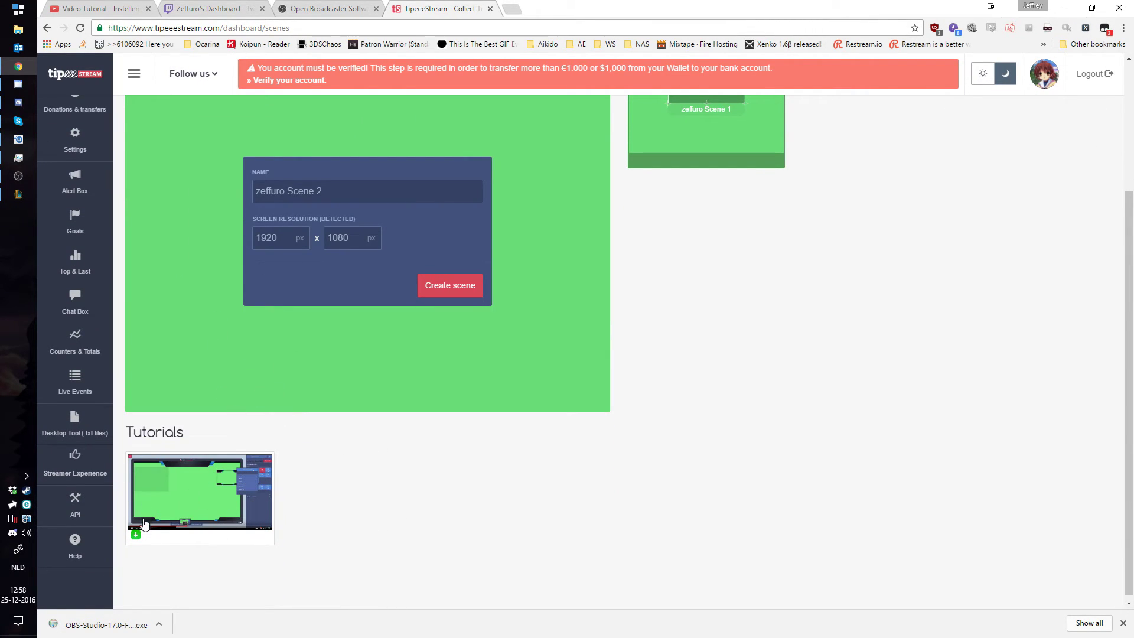
pyautogui.scroll(3, 451, 513)
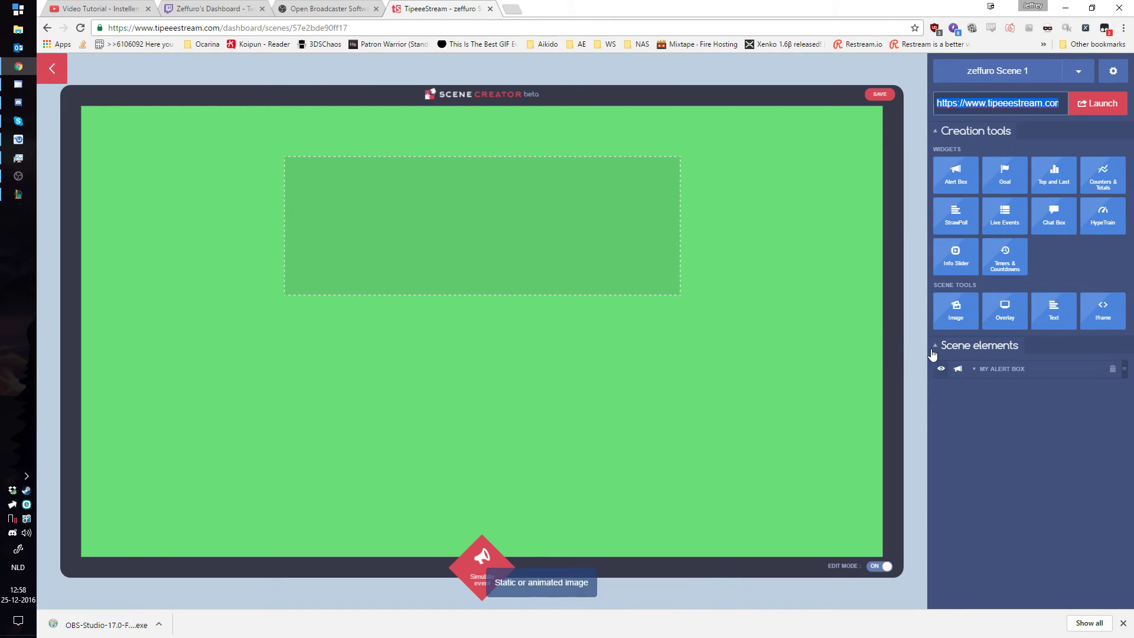
pyautogui.rightClick(1014, 101)
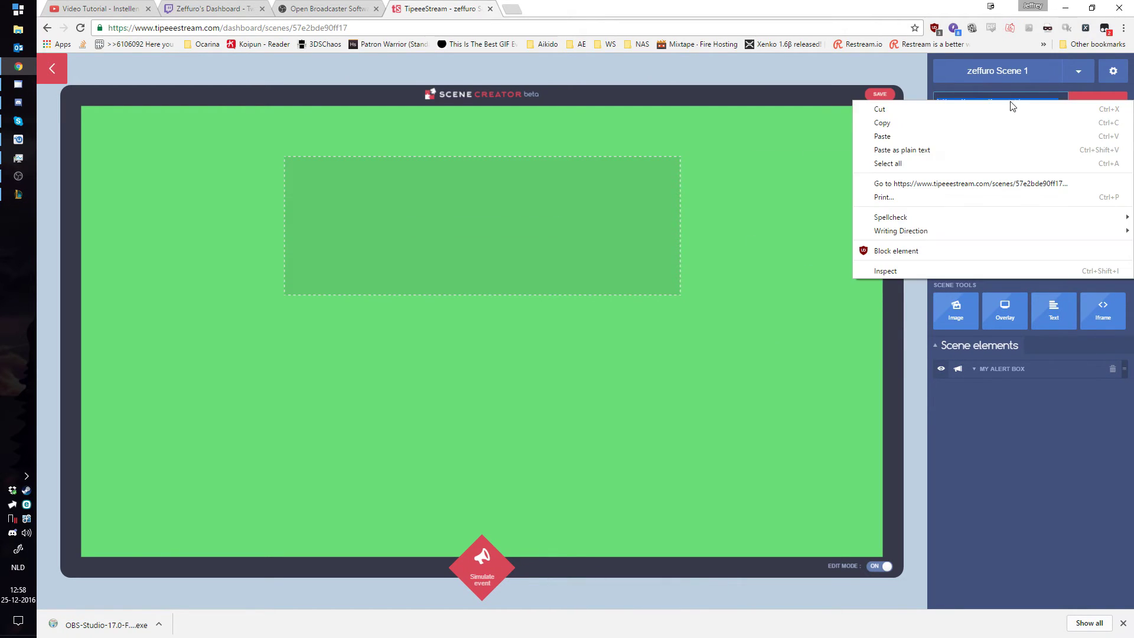
pyautogui.click(949, 124)
# Return to OBS and add a new BrowserSource named Tipee to the League Client scene
pyautogui.hotkey('alt', 'Tab')
pyautogui.click(577, 539)
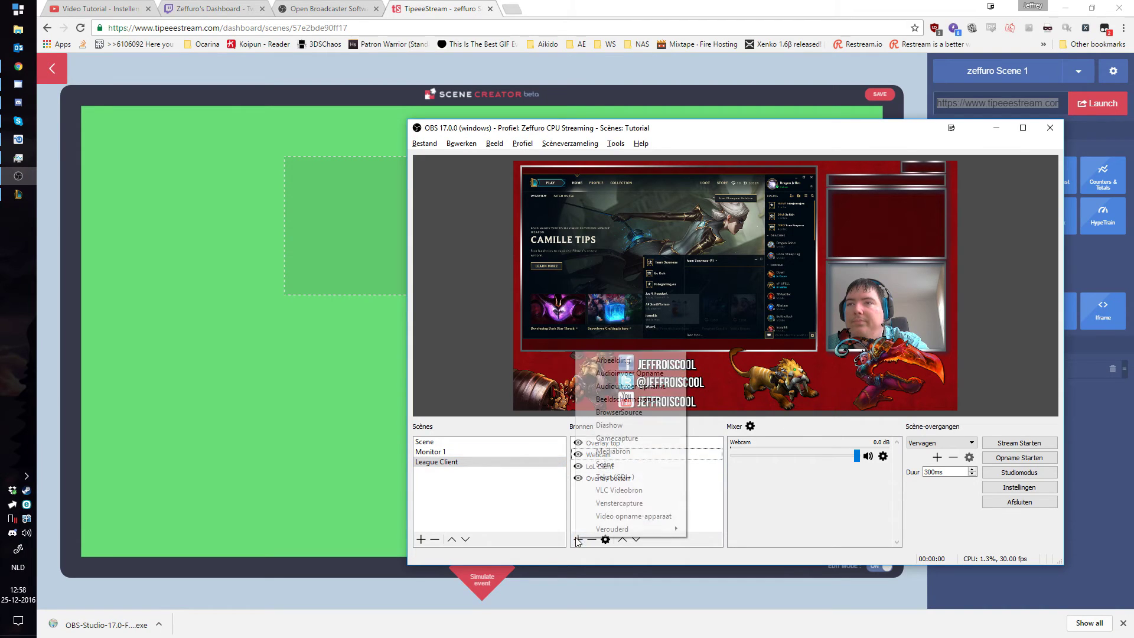
pyautogui.click(620, 413)
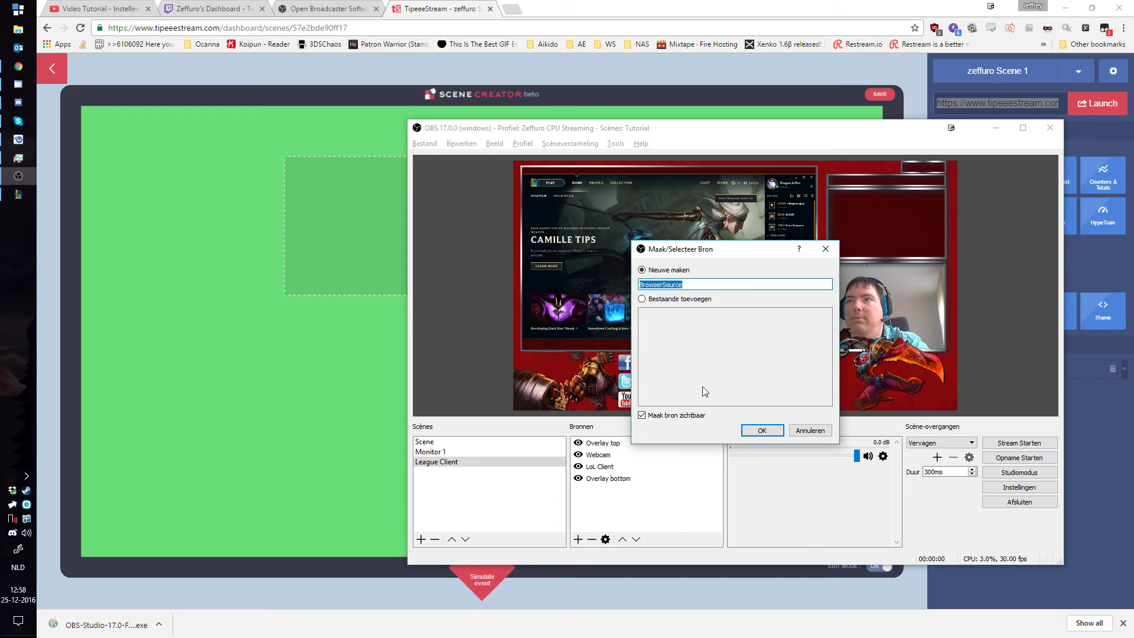
pyautogui.write('Tipee')
pyautogui.click(743, 432)
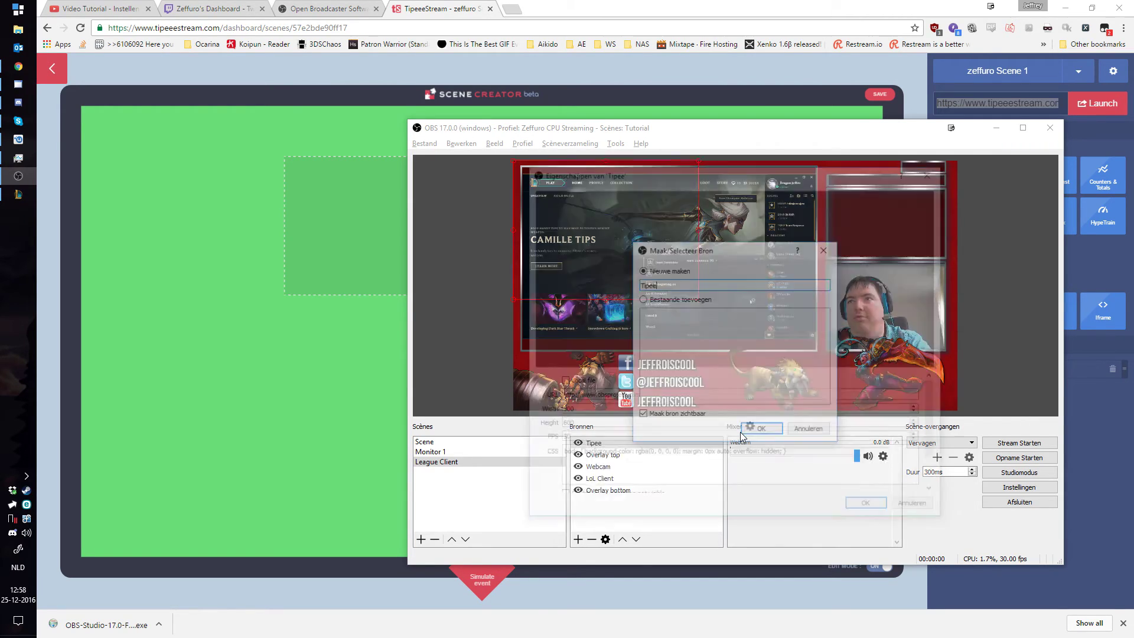
# Paste the copied scene URL with its access token into the Tipee source, set its size to 1920 by 1080, and confirm
pyautogui.tripleClick(667, 397)
pyautogui.hotkey('ctrl', 'v')
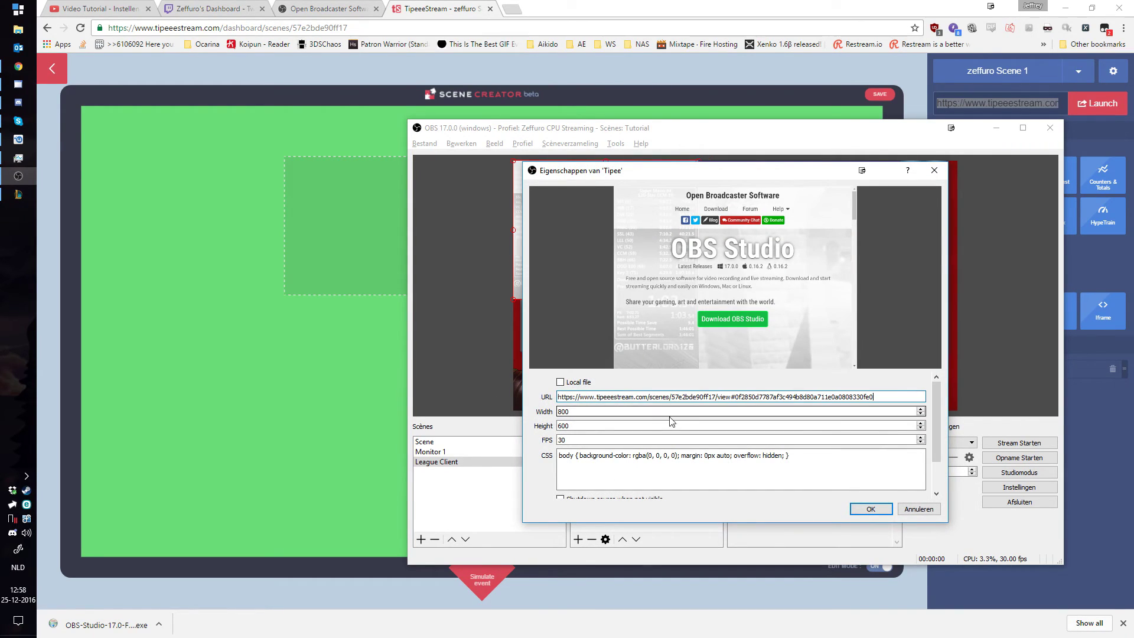
pyautogui.write('1920')
pyautogui.press('Tab')
pyautogui.write('1080')
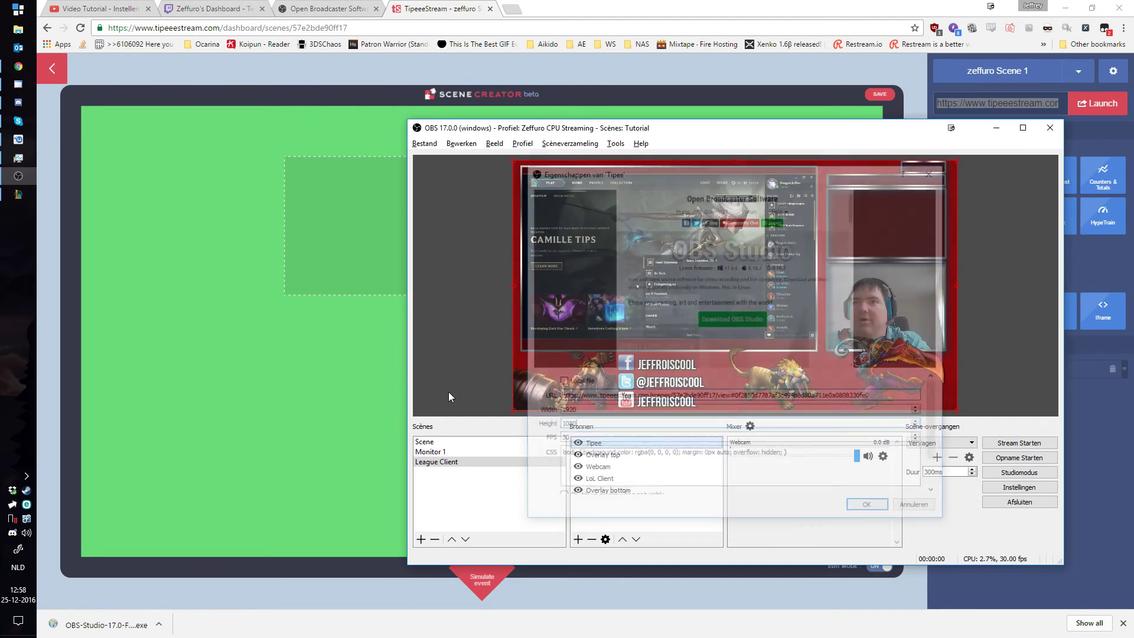
pyautogui.press('Return')
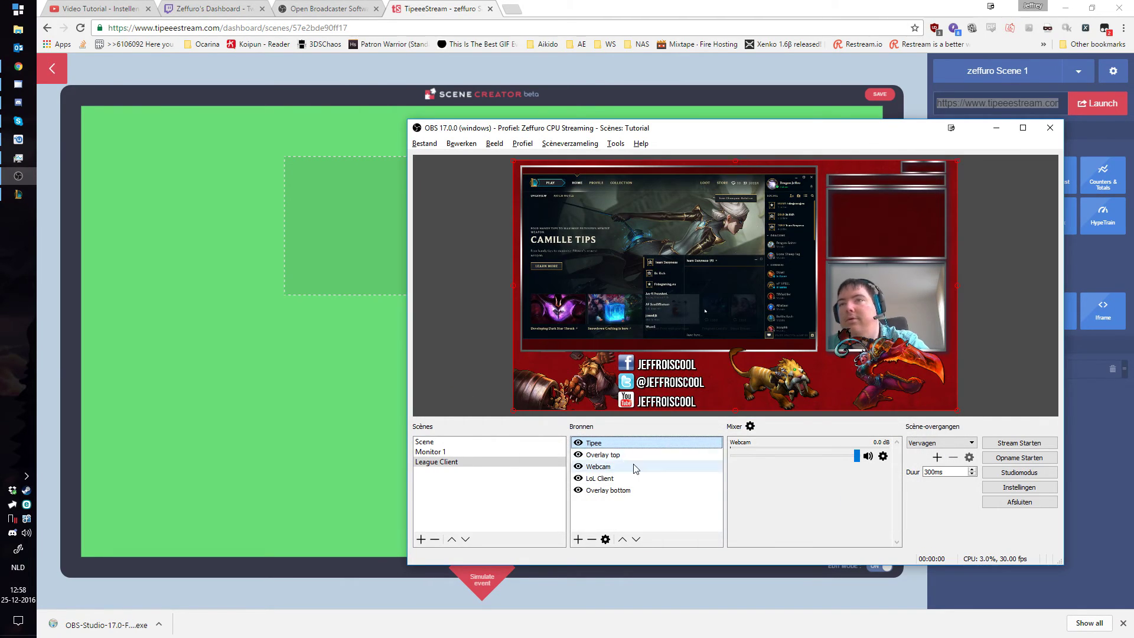
# Arrange the OBS window and a narrowed Chrome window side by side so both are visible
pyautogui.moveTo(704, 137); pyautogui.dragTo(391, 146)
pyautogui.click(665, 10)
pyautogui.moveTo(666, 10); pyautogui.dragTo(669, 85)
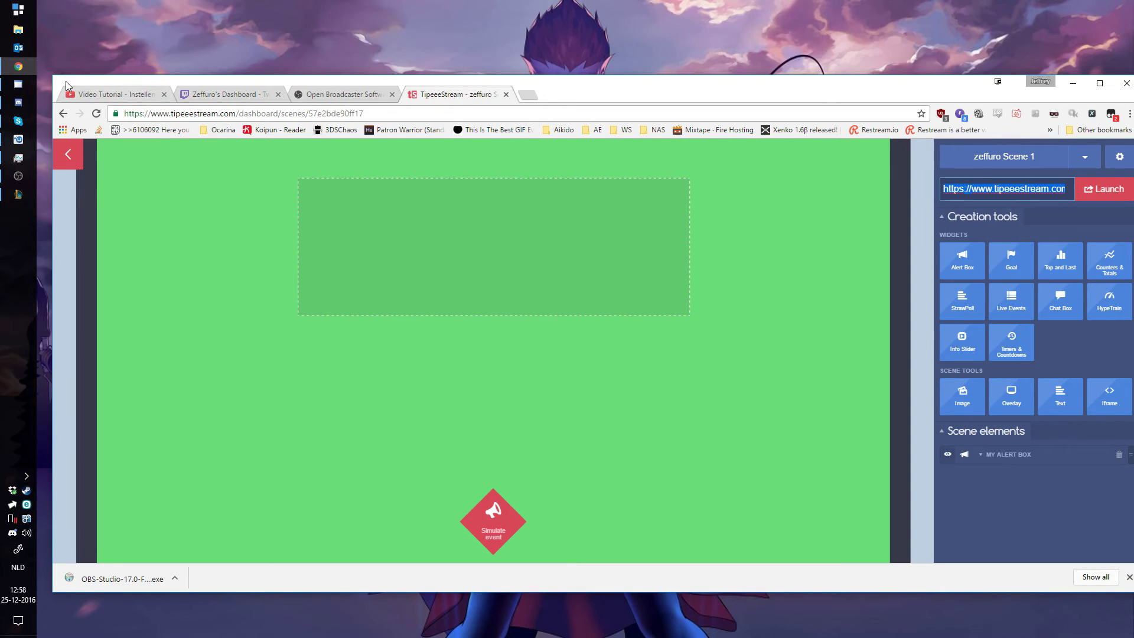
pyautogui.moveTo(56, 79); pyautogui.dragTo(688, 90)
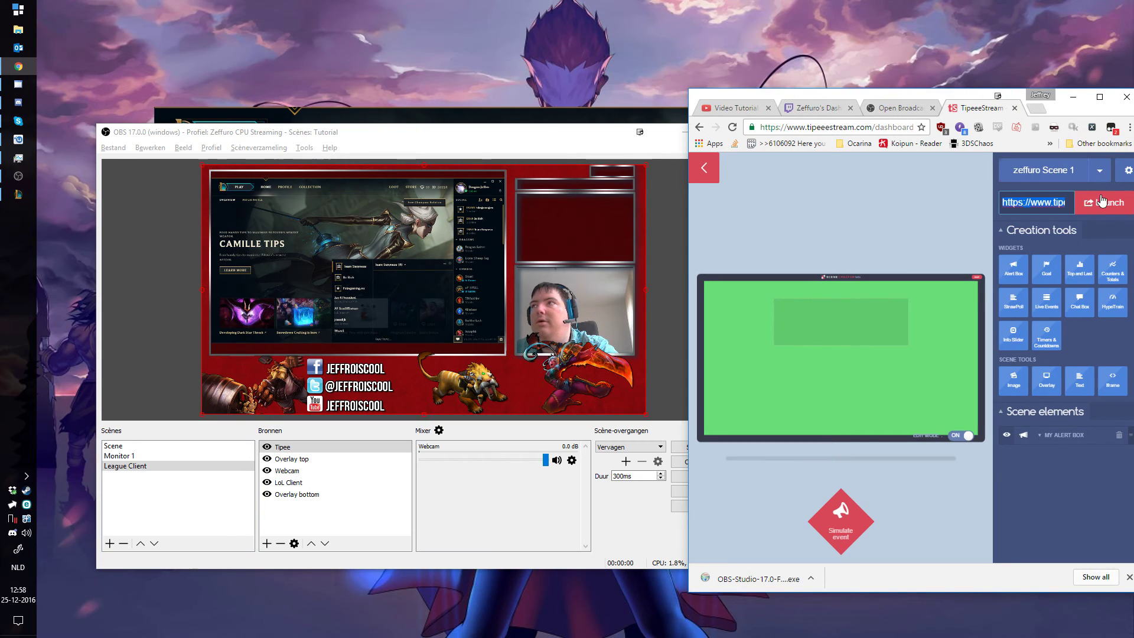
# Leave the scene editor, open My Alert Box for editing, and move the Chrome window beside the OBS preview
pyautogui.click(1025, 441)
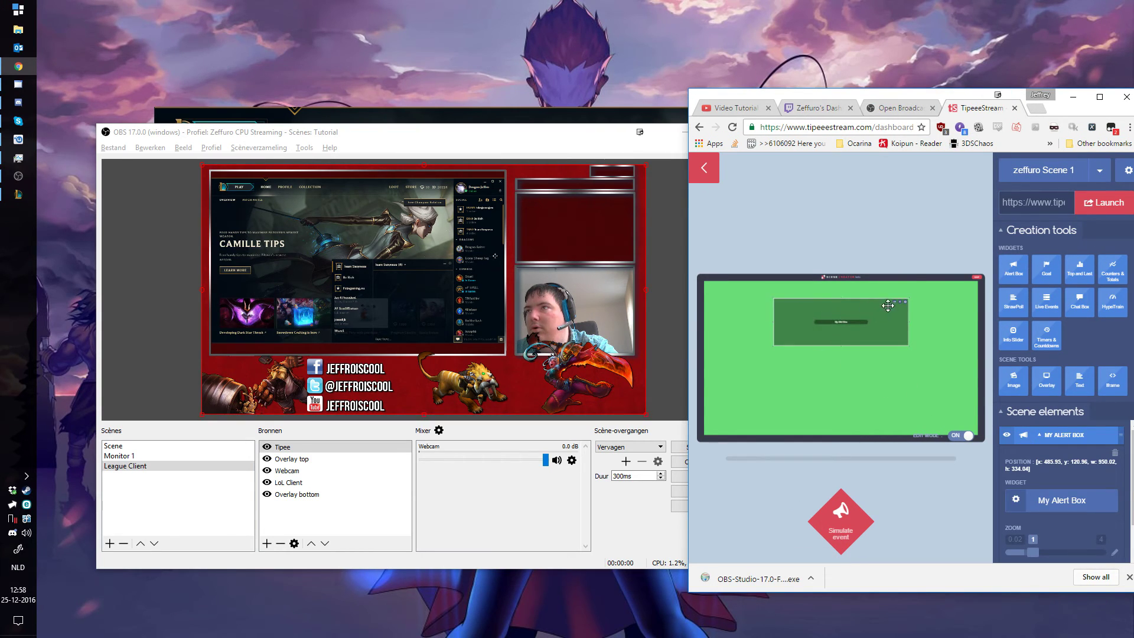
pyautogui.click(704, 168)
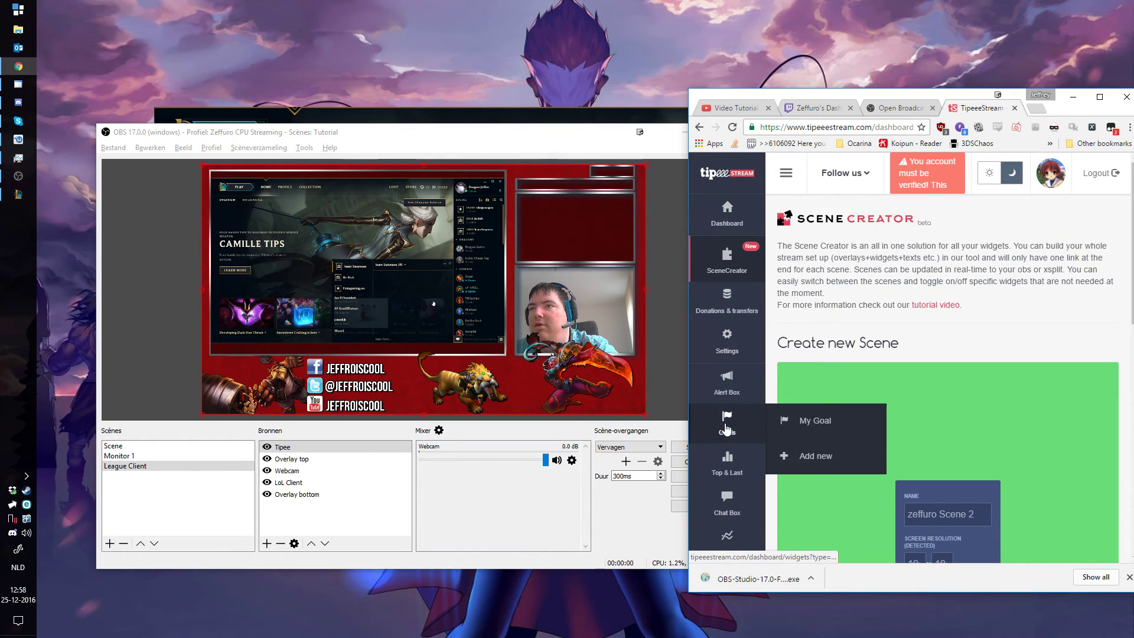
pyautogui.click(720, 398)
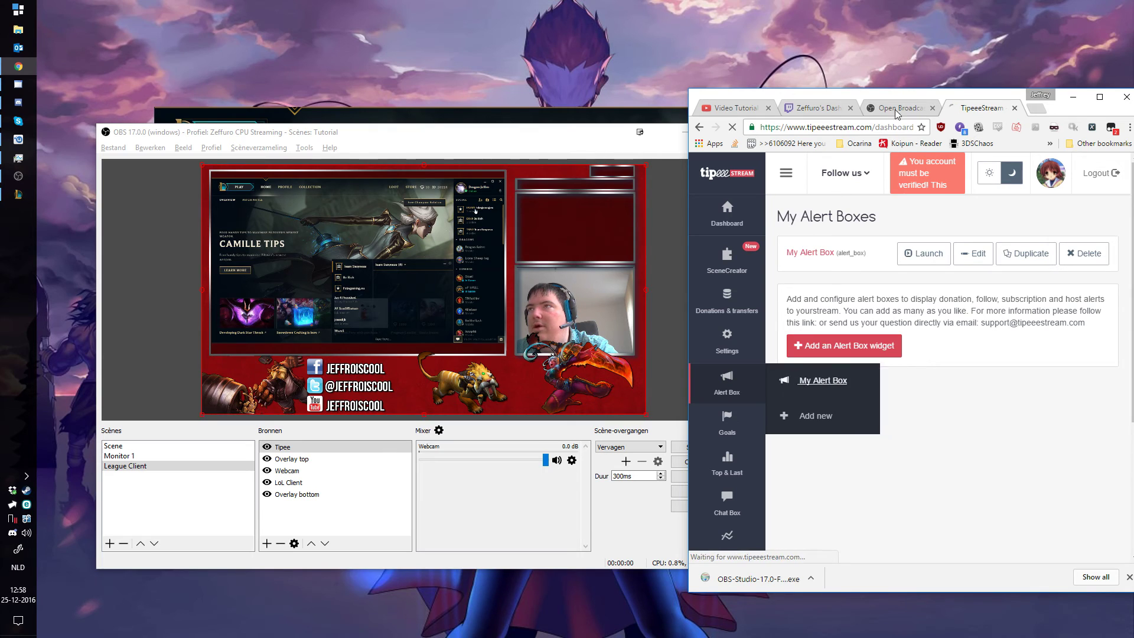
pyautogui.moveTo(878, 94); pyautogui.dragTo(813, 49)
# Simulate a donation with a random amount and check the alert in the OBS preview
pyautogui.scroll(-3, 908, 318)
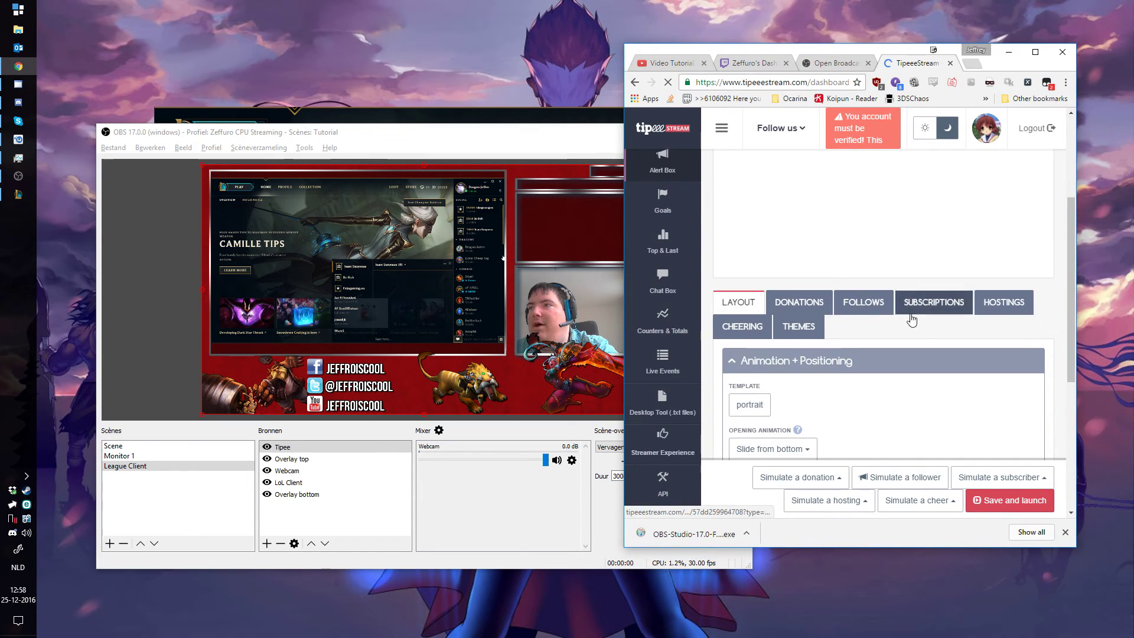
pyautogui.scroll(-3, 891, 340)
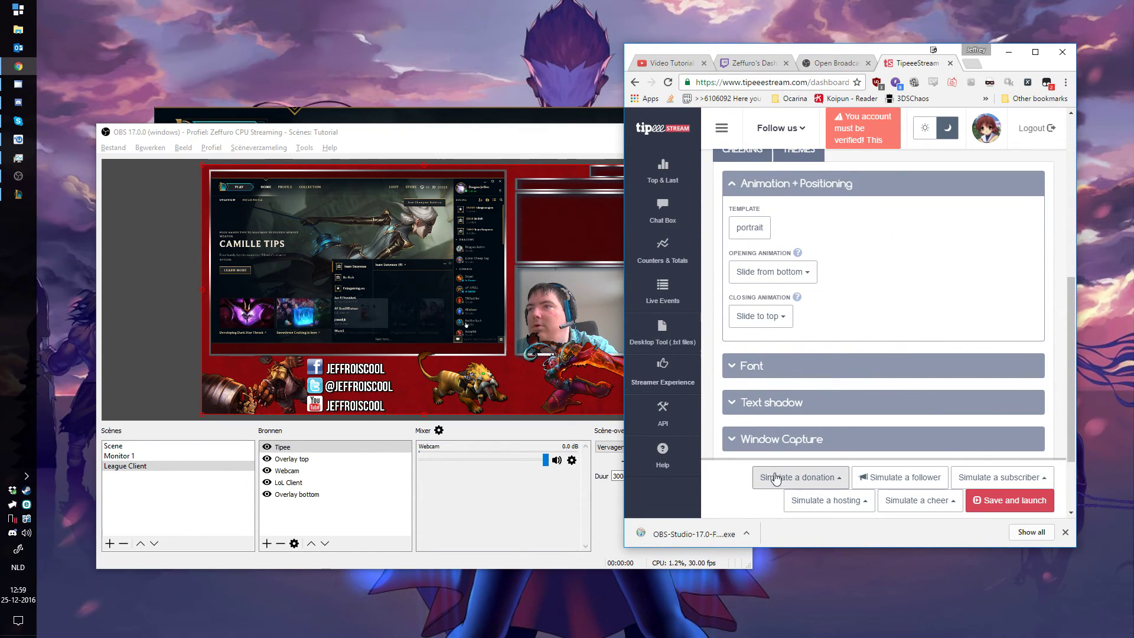
pyautogui.click(812, 484)
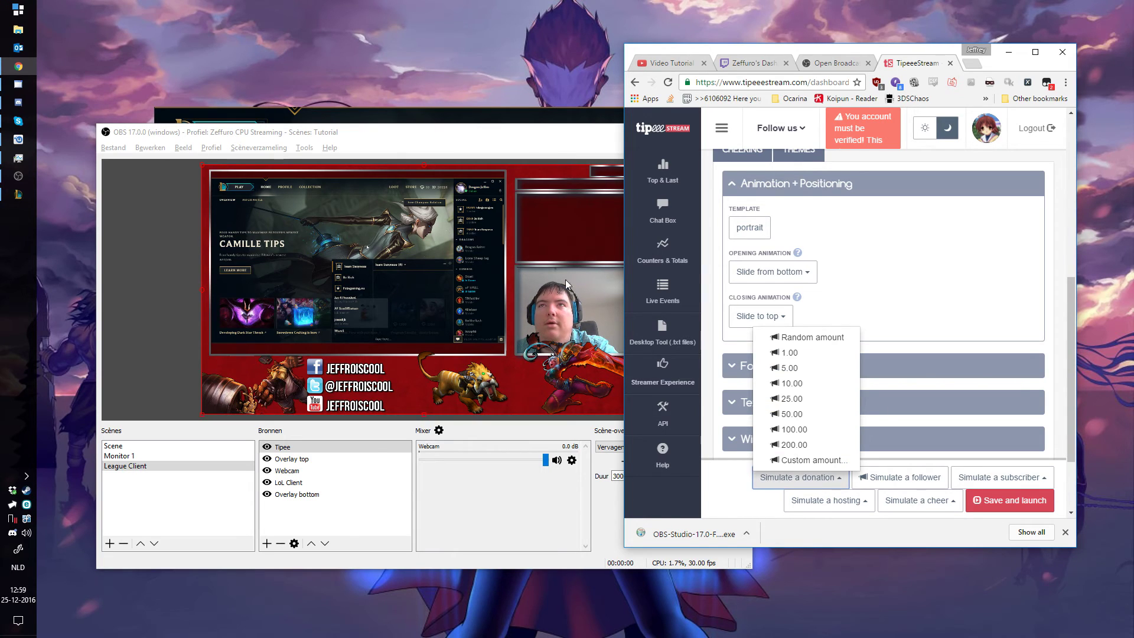
pyautogui.click(792, 339)
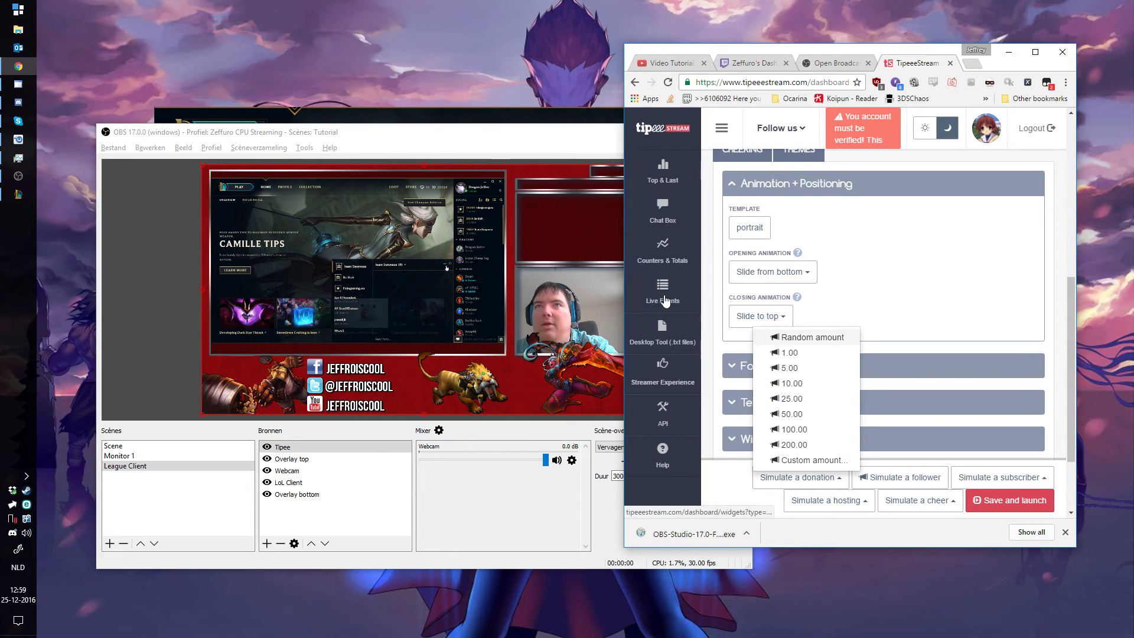
pyautogui.click(450, 139)
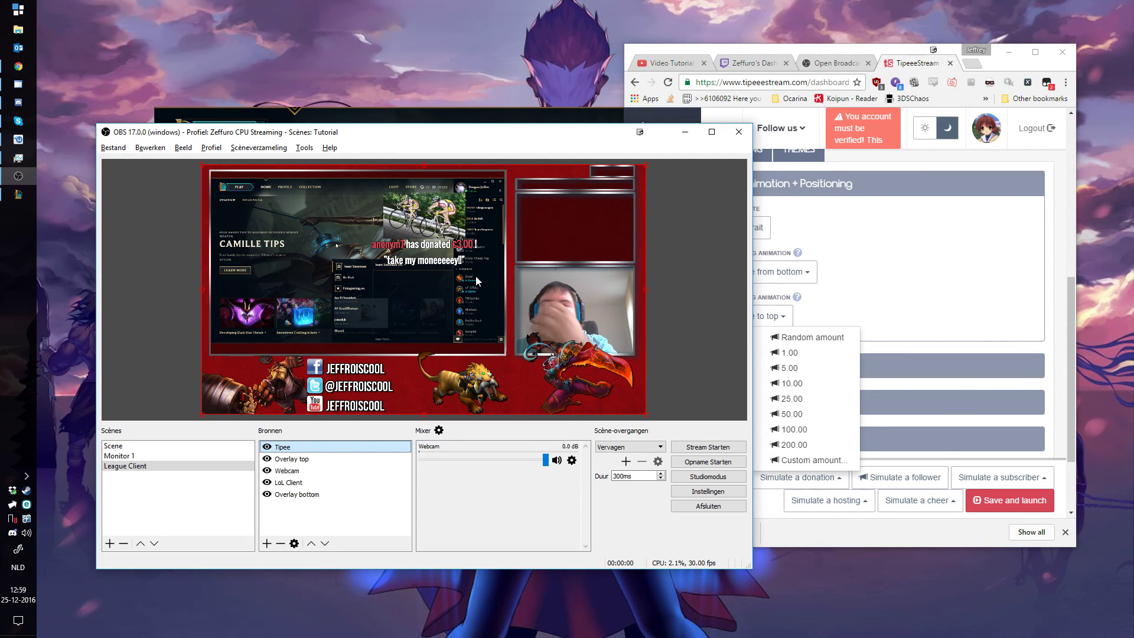
pyautogui.click(941, 315)
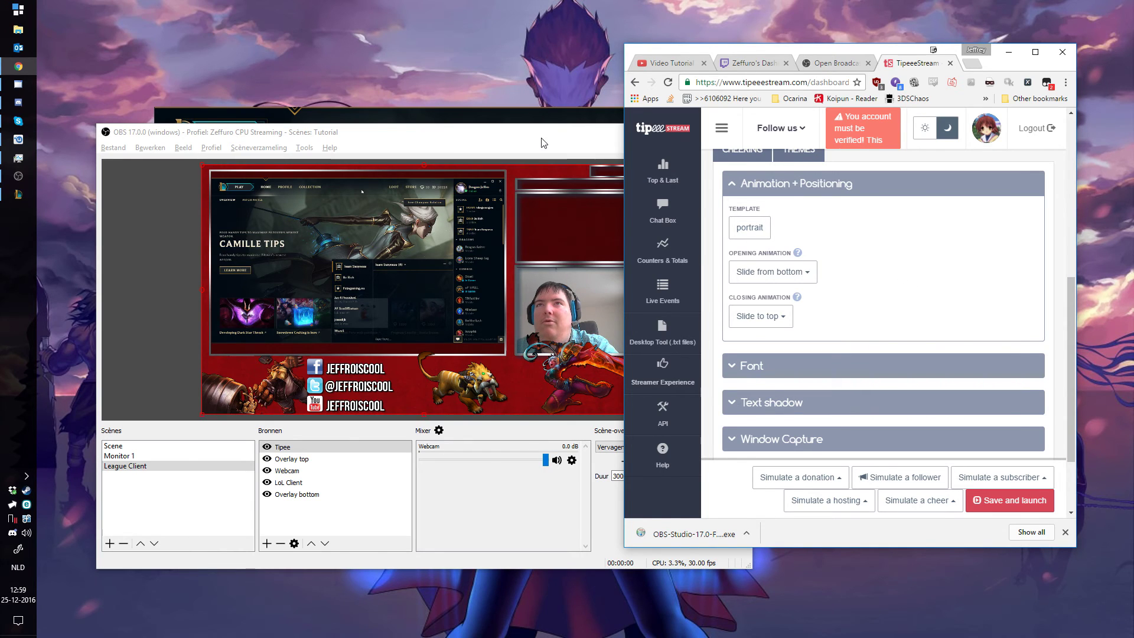
# Look through the My Alert Box page, from the layout settings and embed link to the alert preview
pyautogui.click(490, 281)
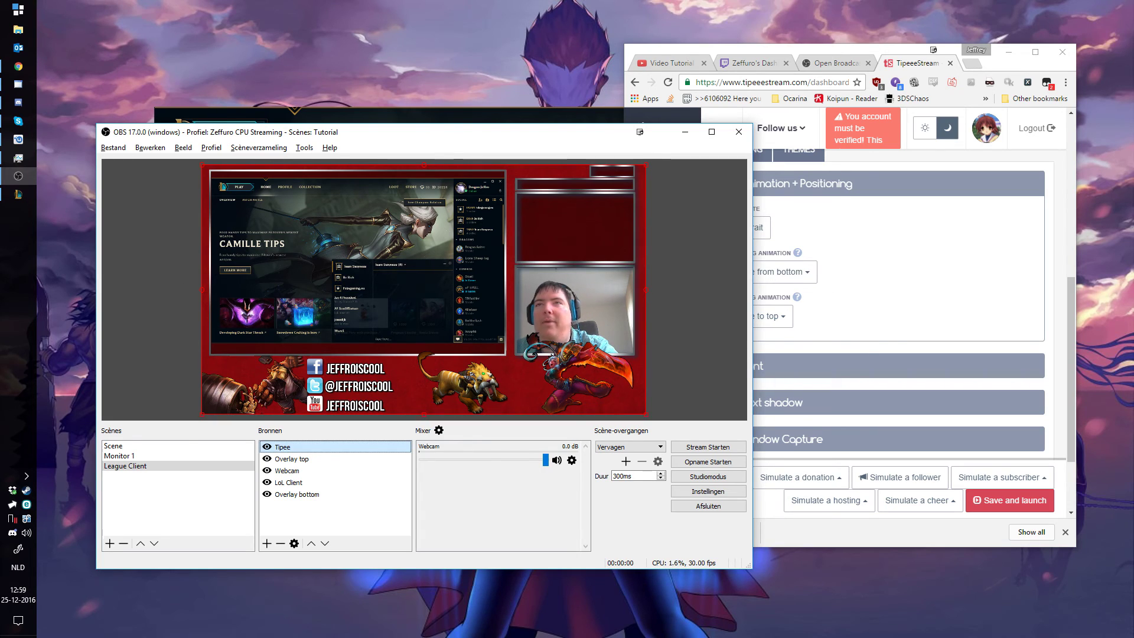
pyautogui.click(871, 288)
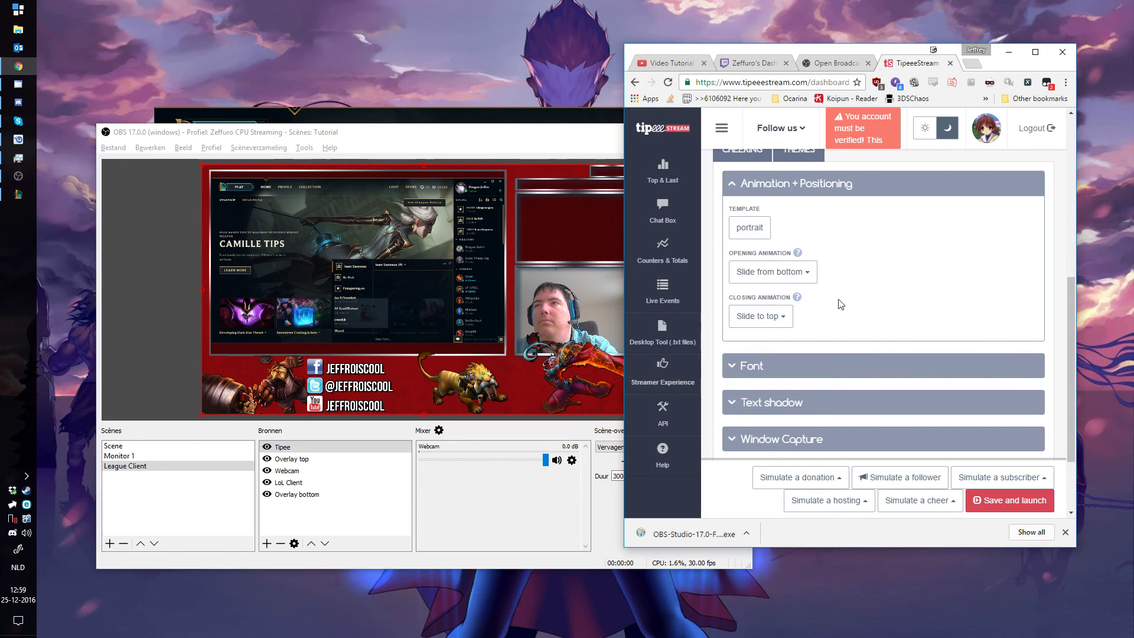
pyautogui.scroll(-2, 872, 349)
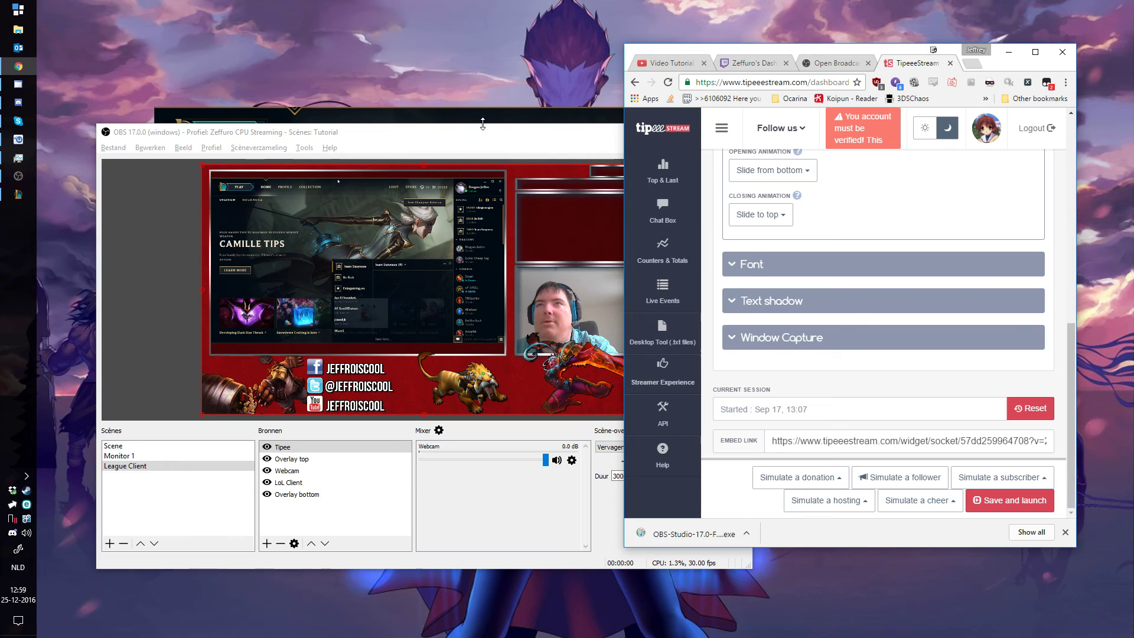
pyautogui.hotkey('alt', 'Tab')
pyautogui.click(966, 212)
pyautogui.scroll(10, 966, 212)
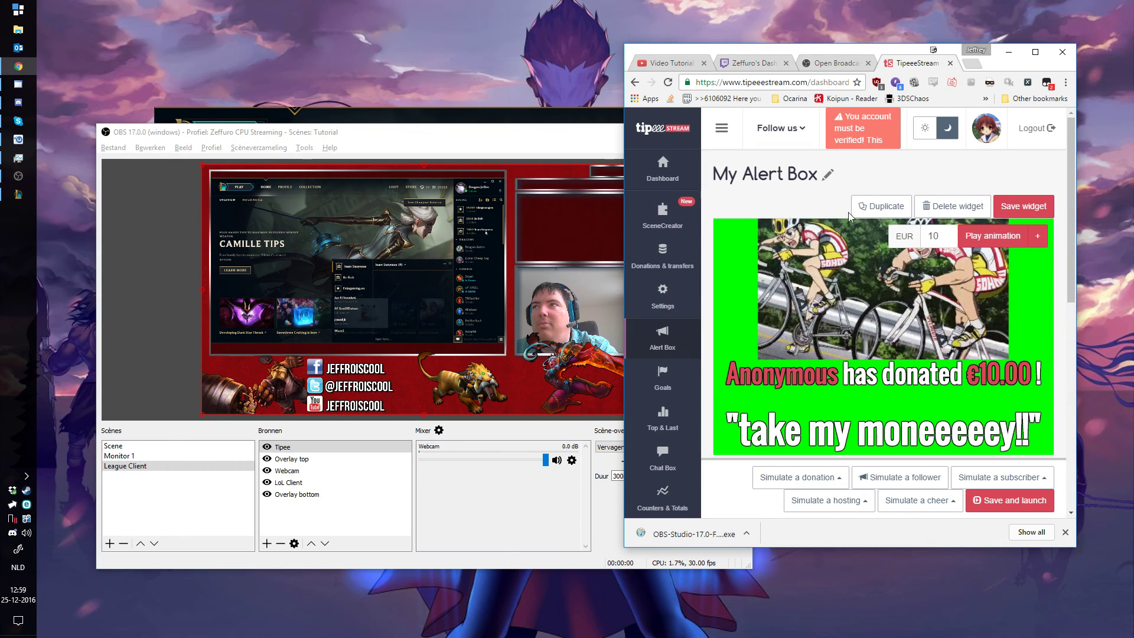
# Switch to OBS and maximize its window
pyautogui.click(455, 142)
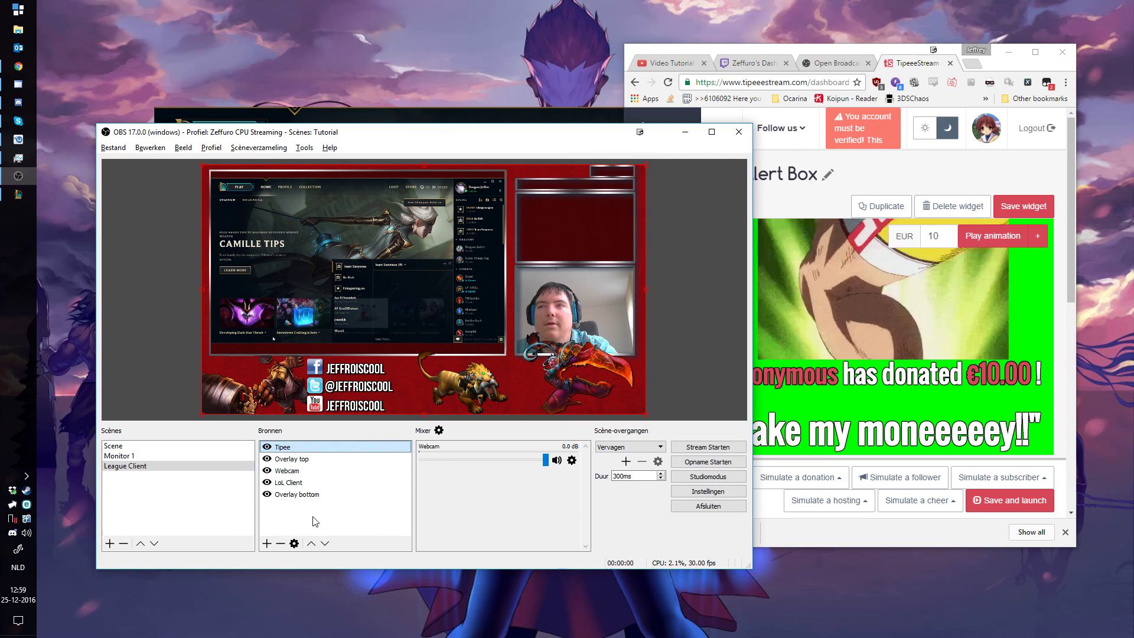
pyautogui.click(711, 133)
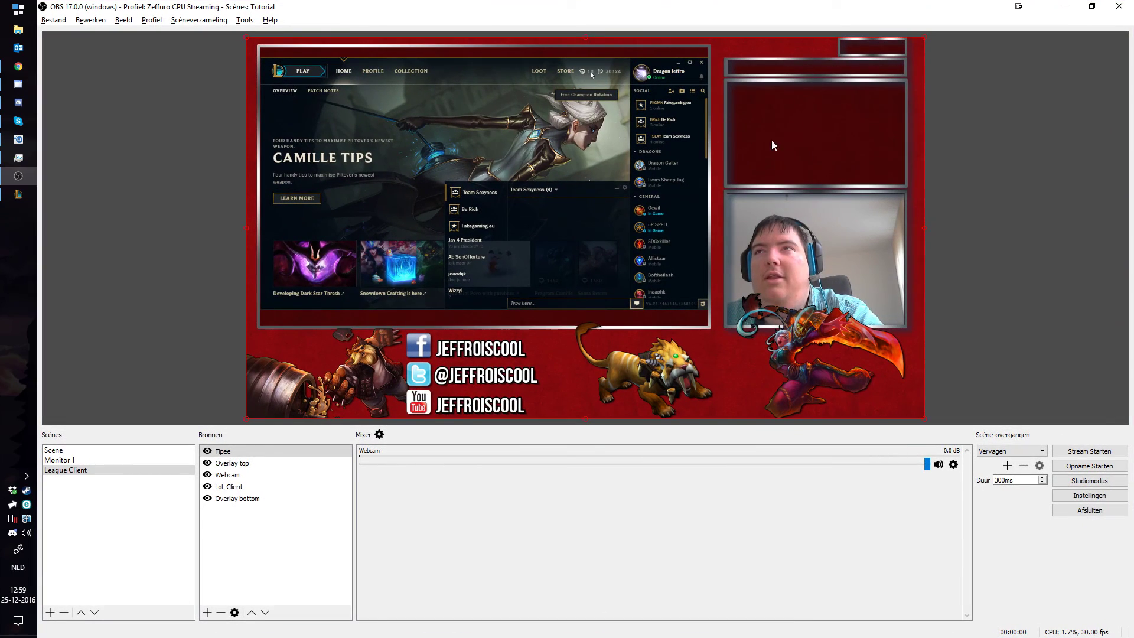